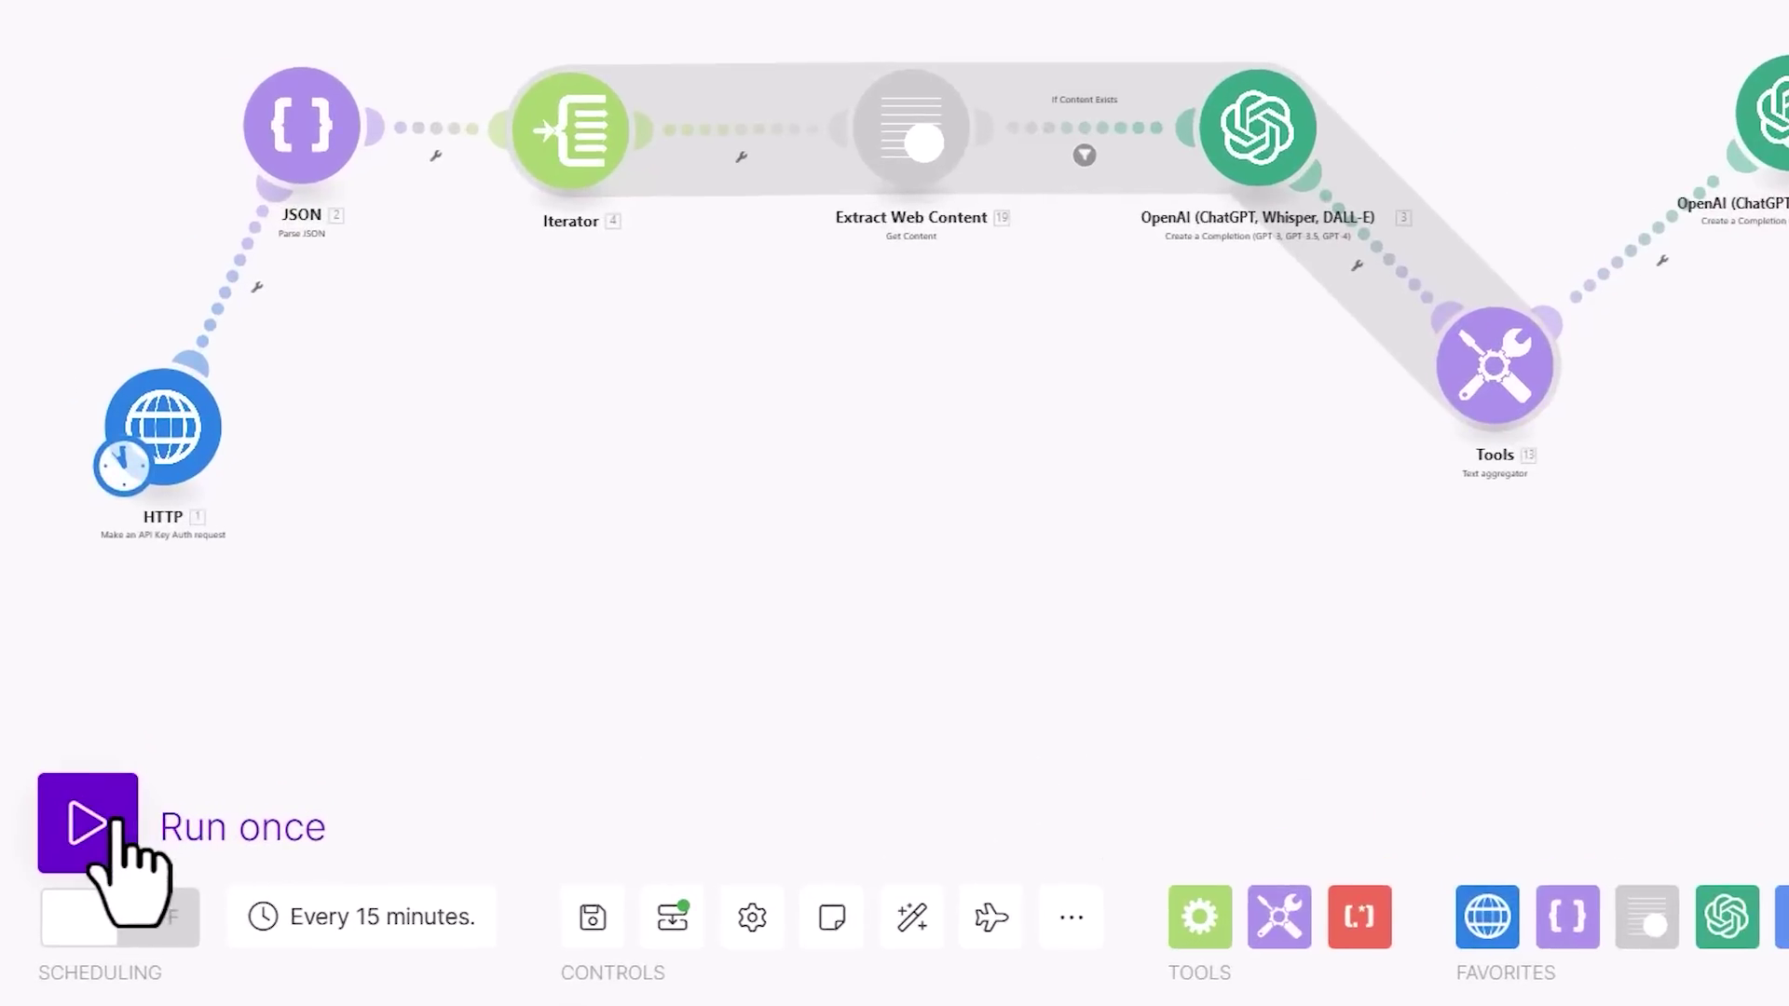
# Run the research scenario once with "email marketing" as the topic.
pyautogui.click(187, 801)
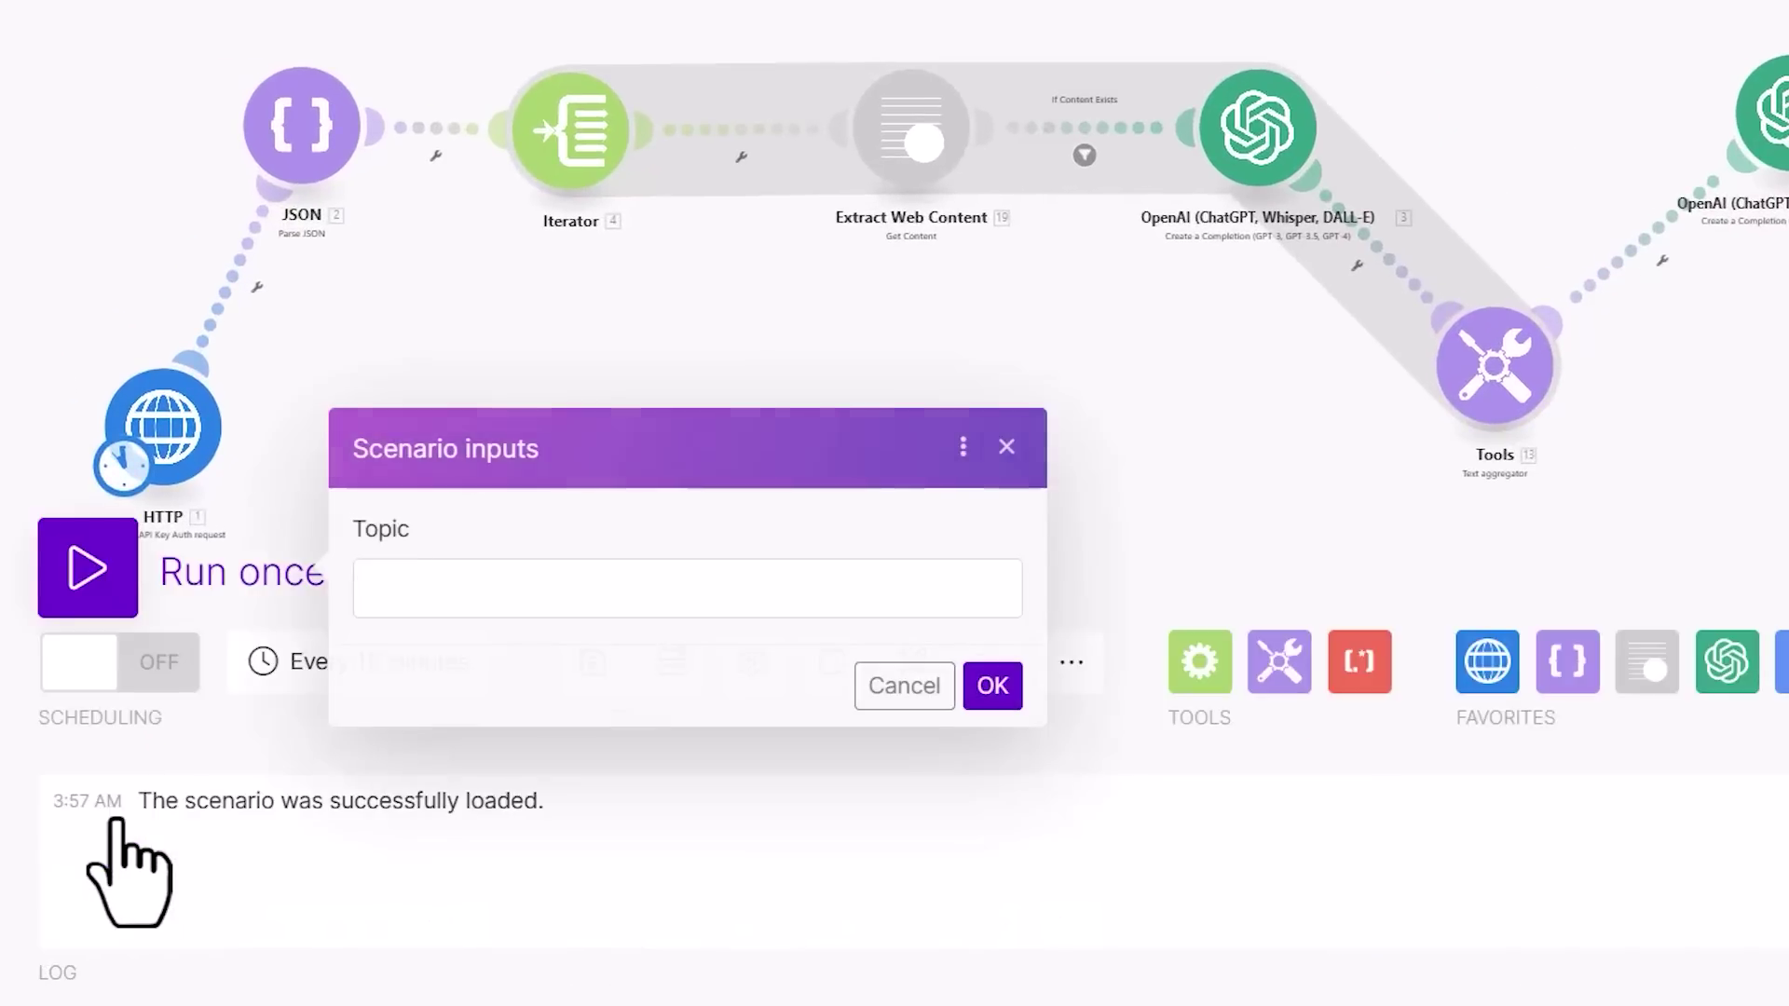
pyautogui.click(413, 590)
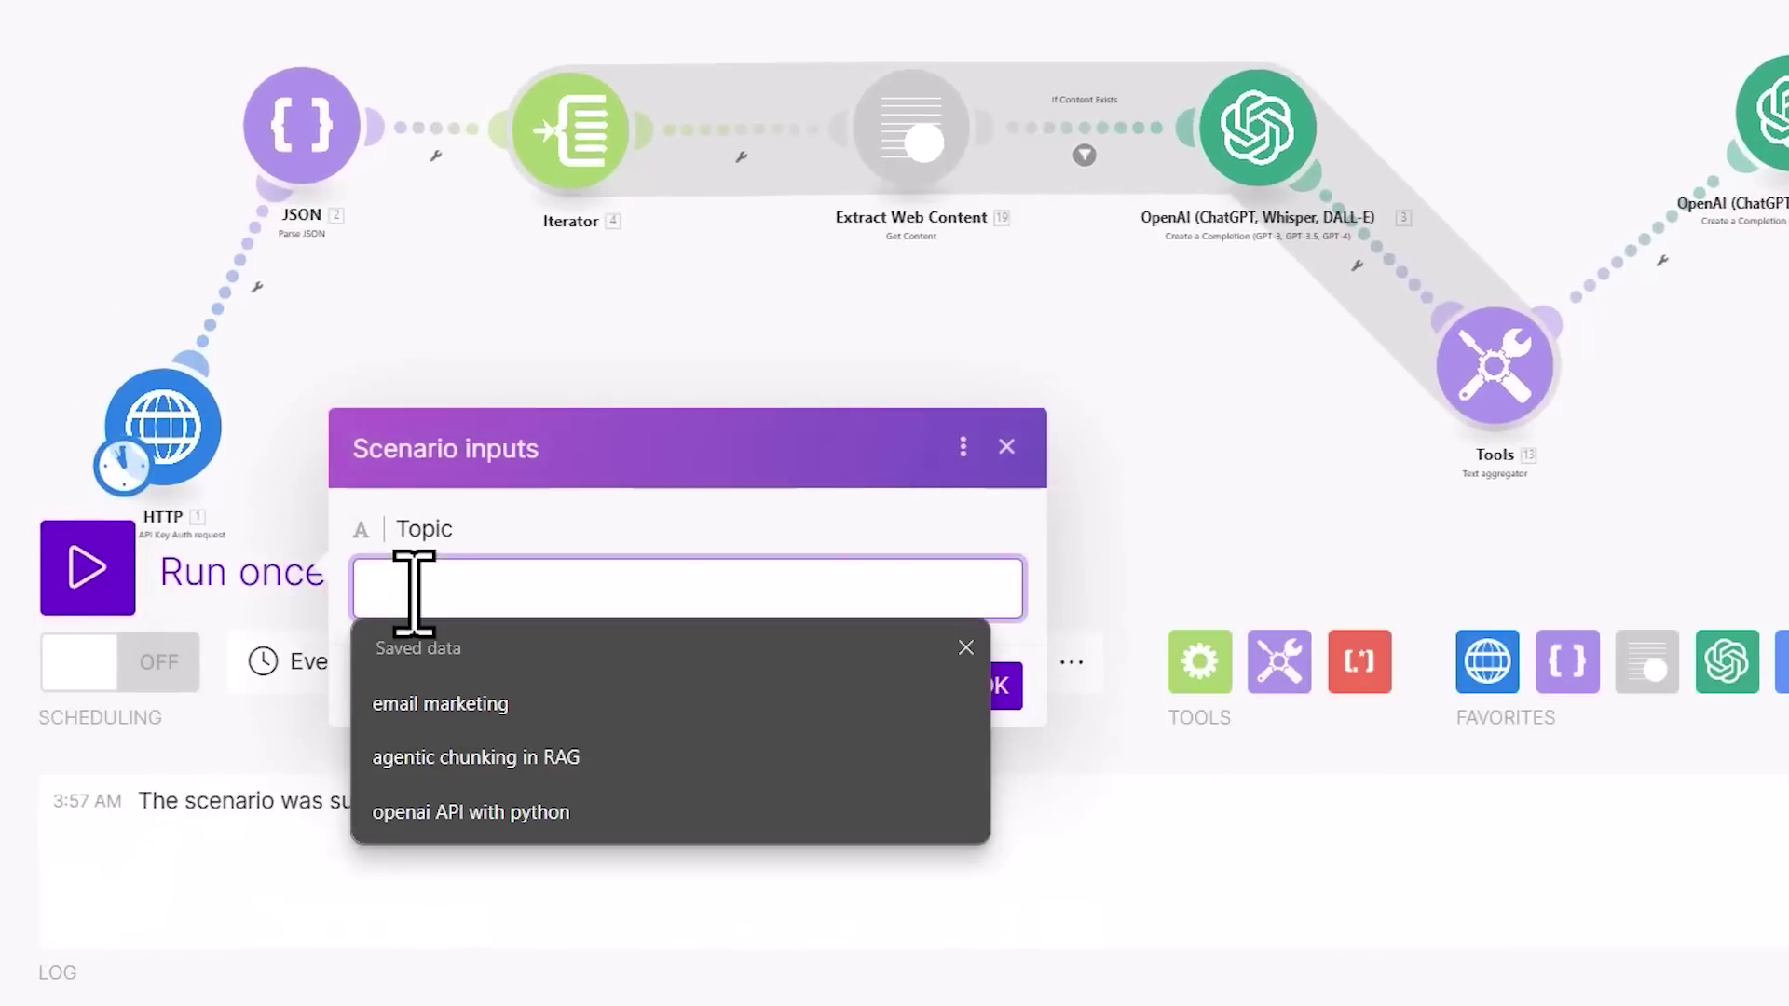
pyautogui.click(440, 704)
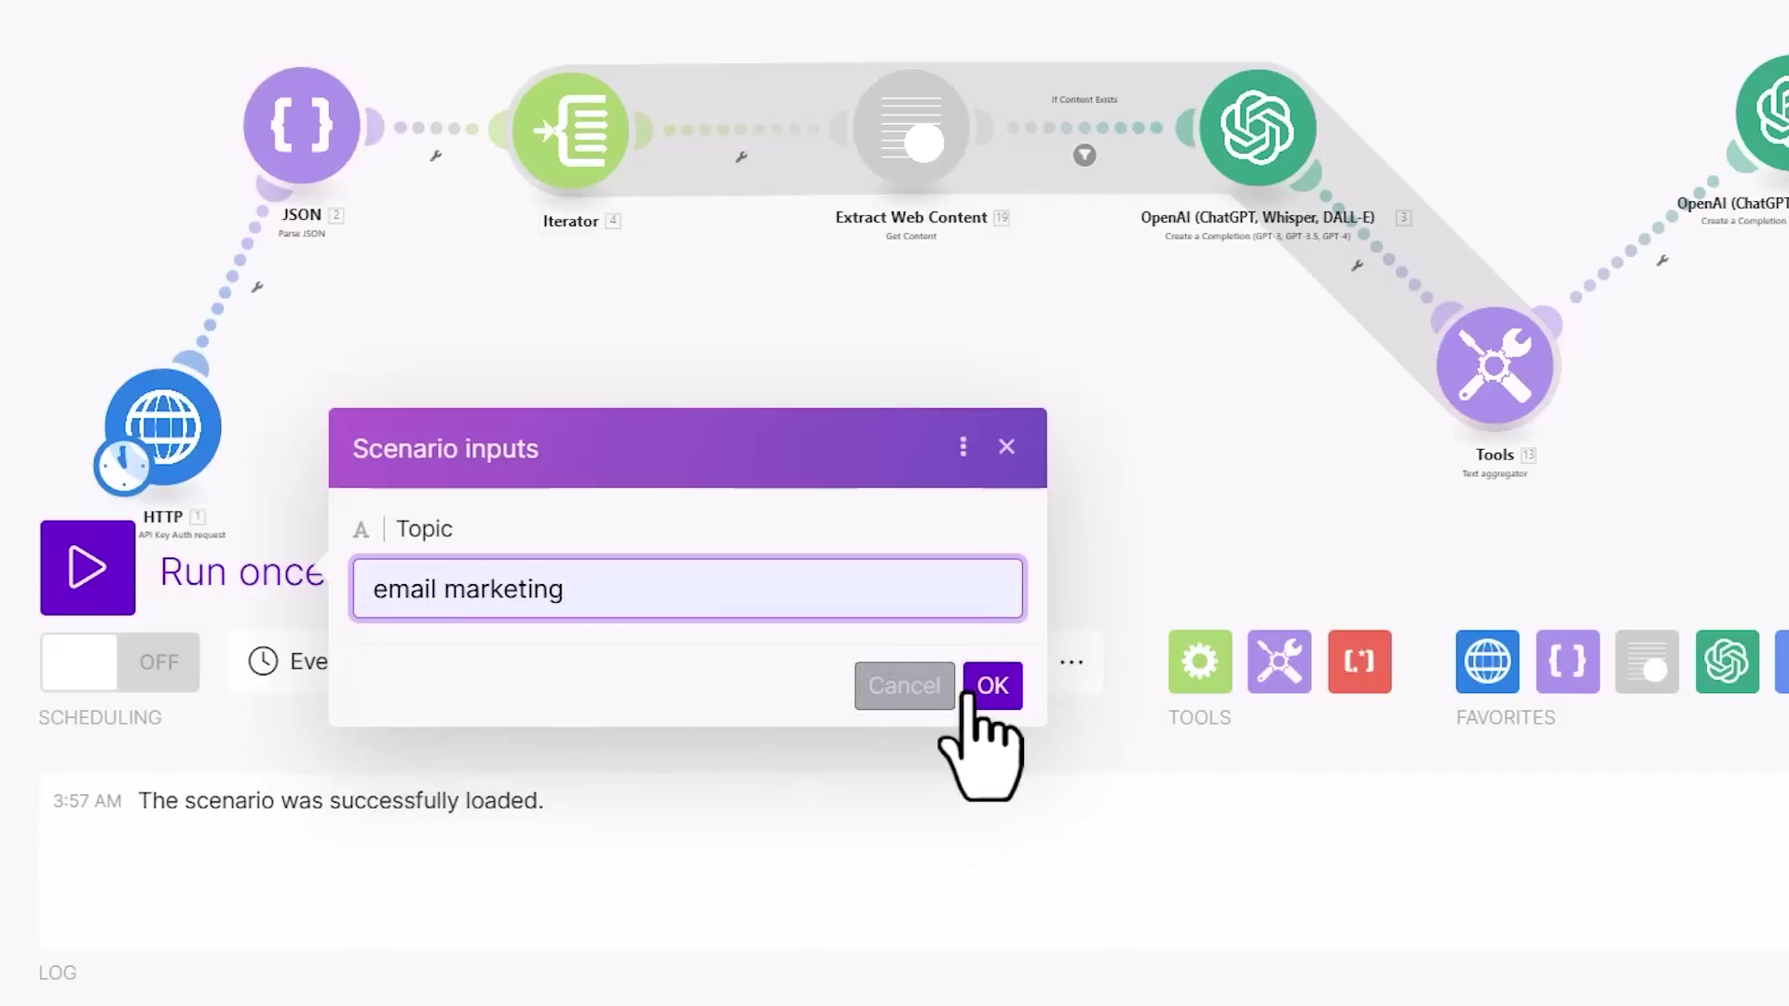
pyautogui.click(988, 688)
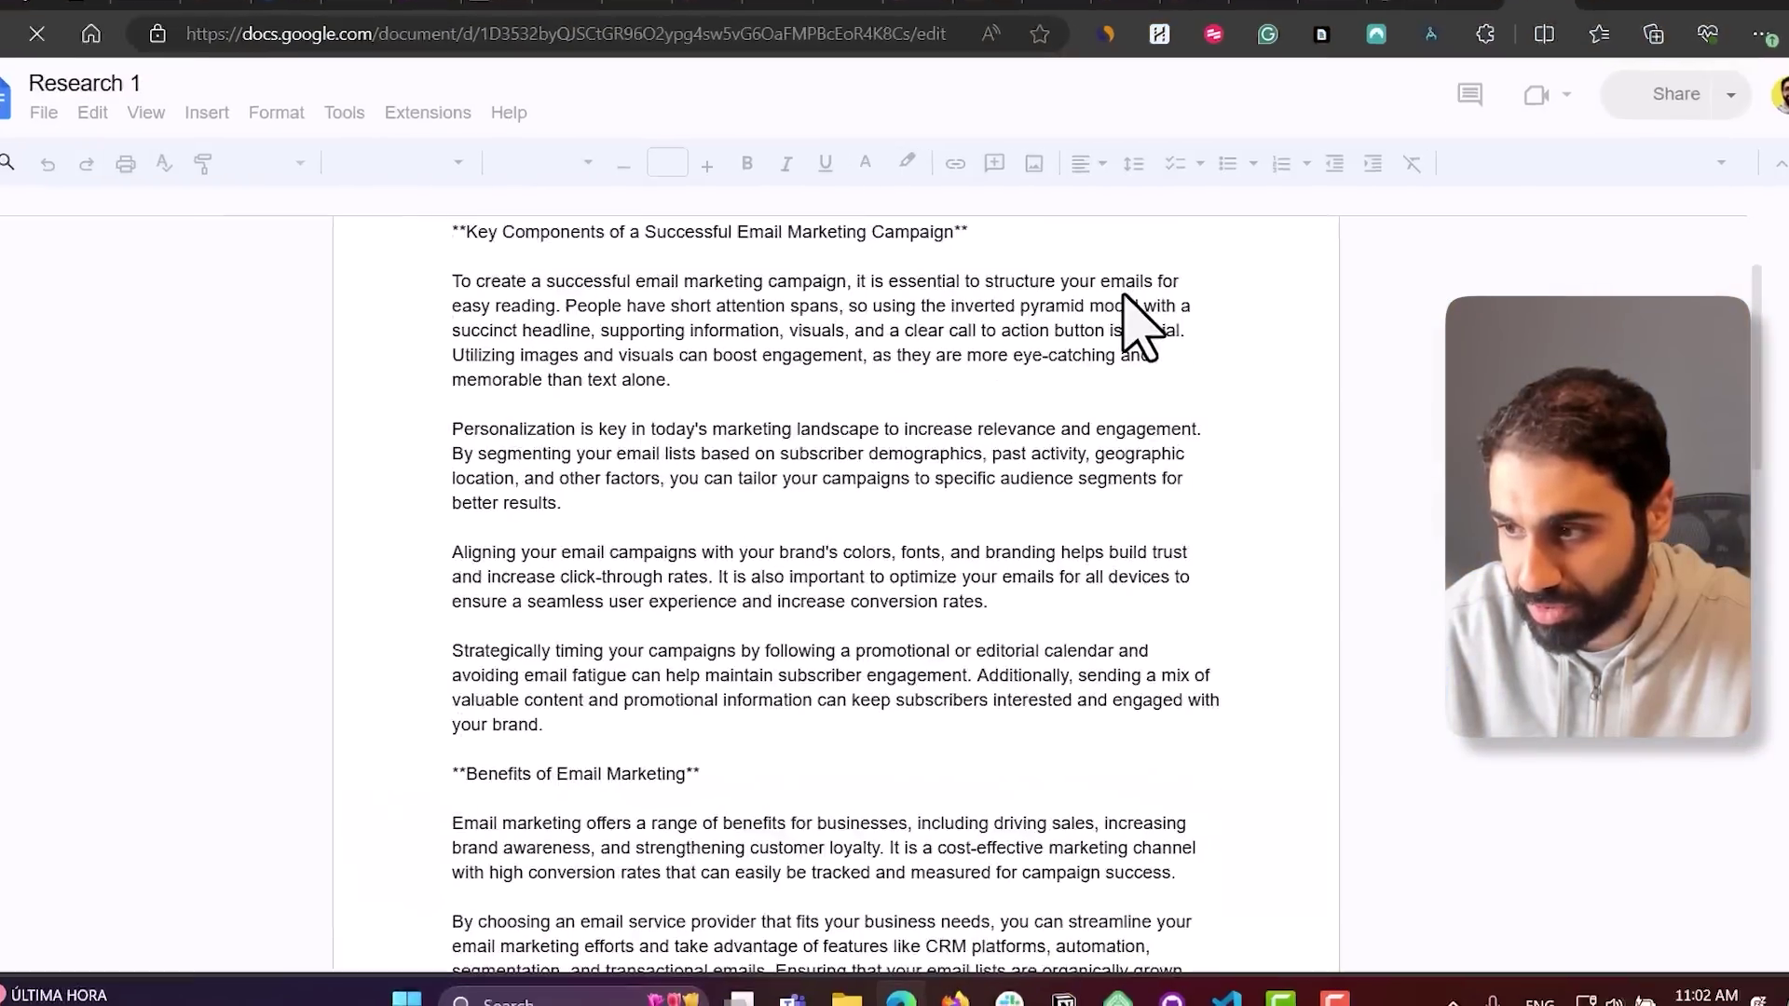
# Read through the Research 1 document and return to the scenario.
pyautogui.scroll(-10, 1146, 317)
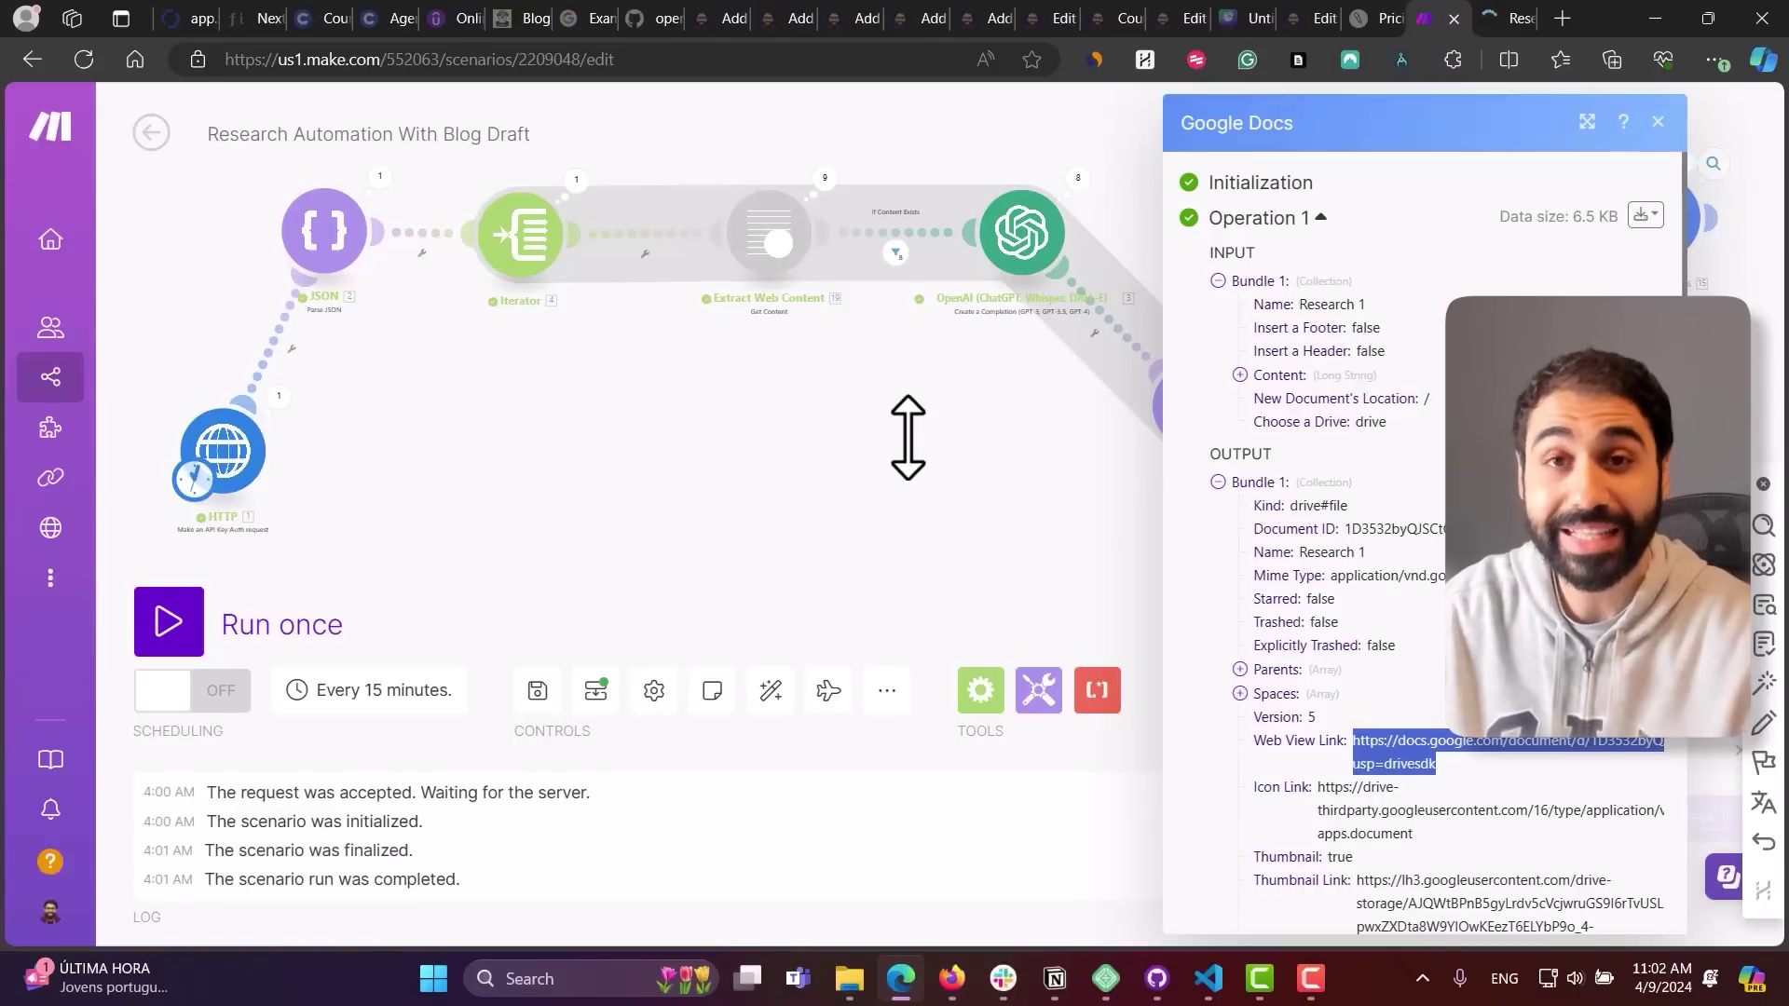
pyautogui.click(909, 438)
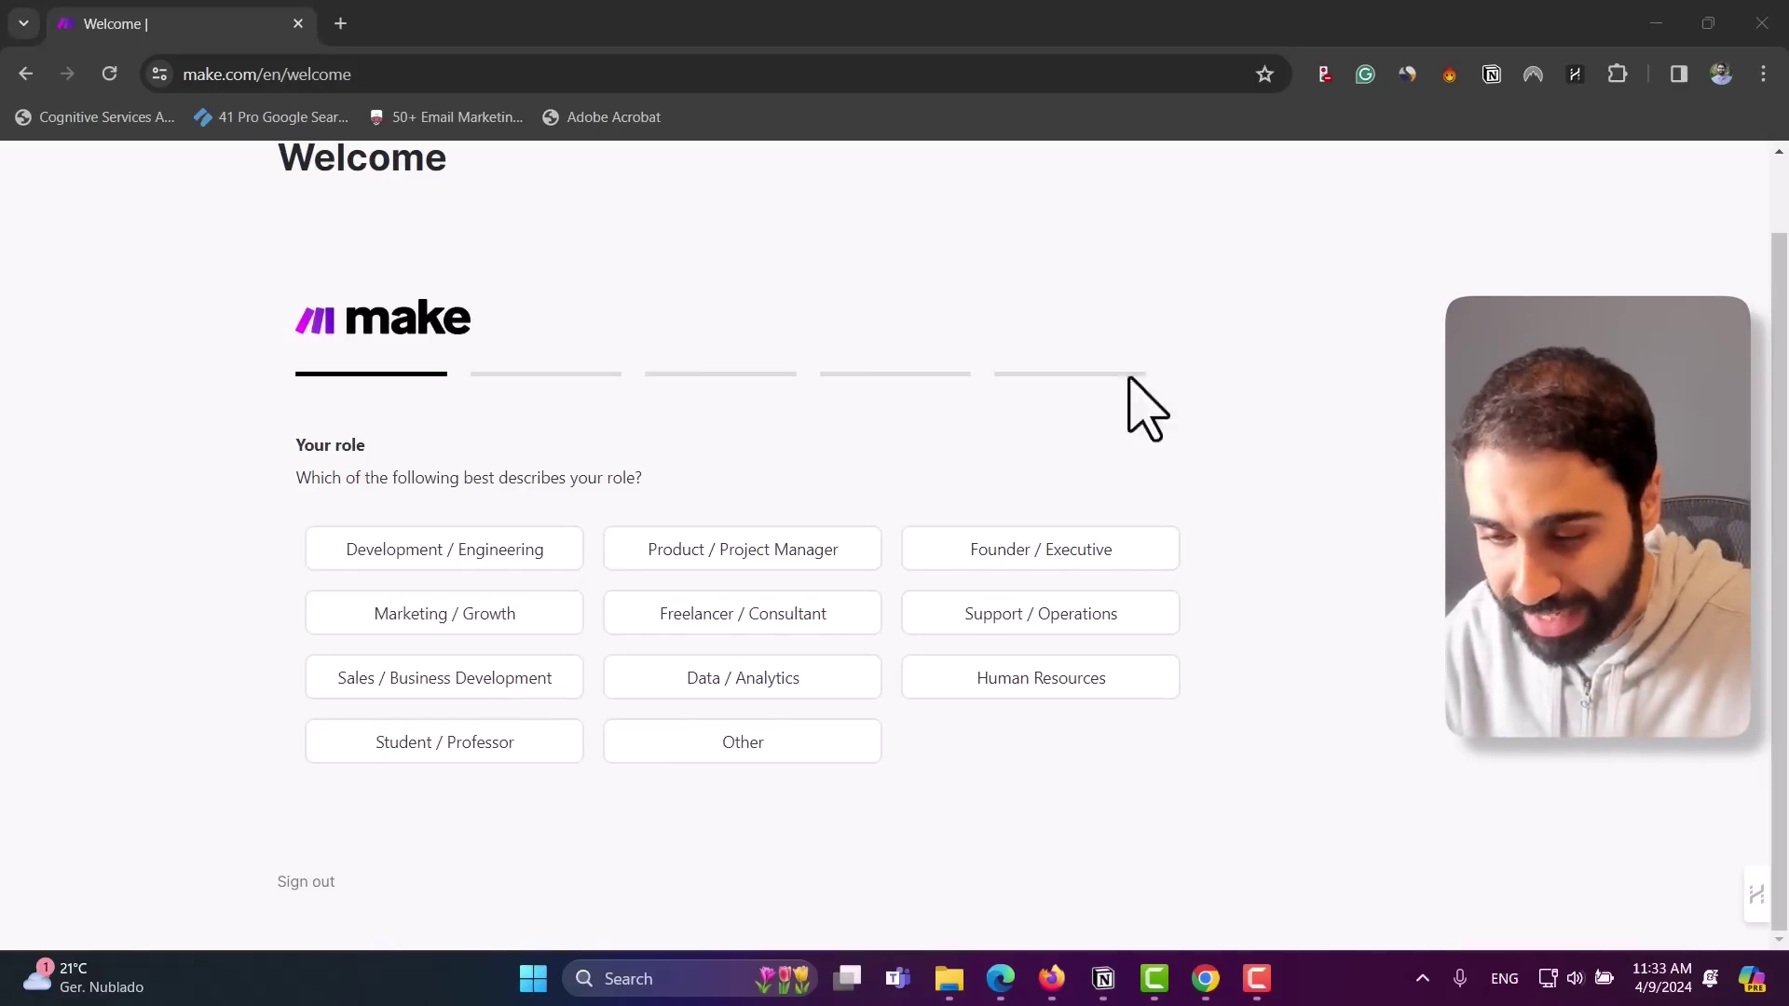
# Complete the Make welcome questionnaire with Marketing / Growth as the role and get started.
pyautogui.click(509, 614)
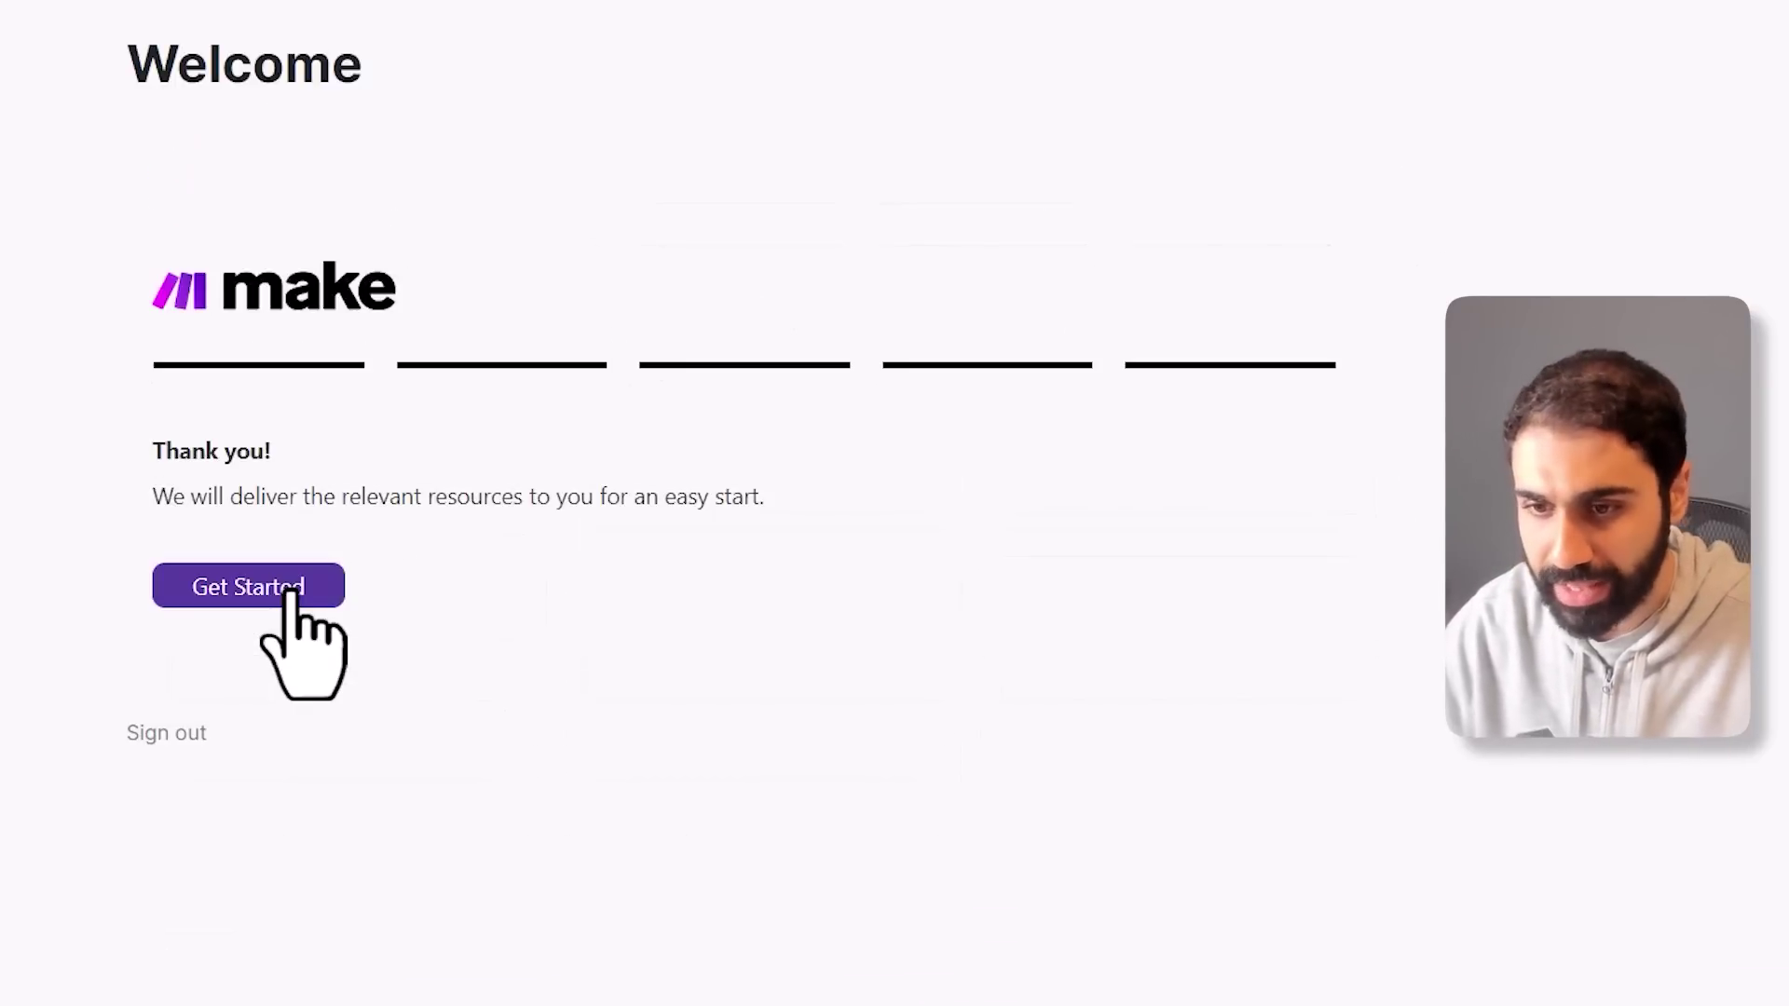
pyautogui.click(290, 593)
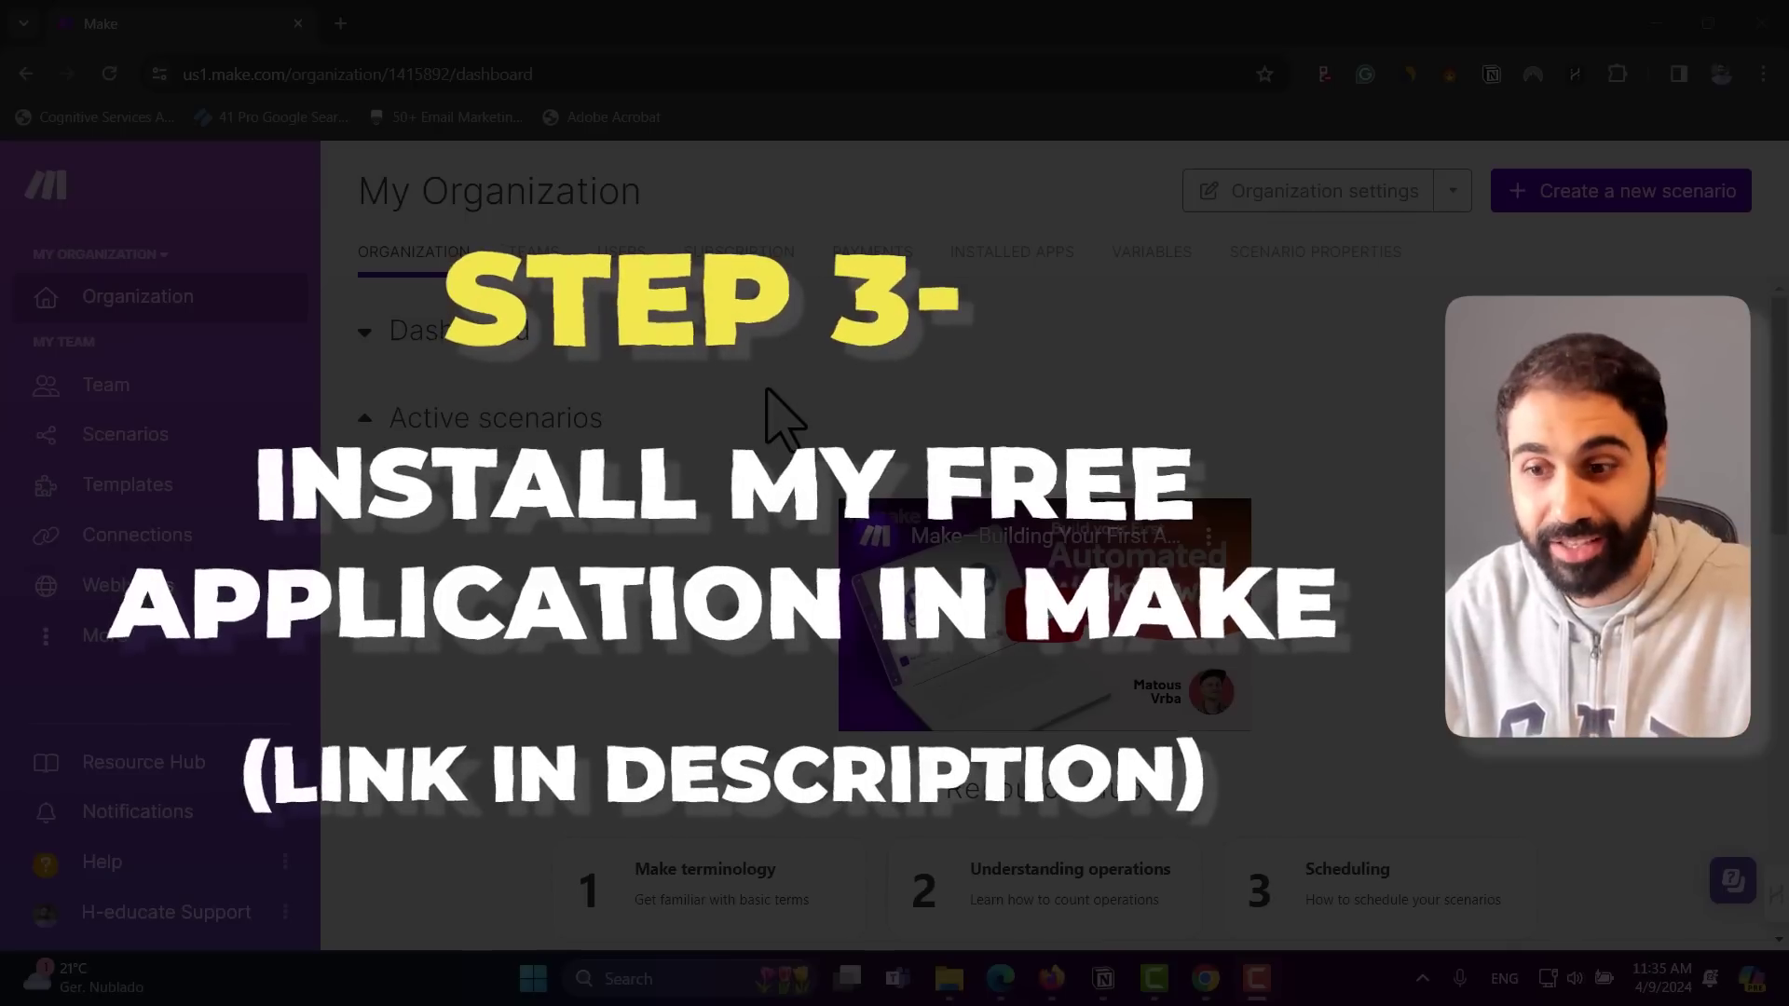
# Open the Make invitation page for the Extract Web Content app in a new browser tab.
pyautogui.click(343, 23)
pyautogui.write('https://www.make.com/en/hq/app-invitation/63e61131a4e45809cd5bd864943f4807')
pyautogui.press('Return')
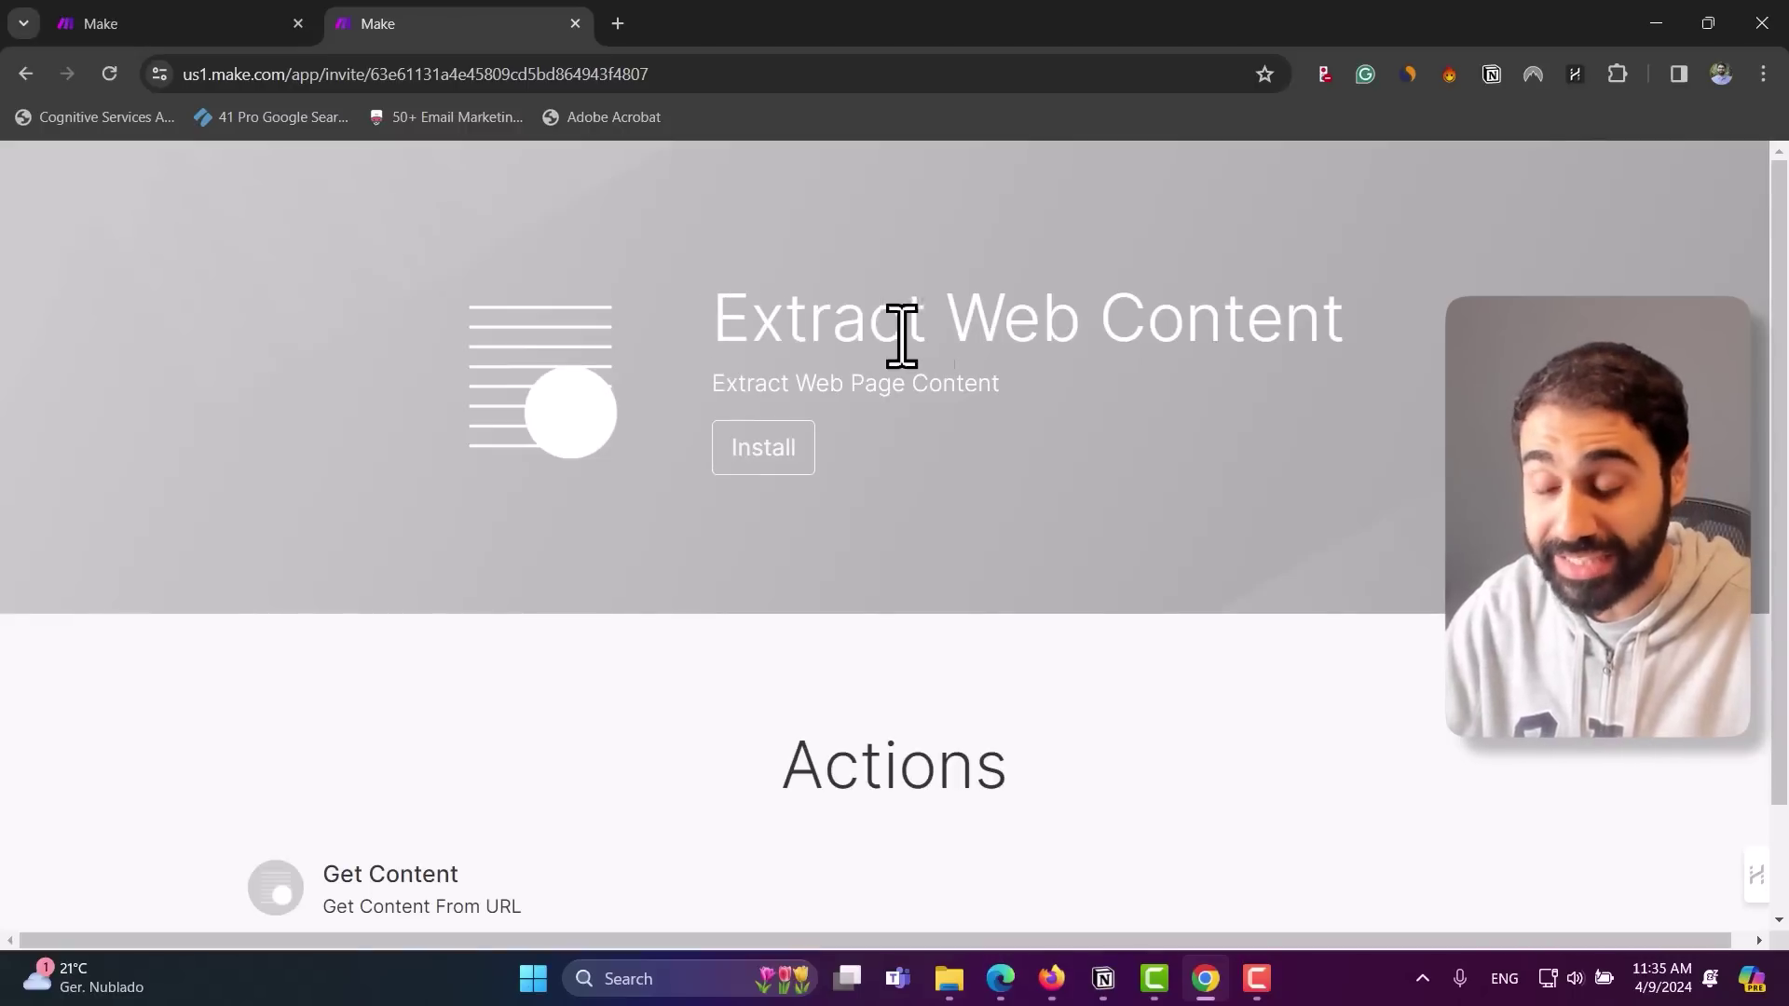
# Install the Extract Web Content app into My Organization.
pyautogui.click(762, 456)
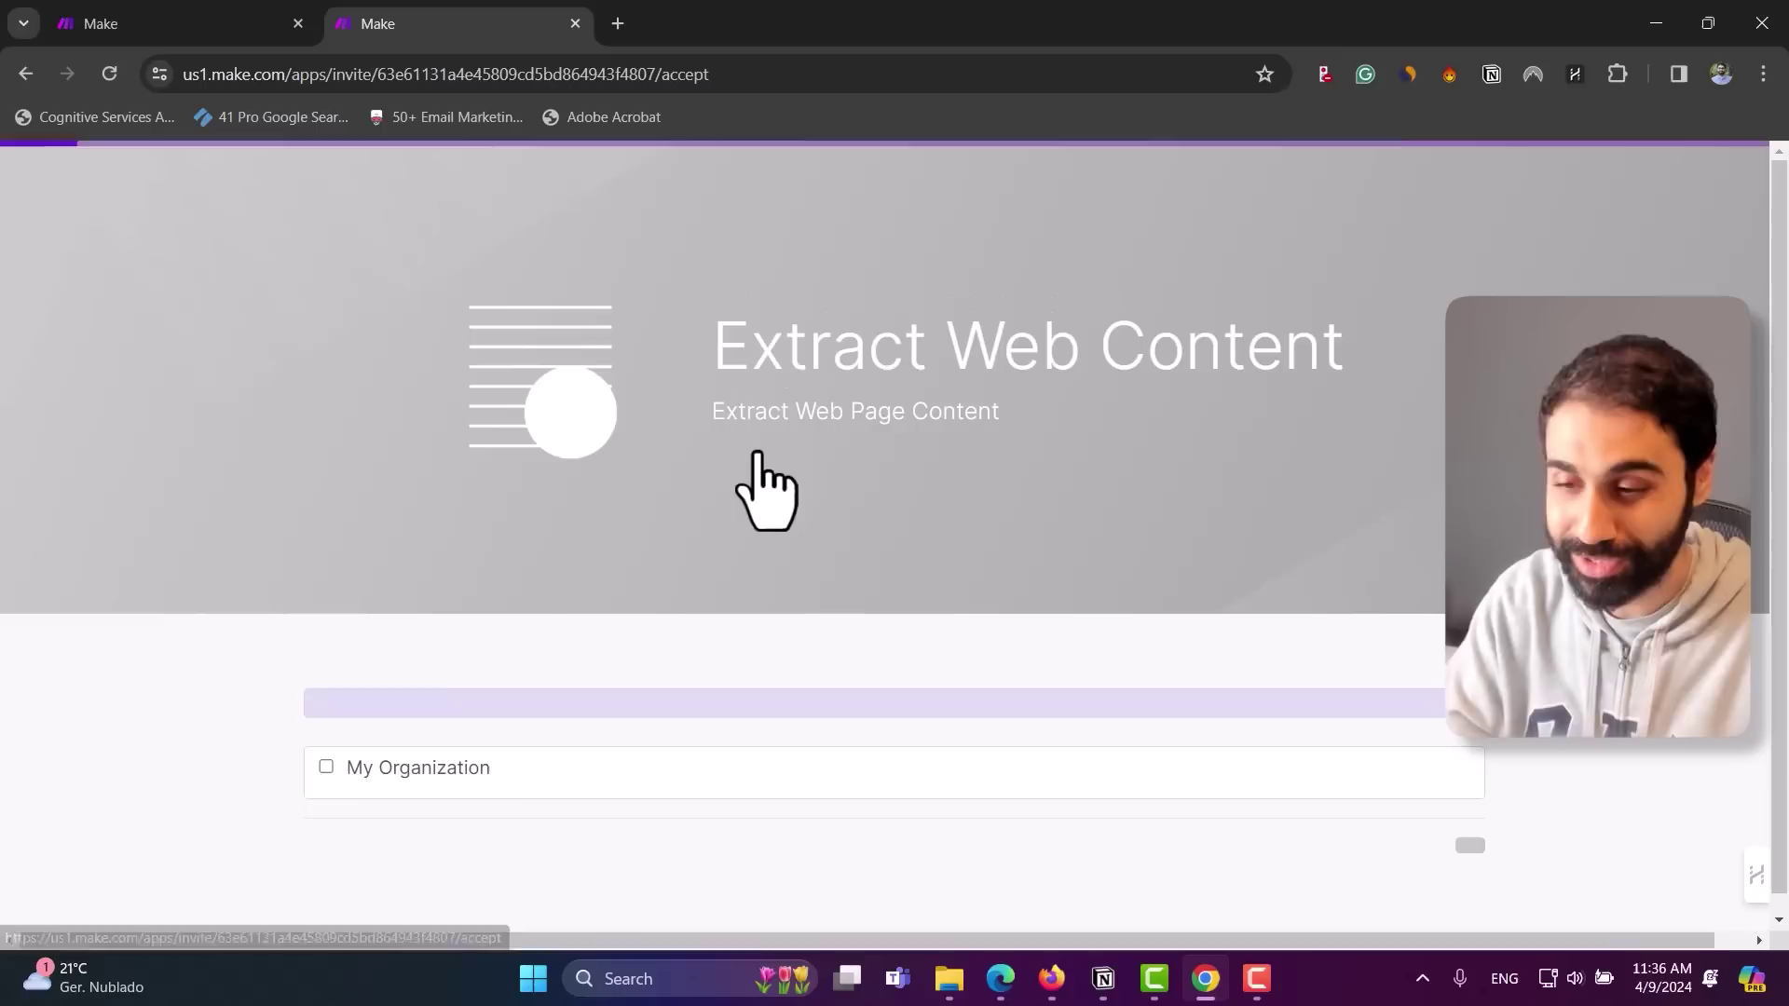
pyautogui.scroll(-1, 758, 454)
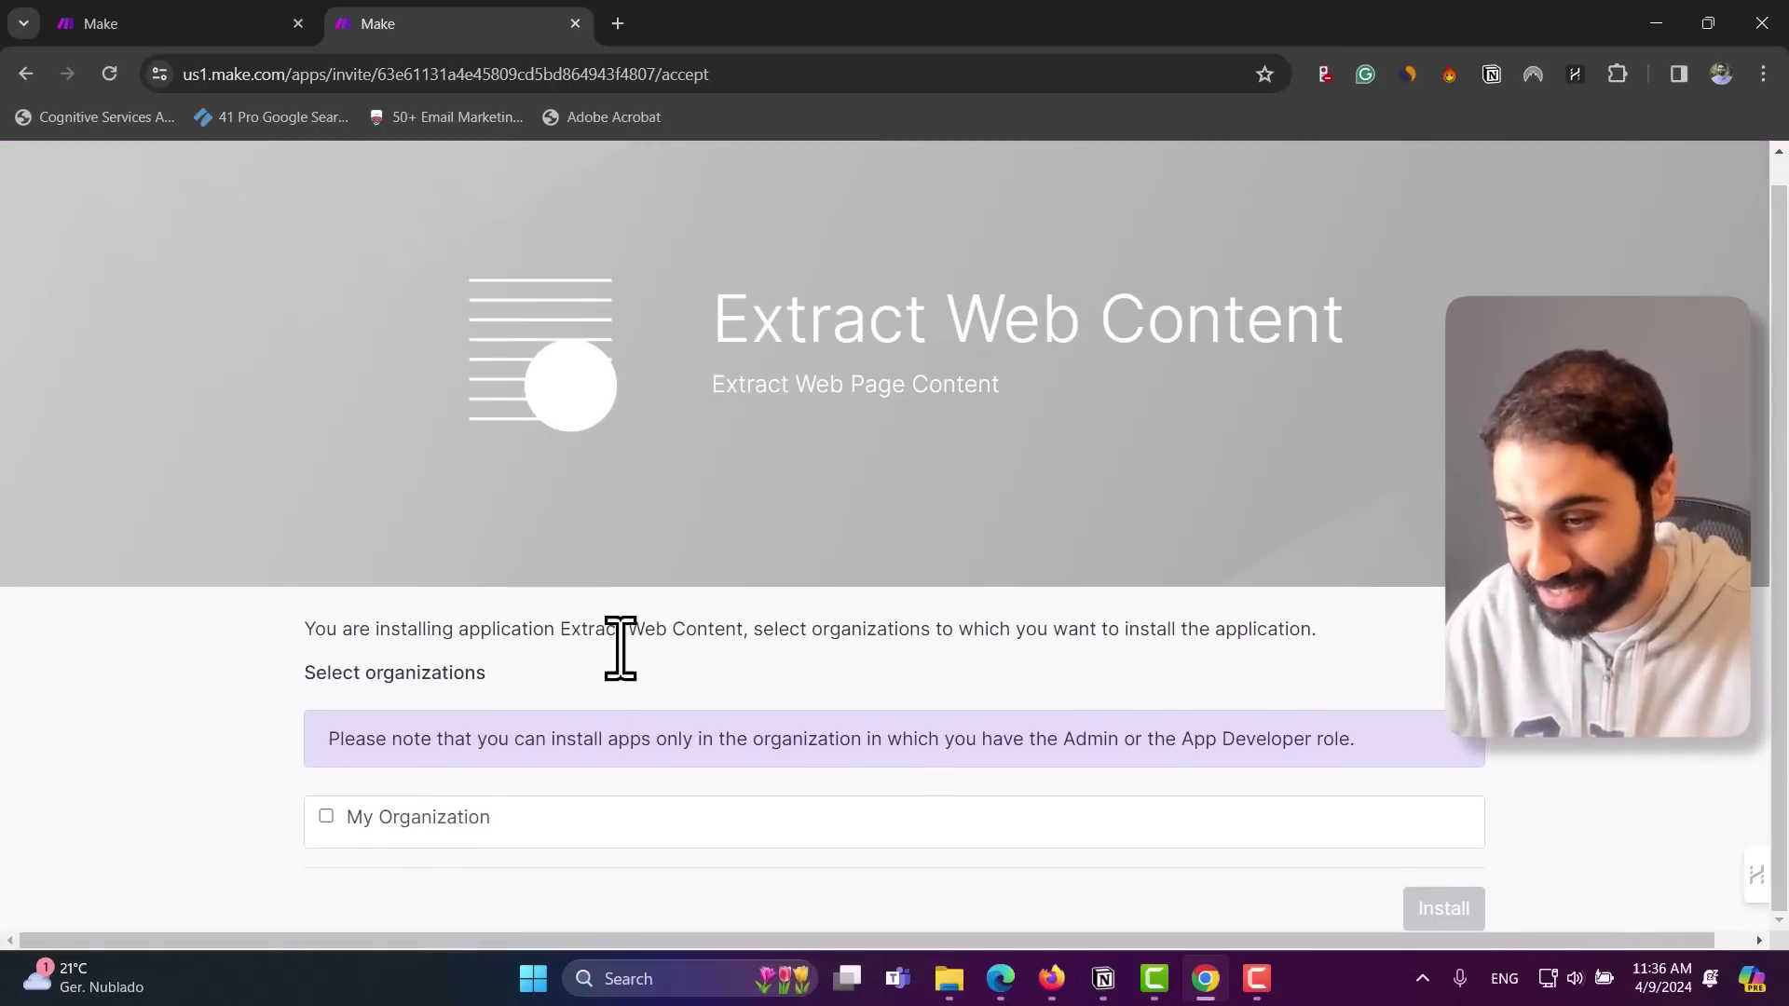
pyautogui.click(336, 818)
pyautogui.click(336, 817)
pyautogui.click(333, 817)
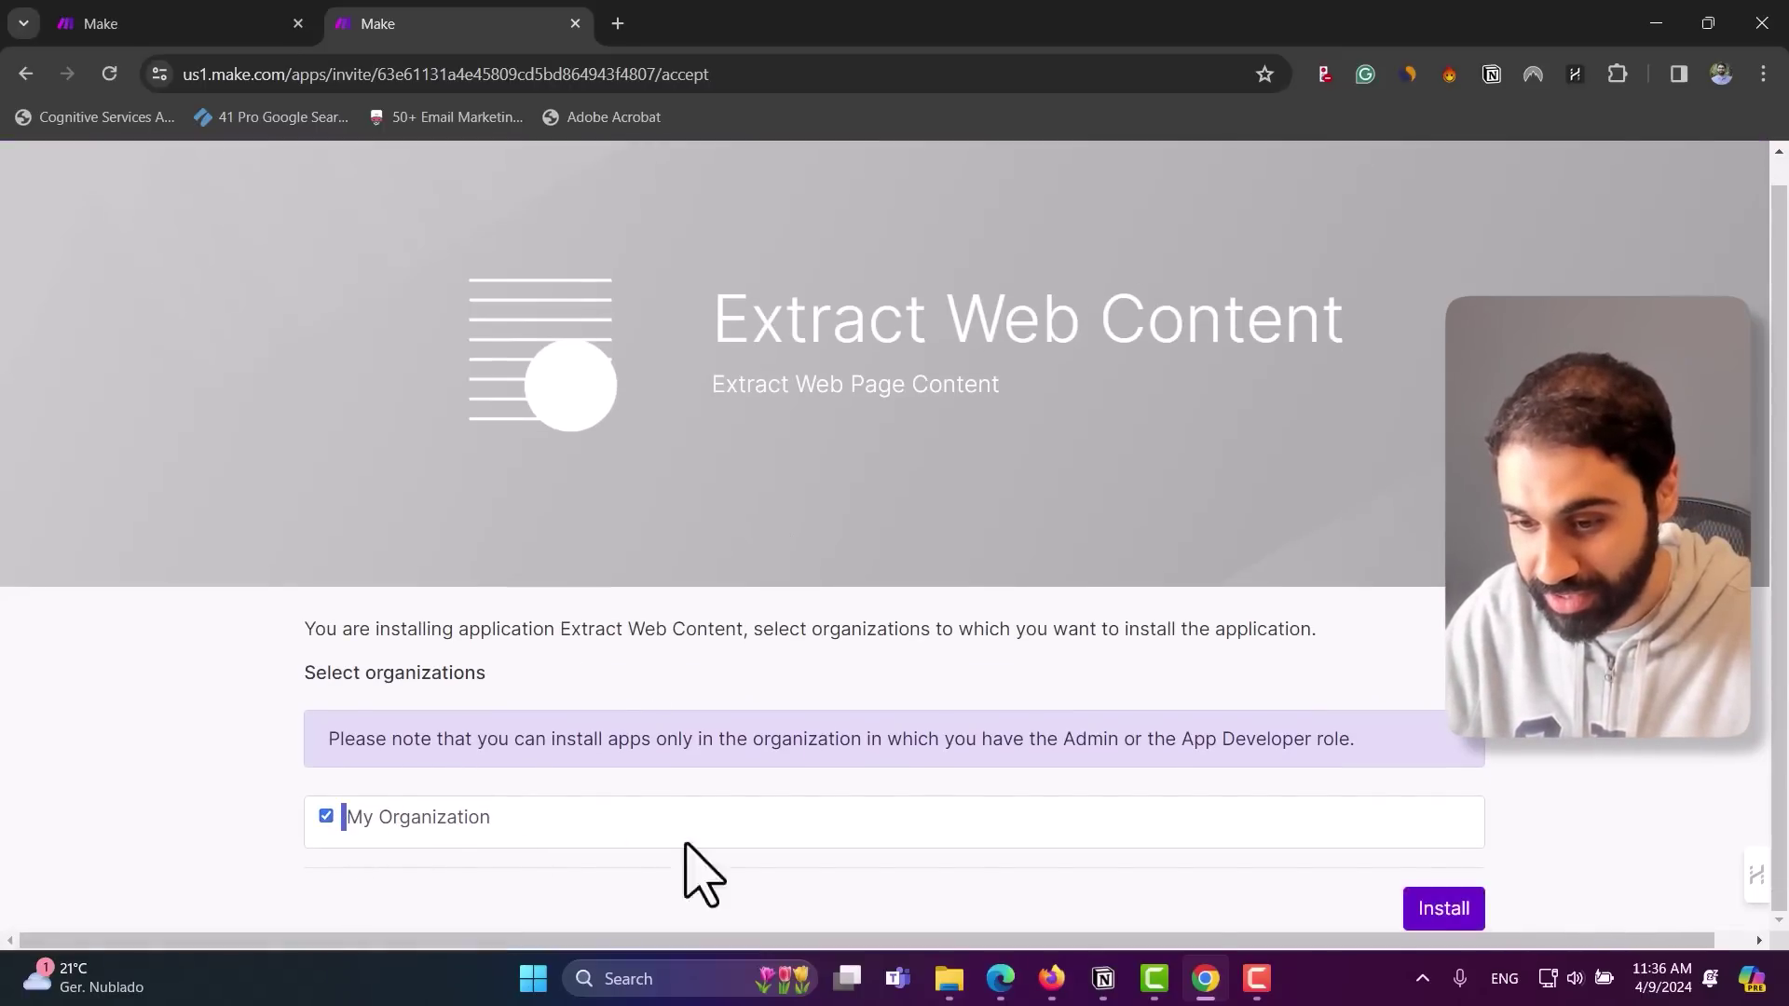
pyautogui.click(1424, 911)
pyautogui.click(1371, 825)
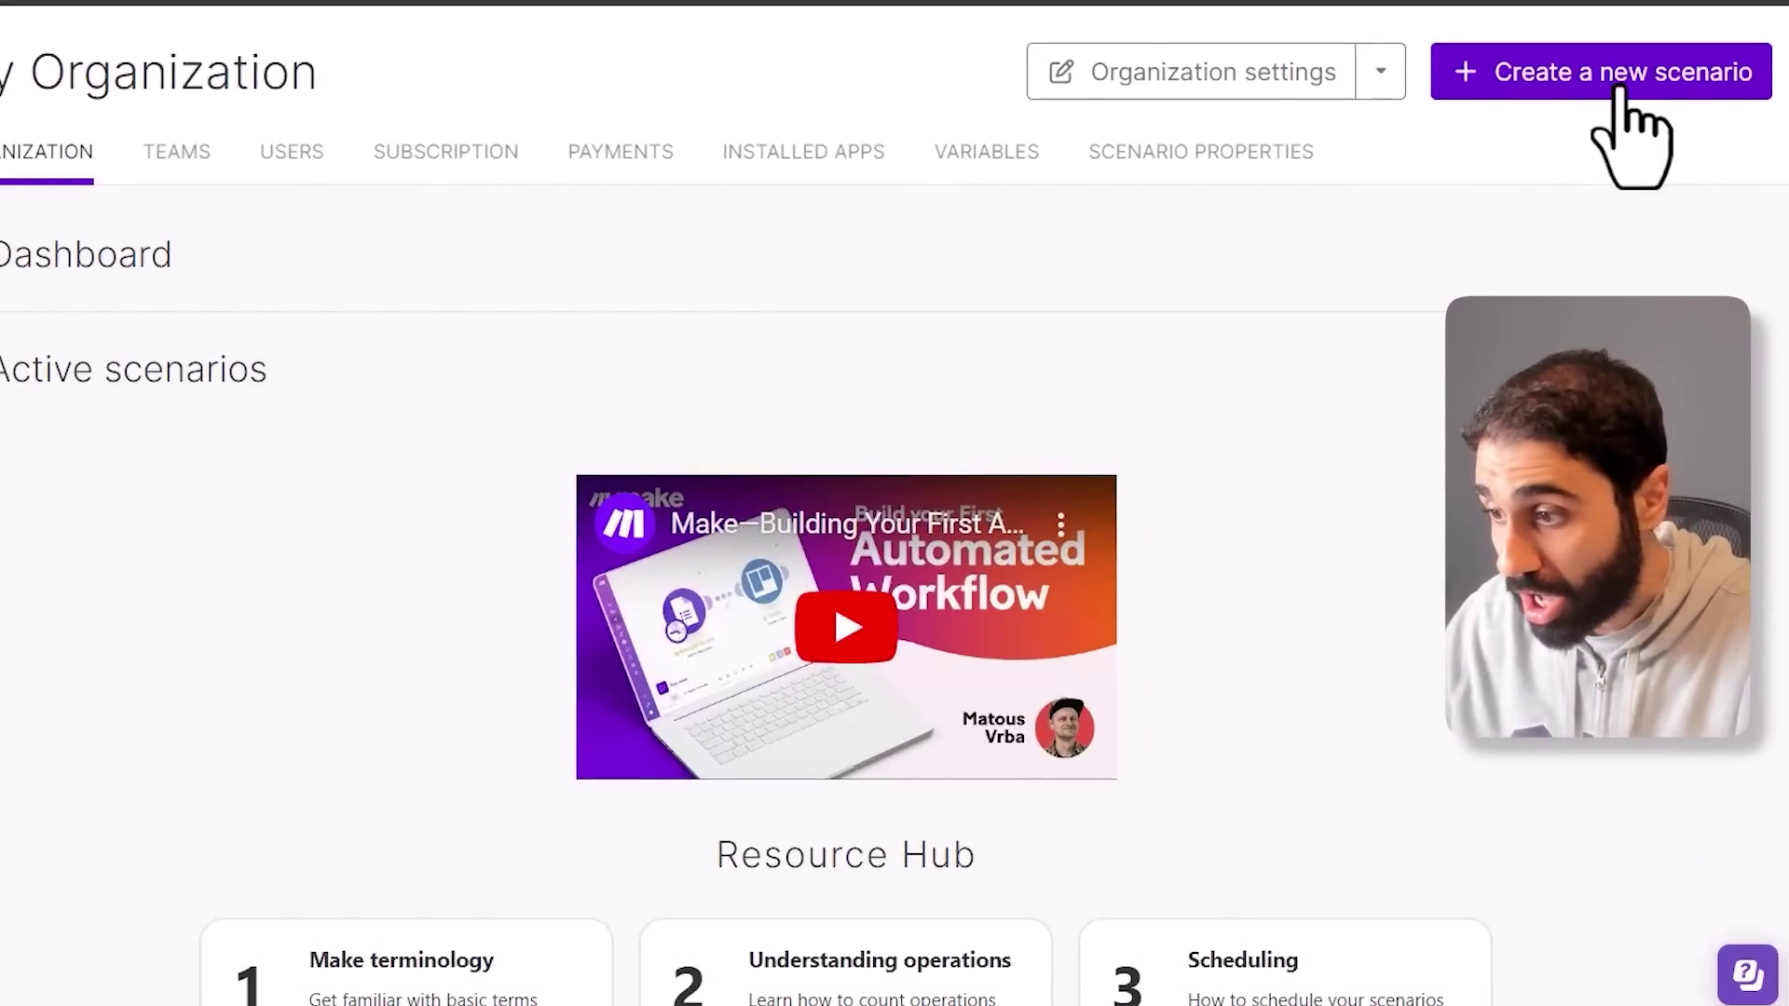
# Create a new scenario and import the blueprint MakeAutmation-1.json from the Downloads folder into it.
pyautogui.click(1622, 86)
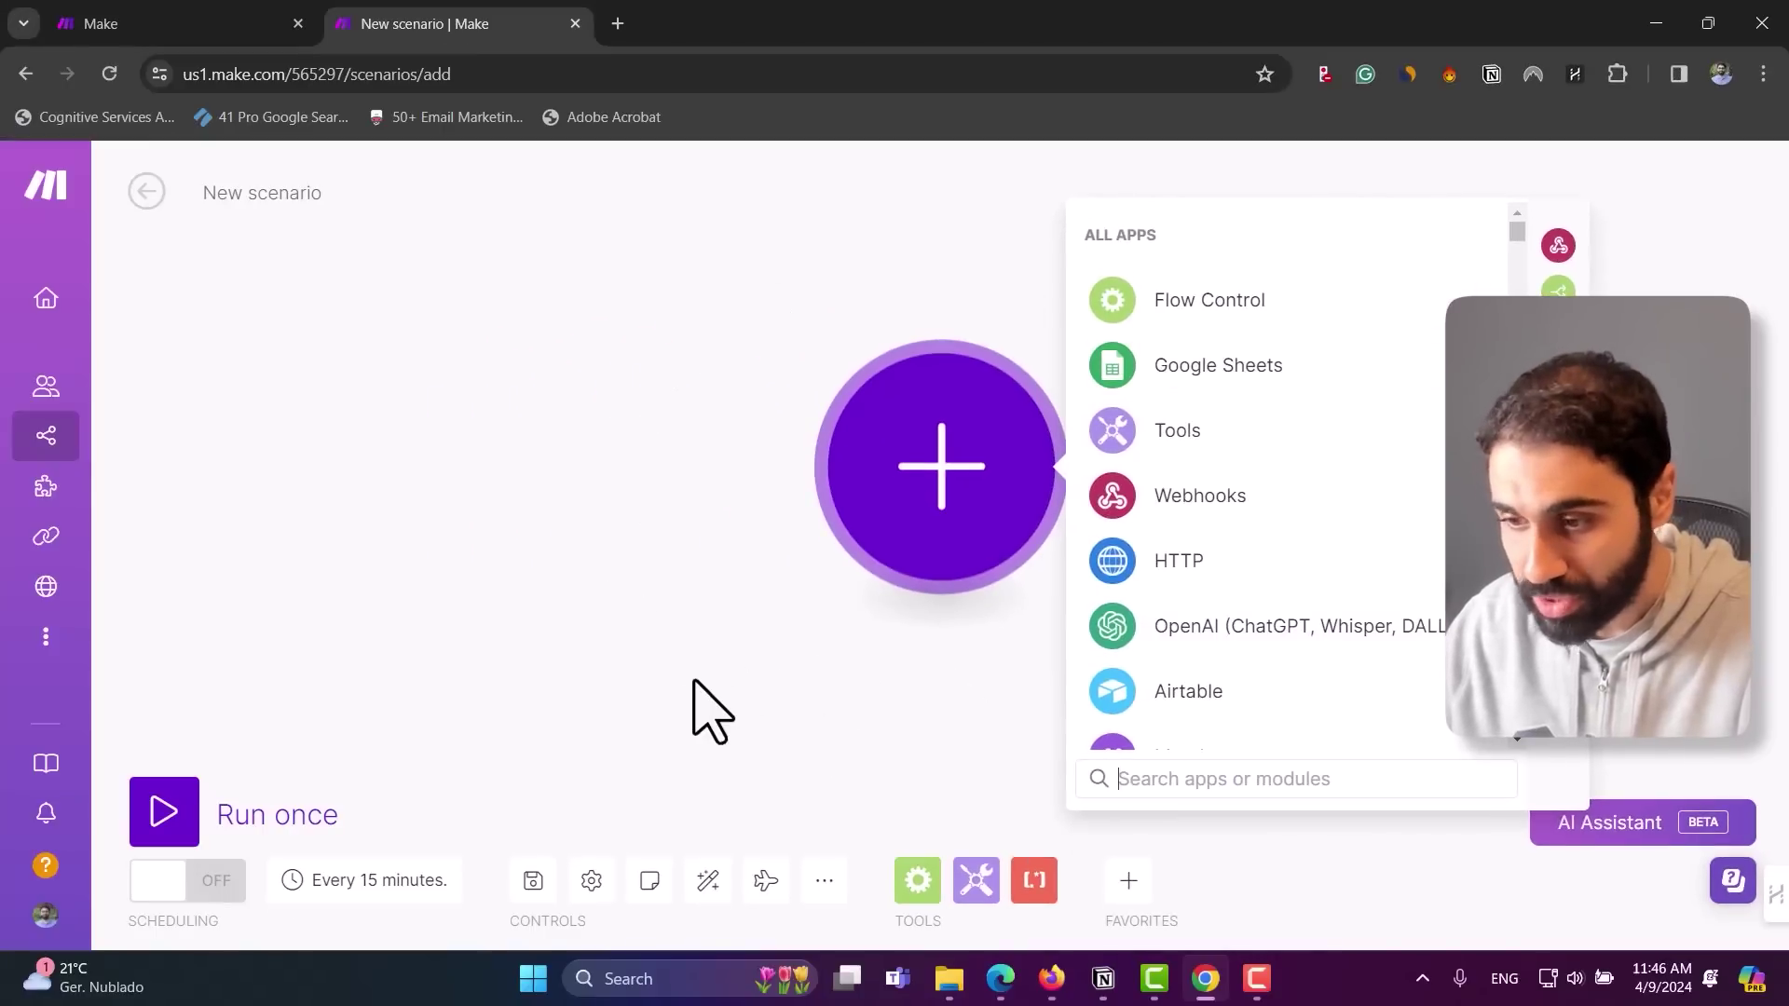
pyautogui.click(671, 571)
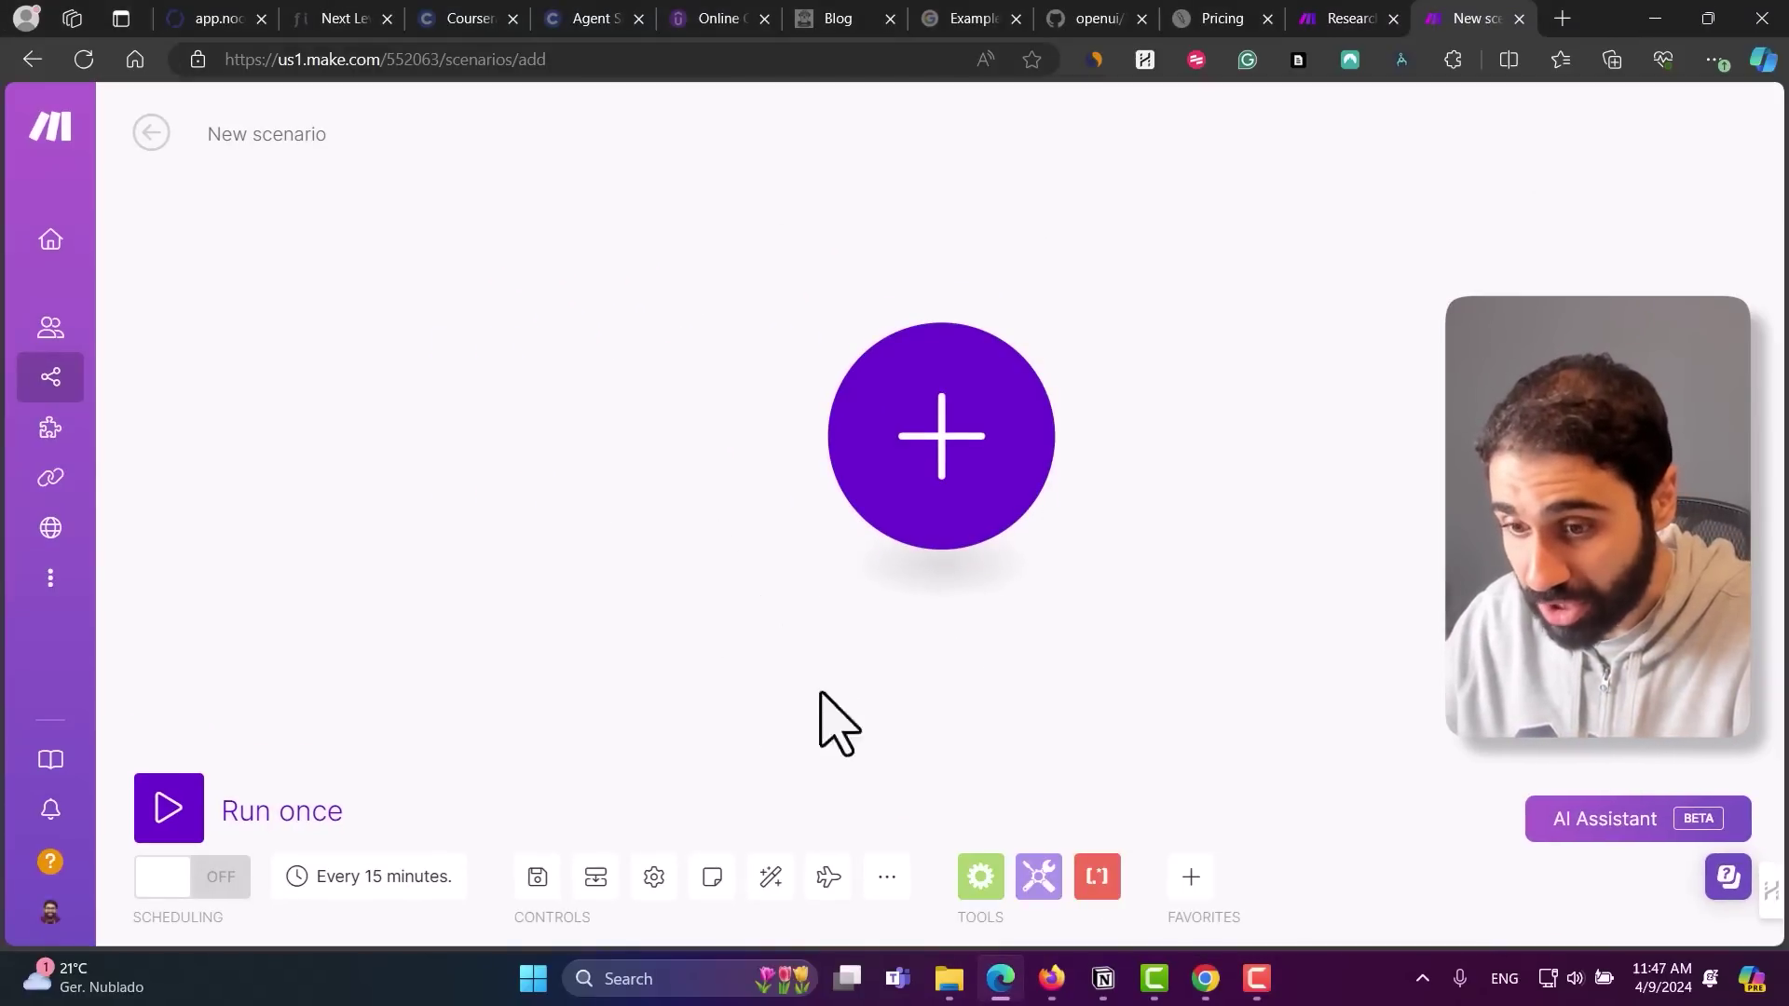
pyautogui.click(887, 879)
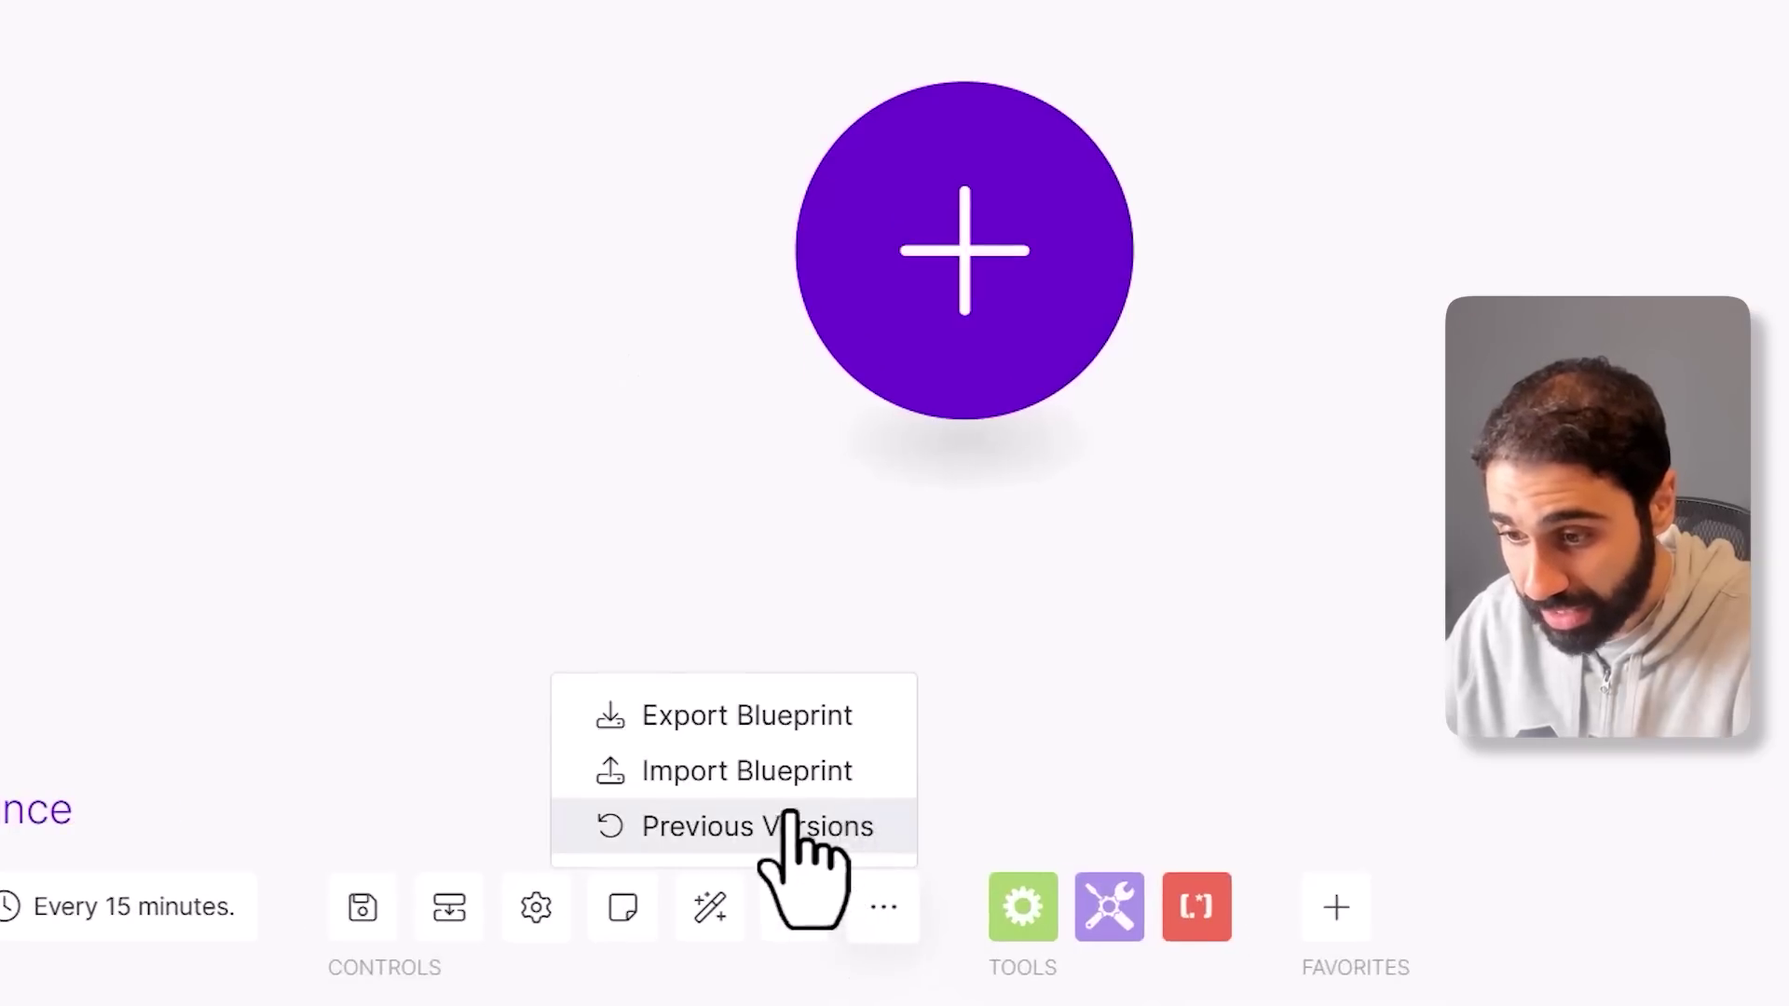
pyautogui.click(783, 772)
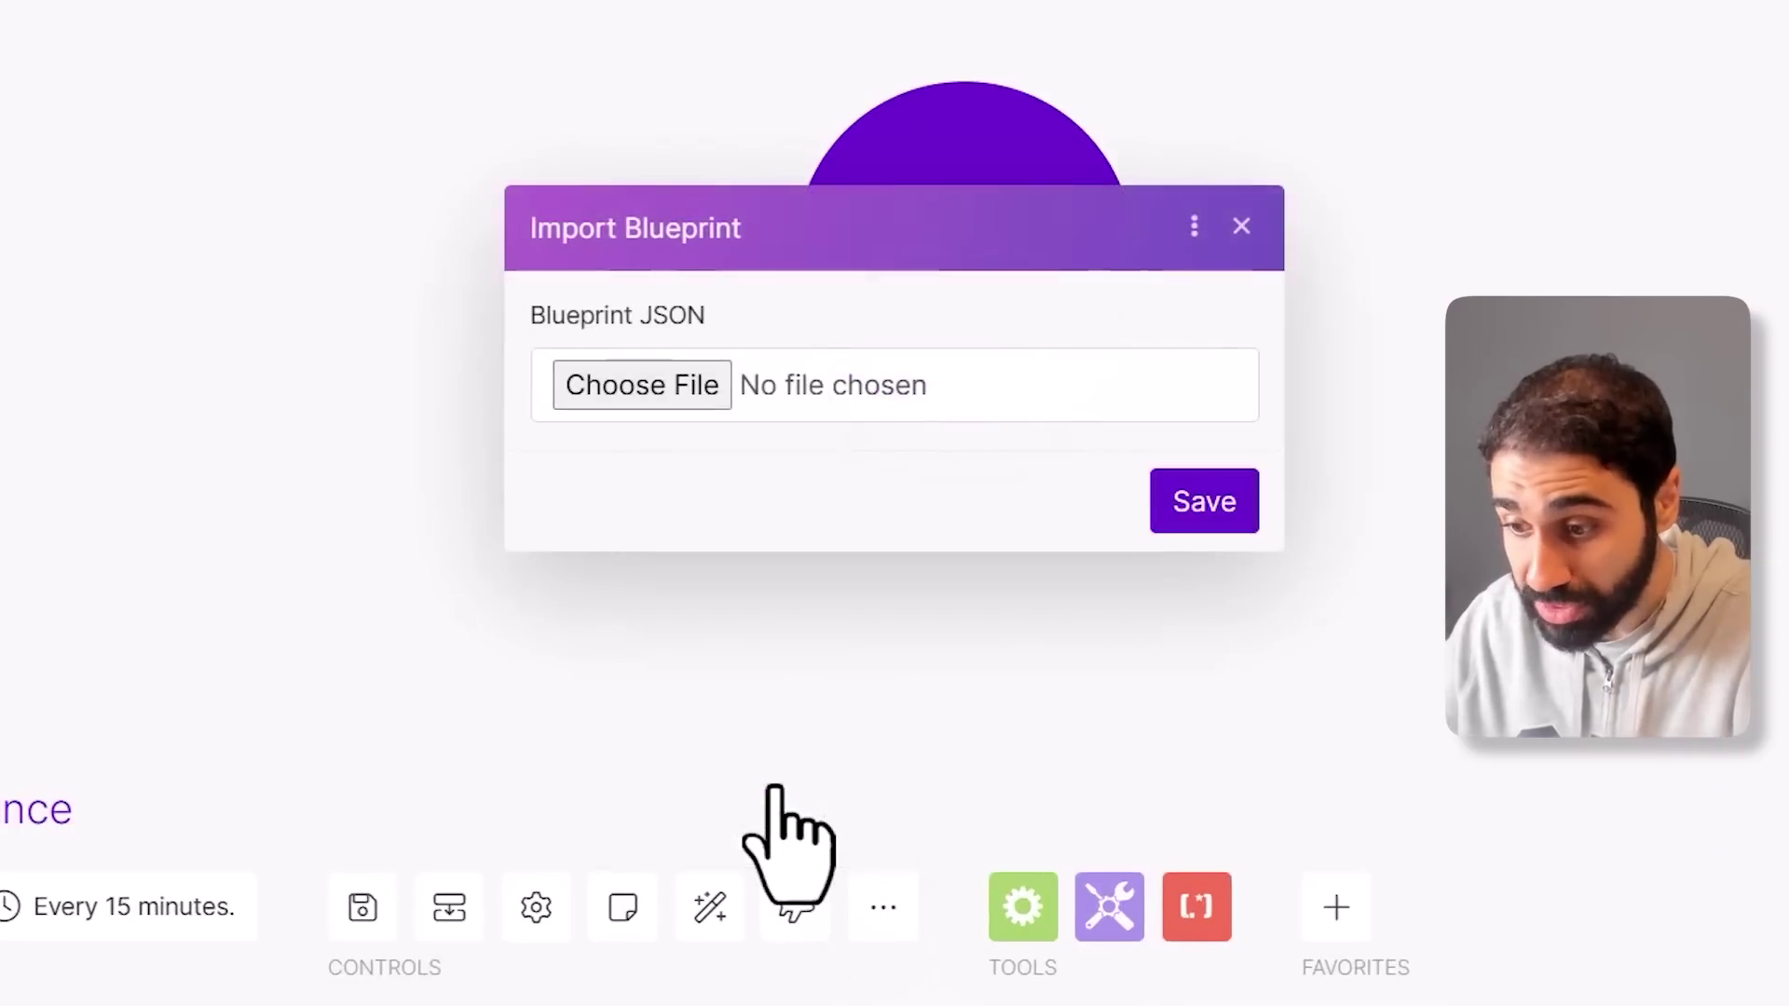
pyautogui.click(667, 394)
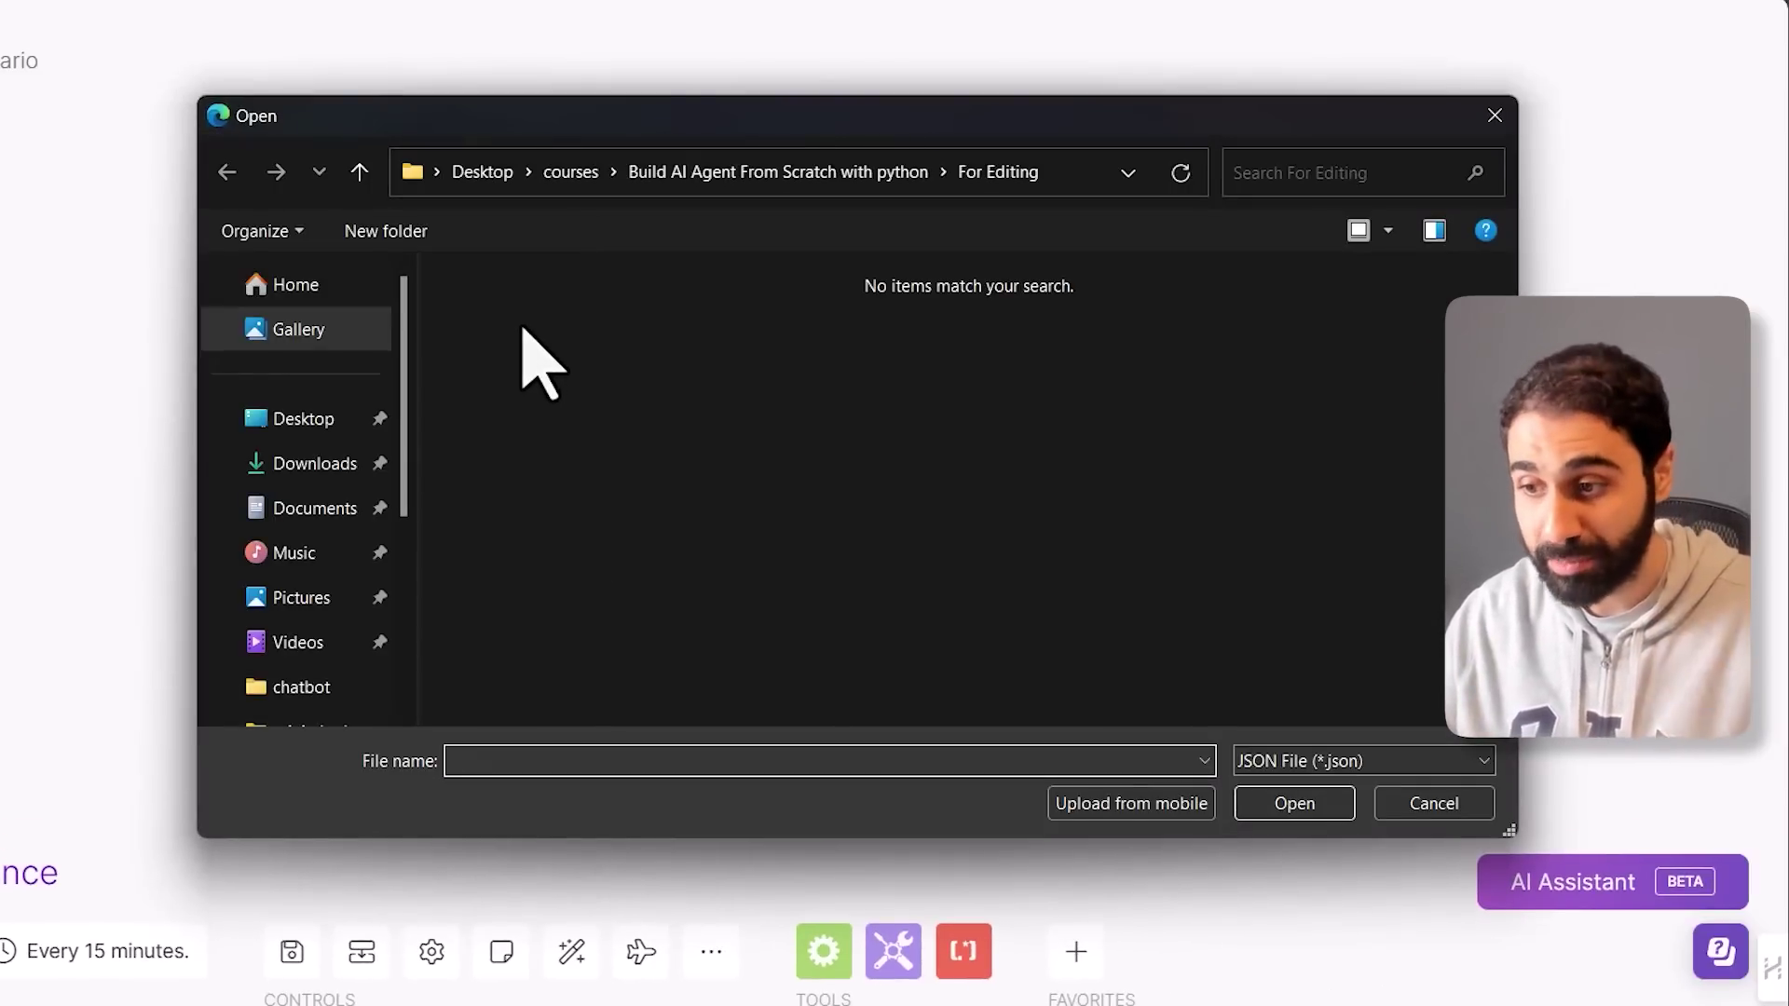
pyautogui.click(317, 464)
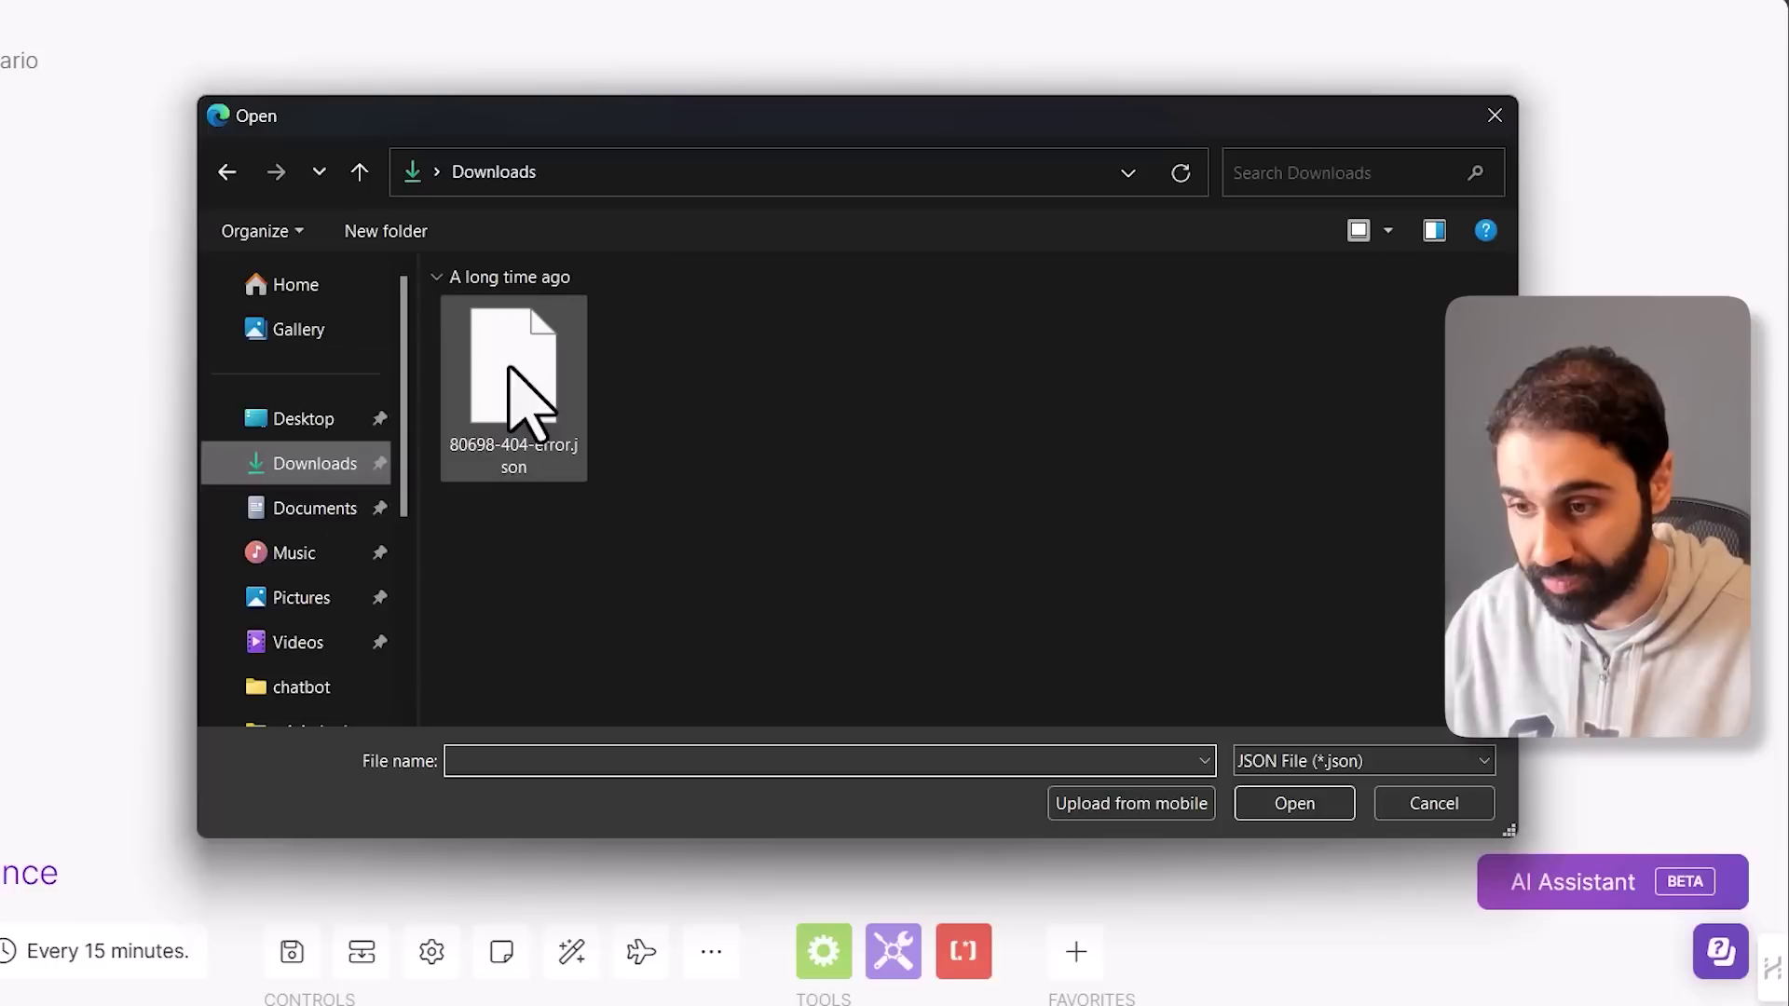
pyautogui.click(515, 372)
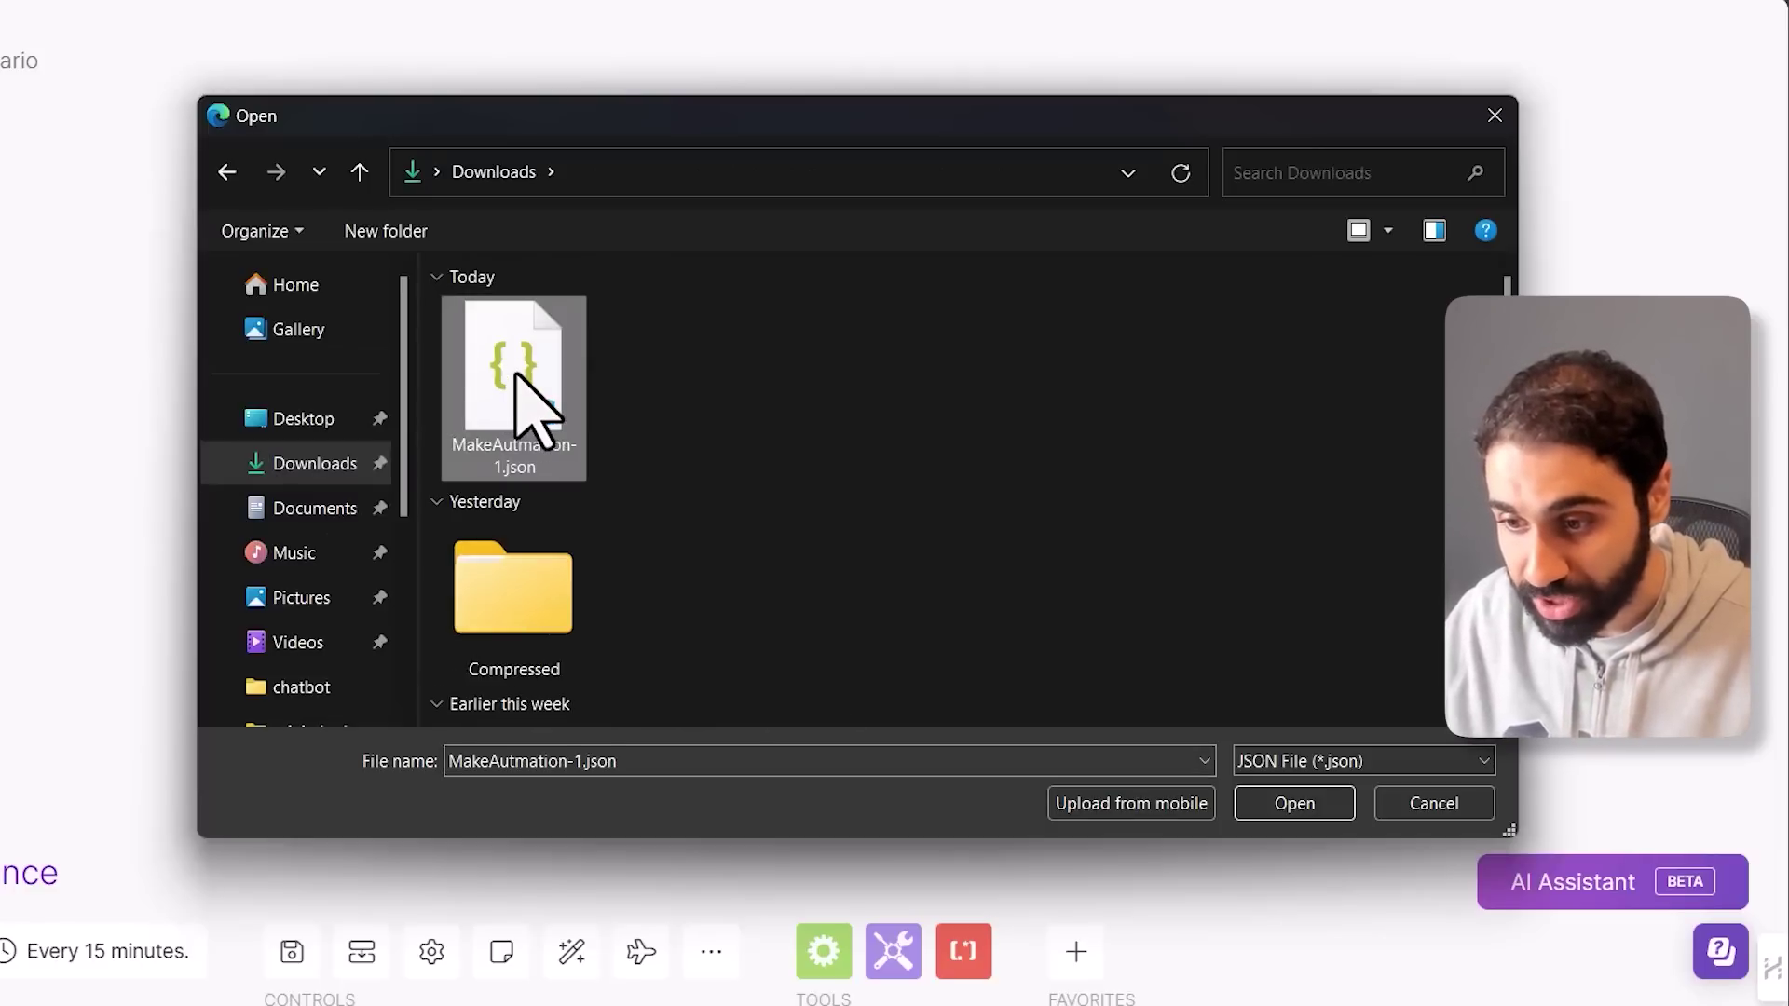
pyautogui.doubleClick(522, 382)
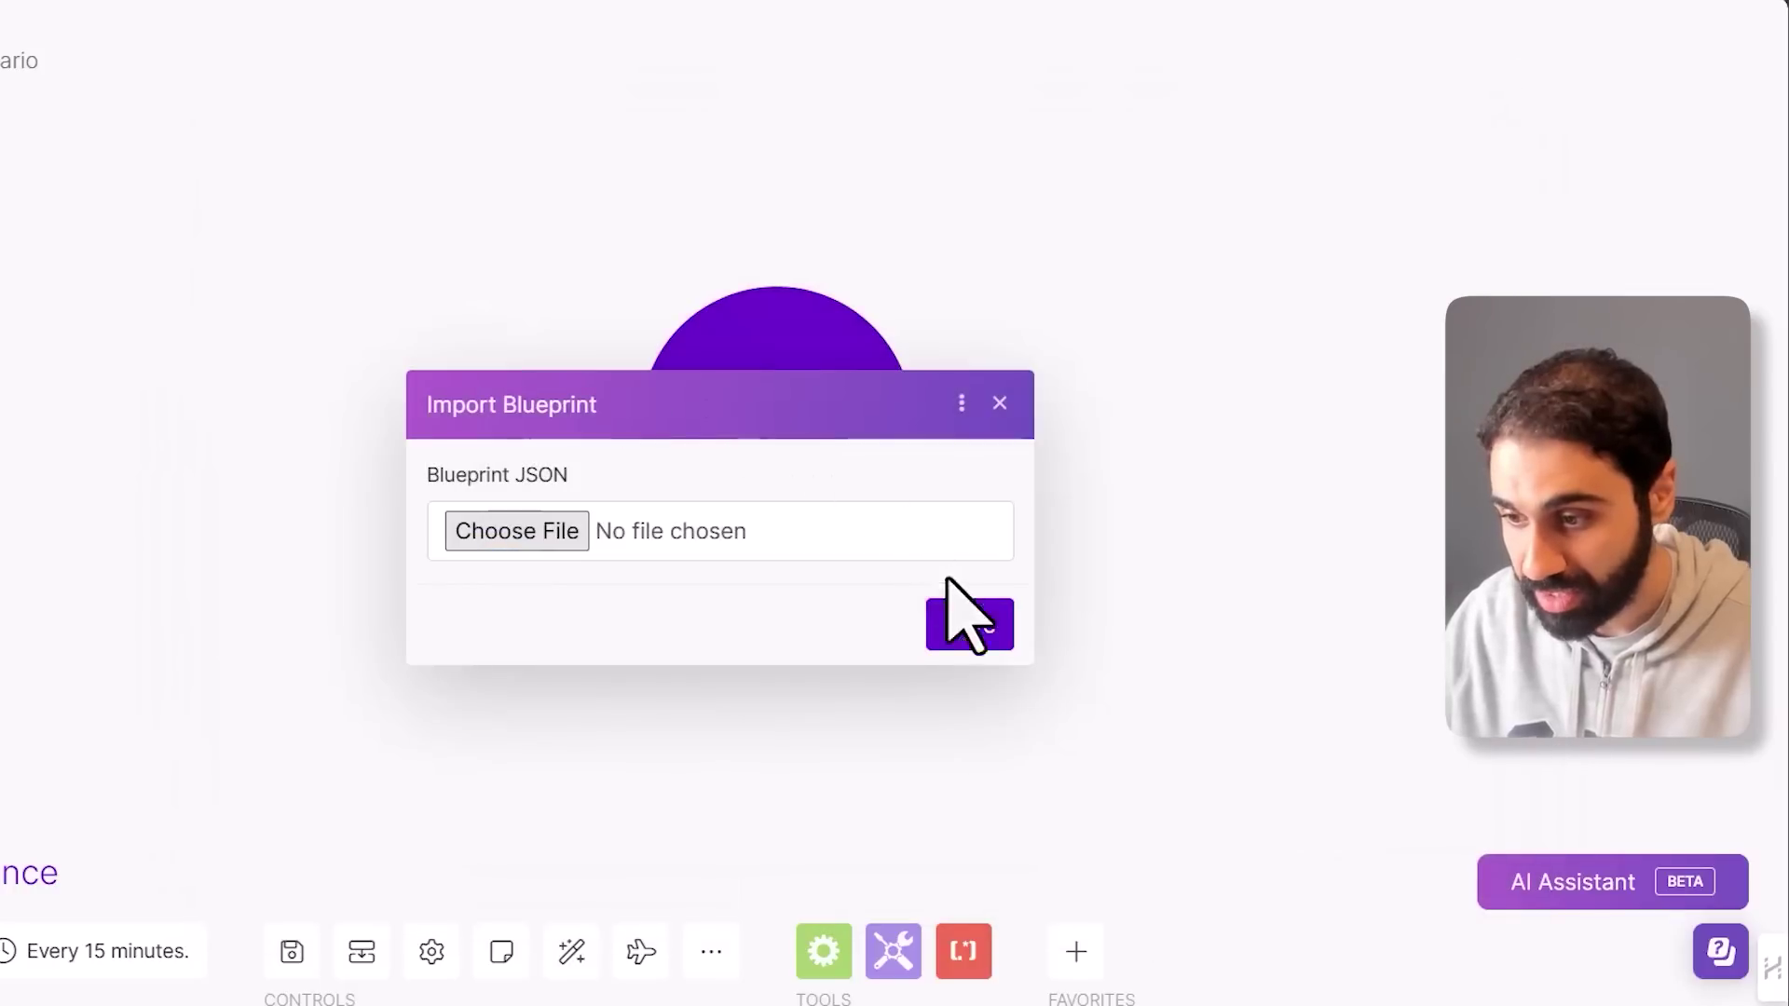
pyautogui.click(965, 636)
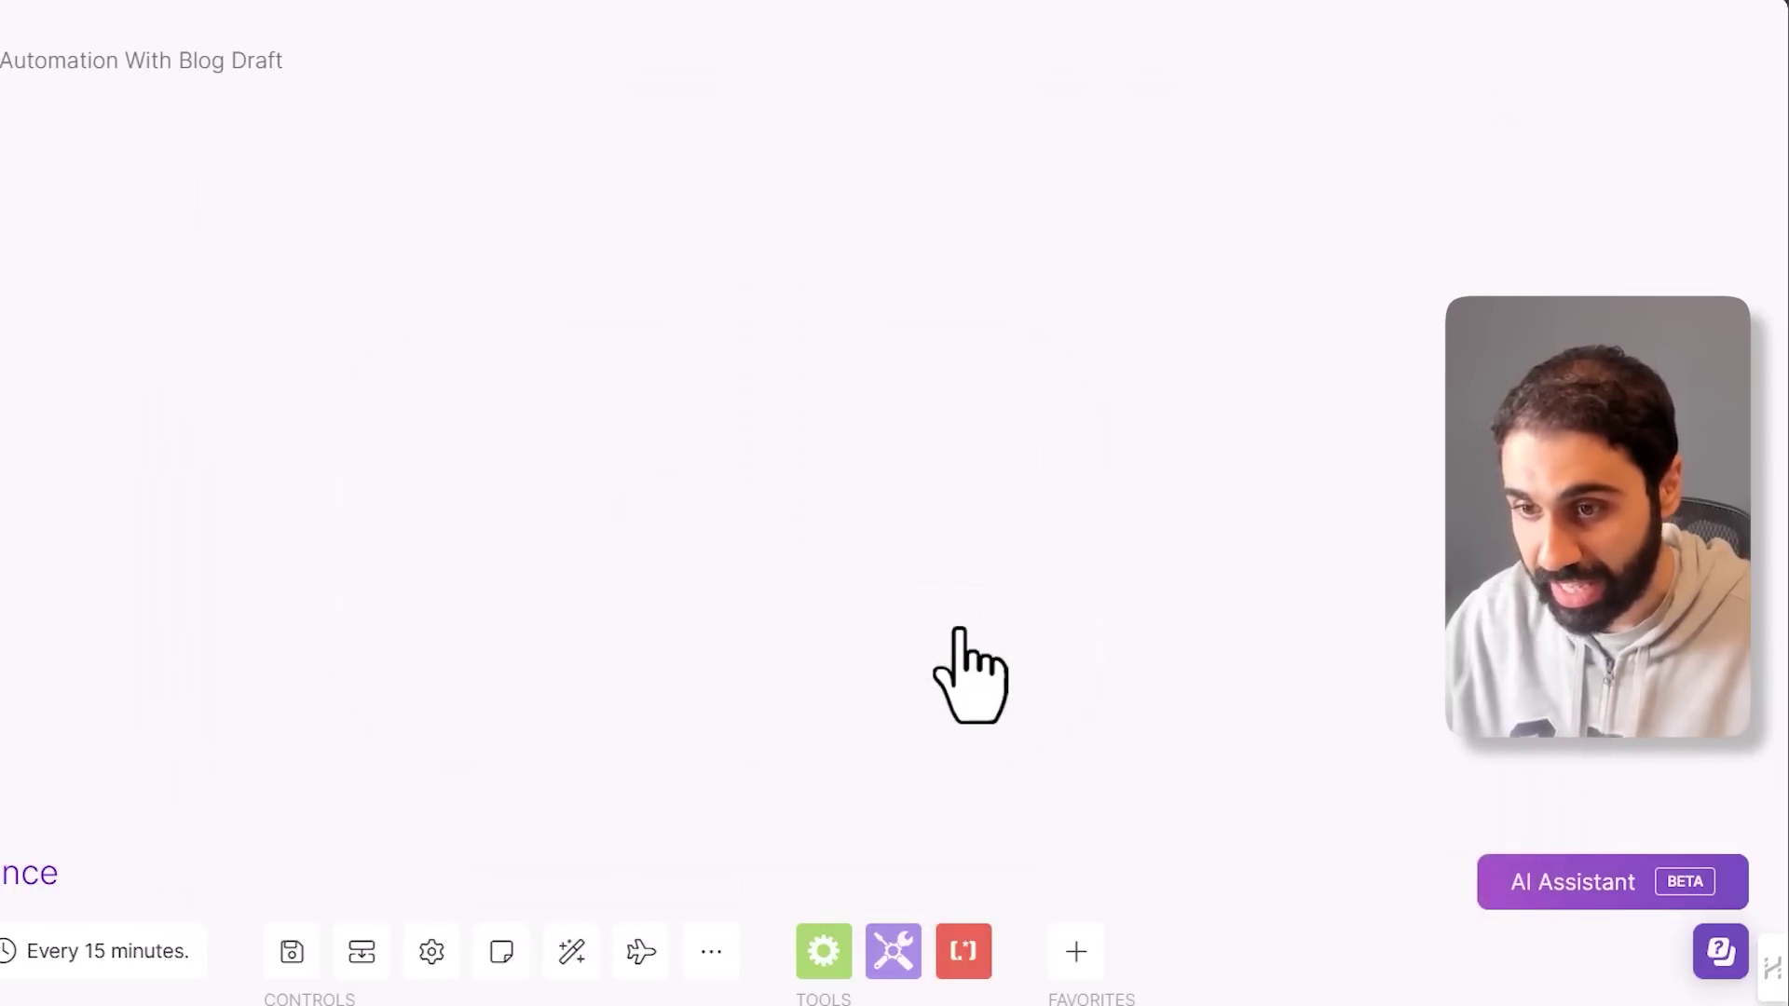
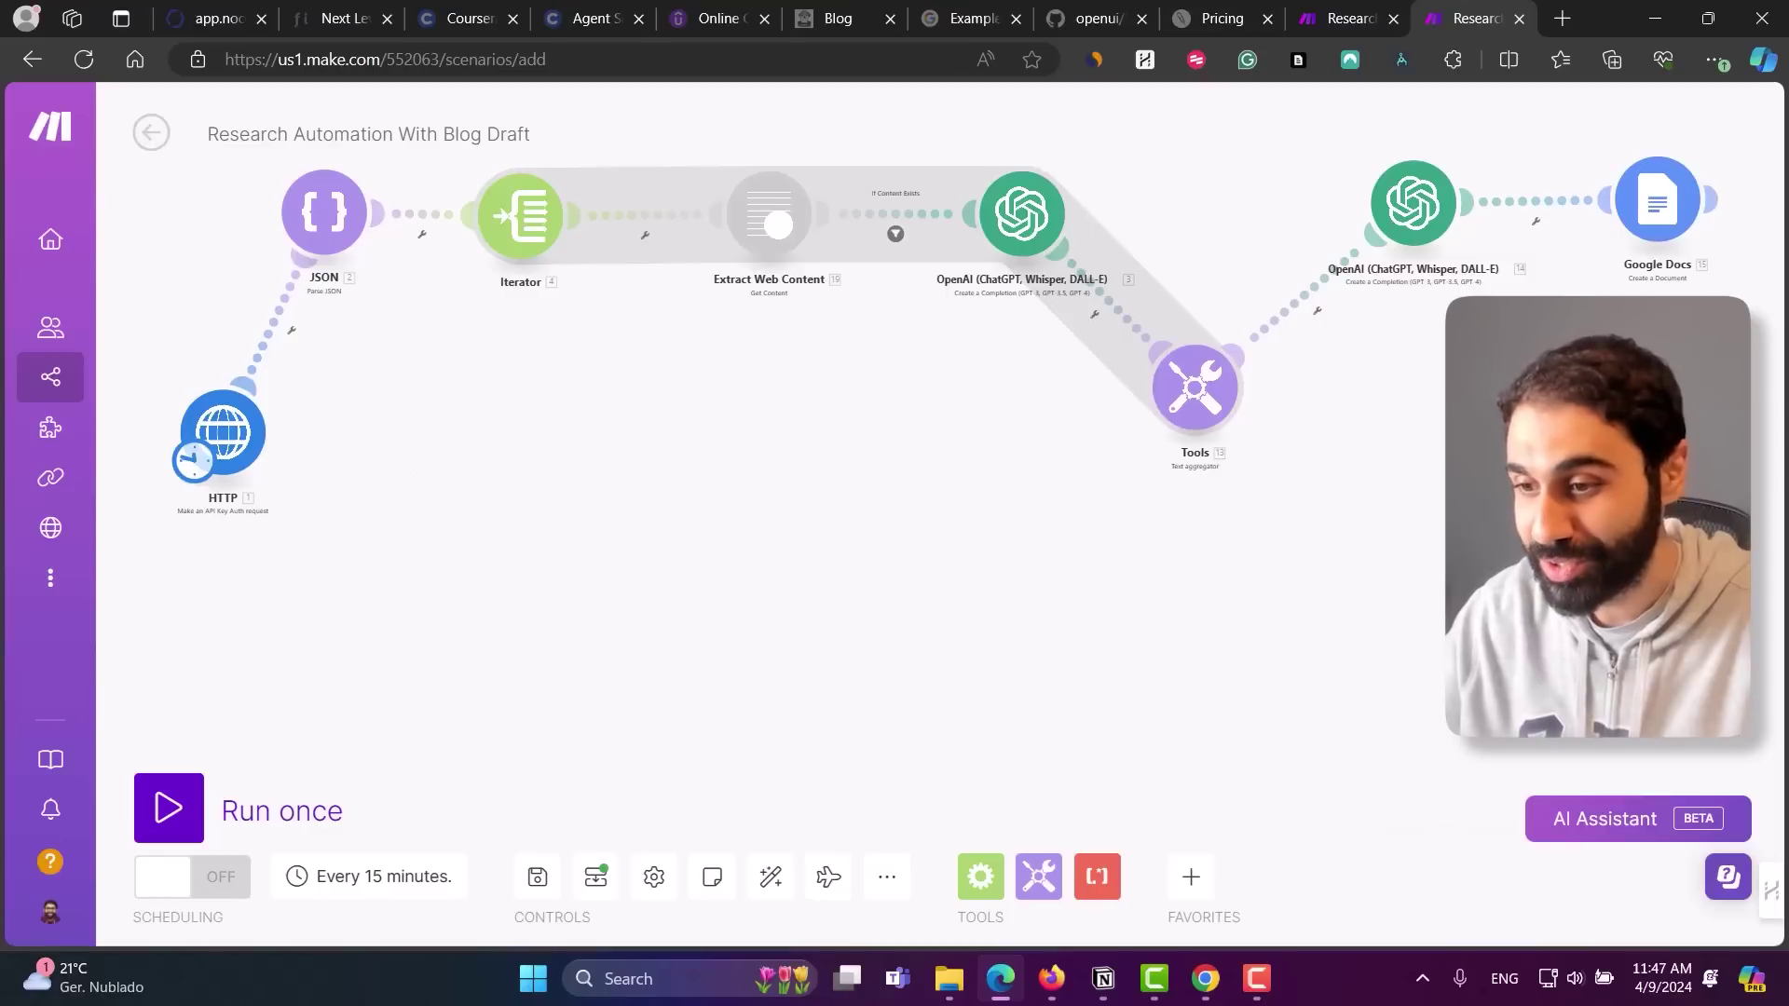
# Open the HTTP module's settings and look up the API key in the Serper account.
pyautogui.moveTo(813, 438); pyautogui.dragTo(818, 519)
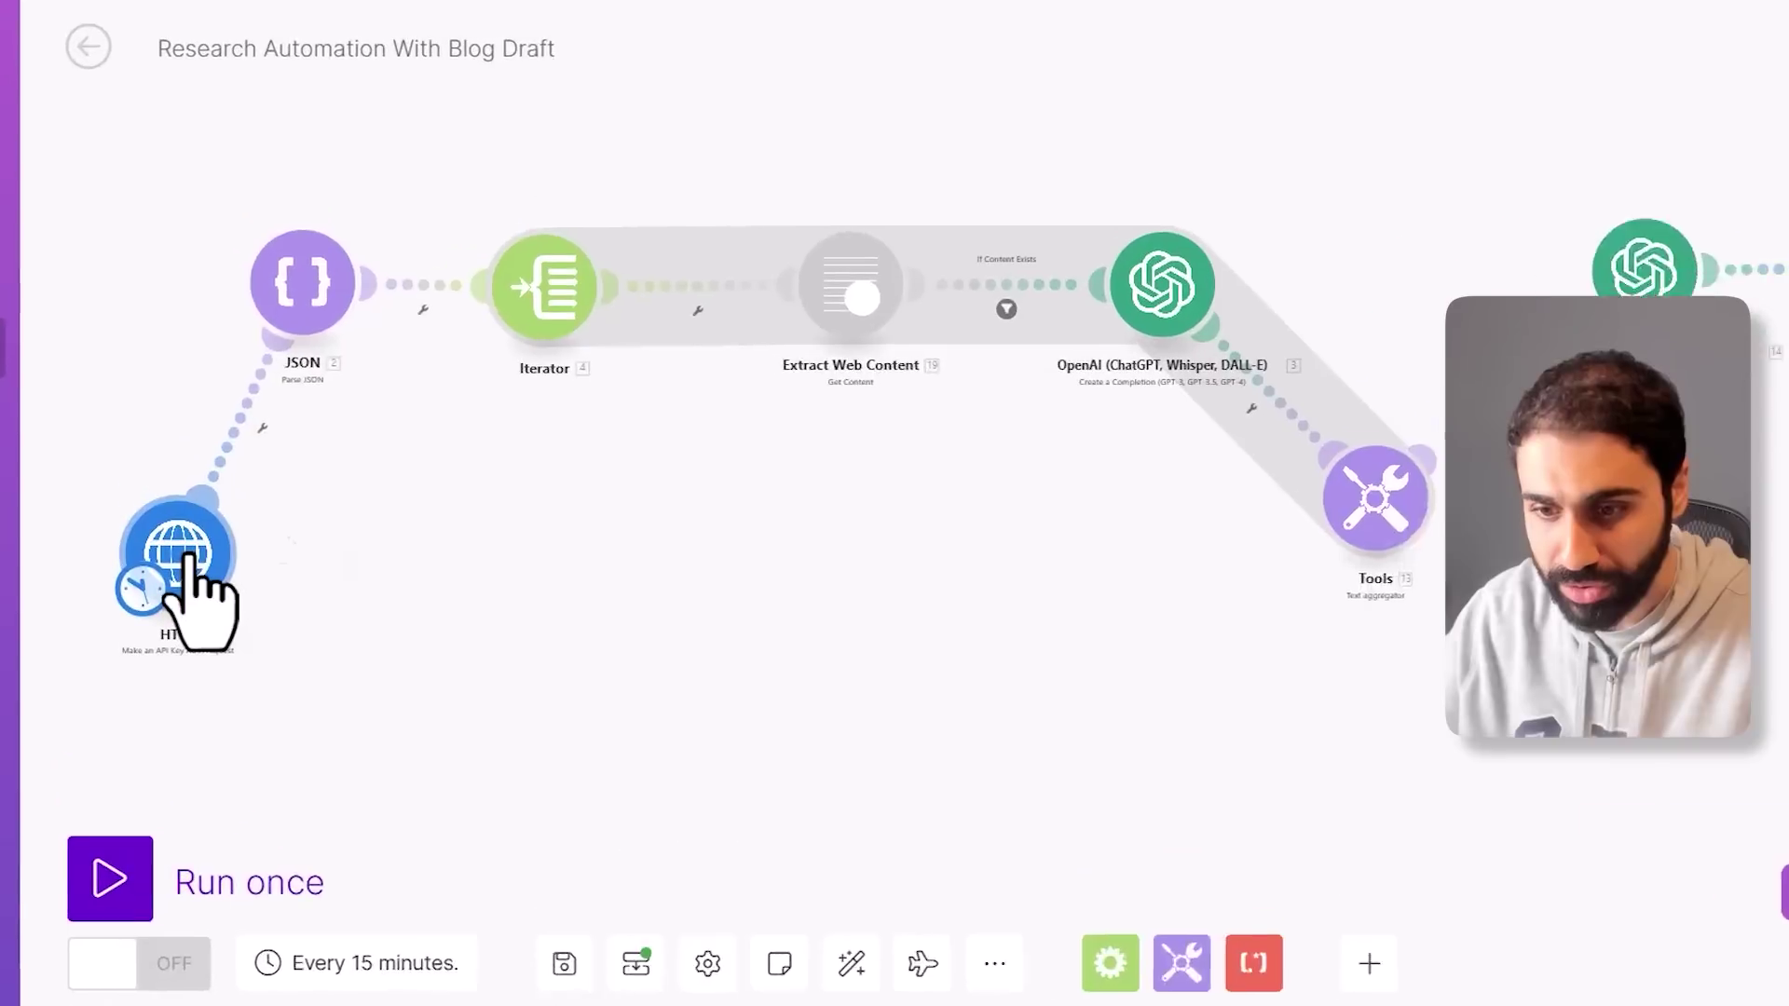
pyautogui.click(227, 547)
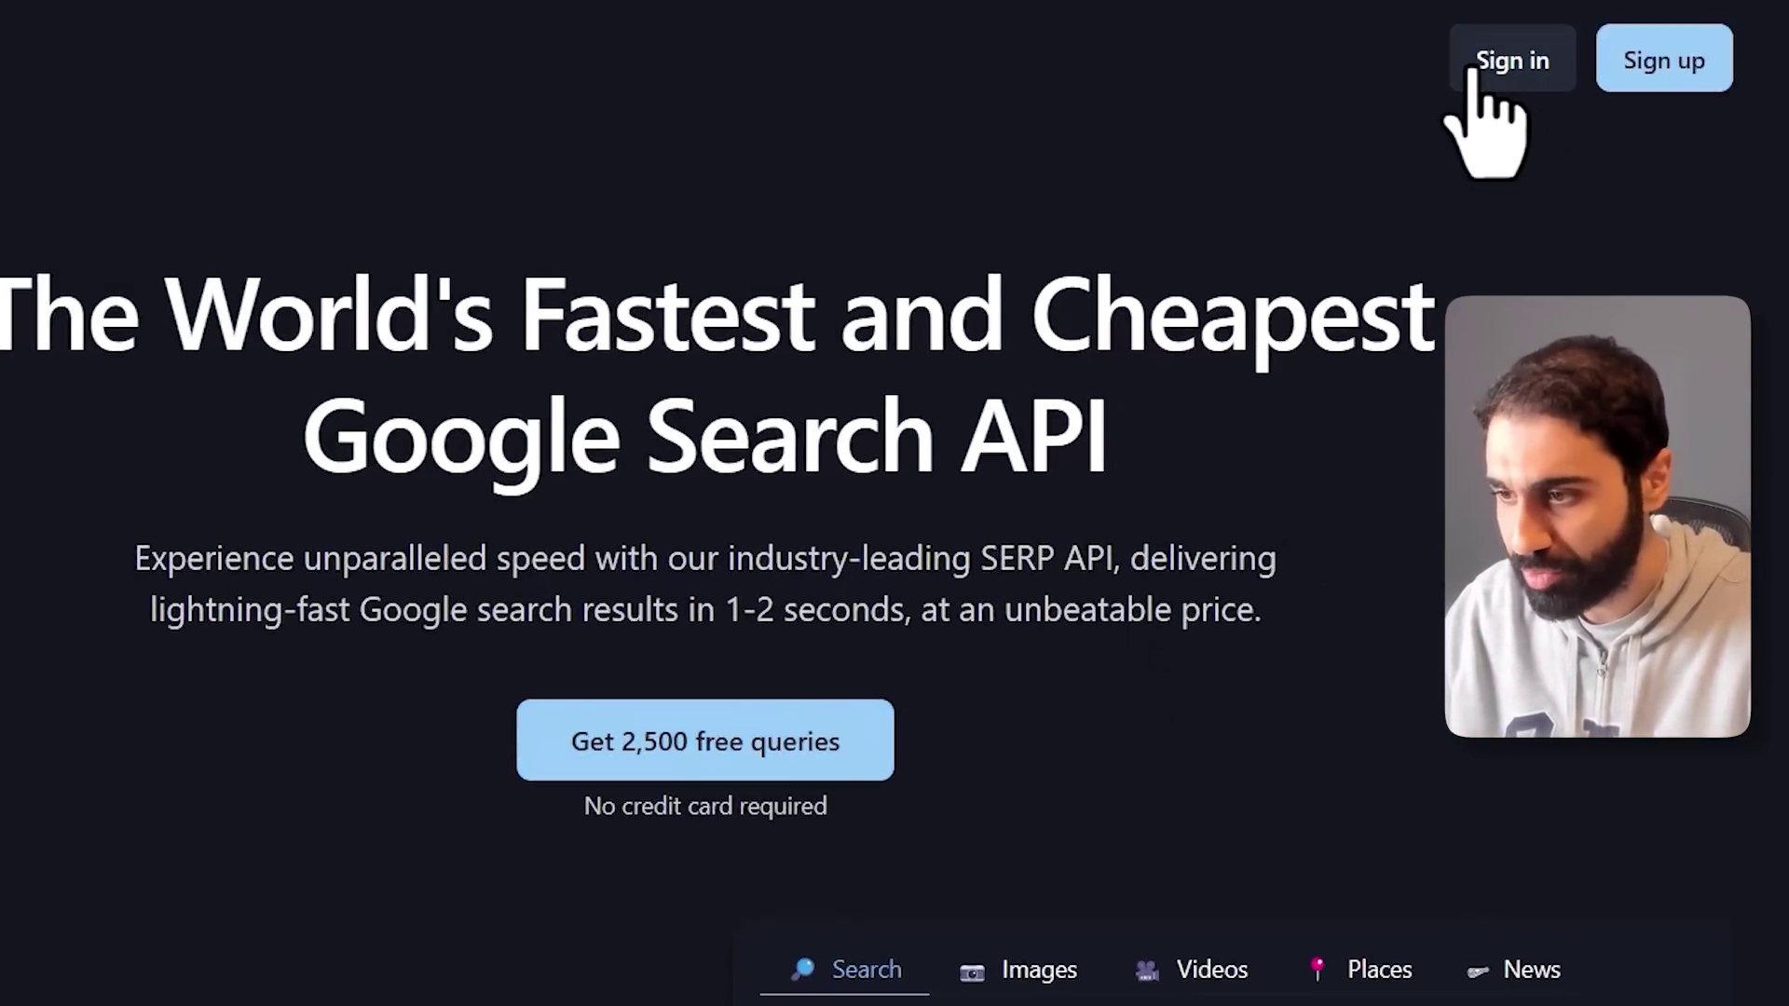
pyautogui.click(1521, 45)
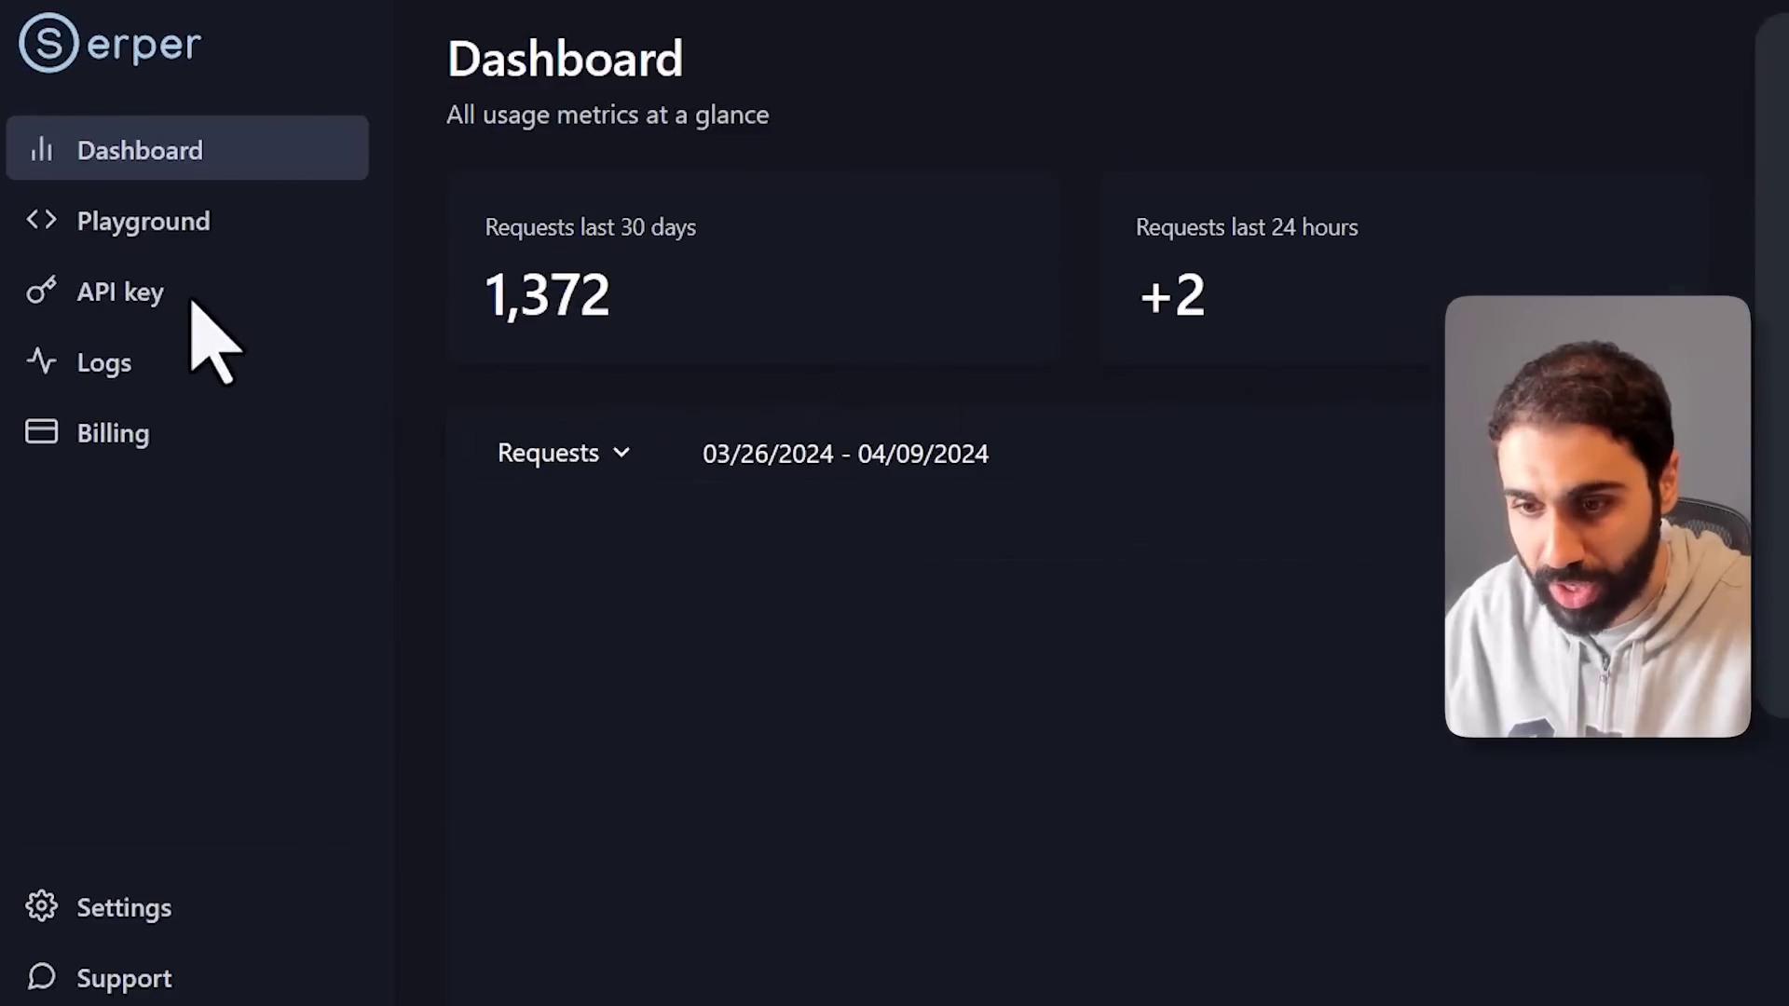
pyautogui.click(167, 315)
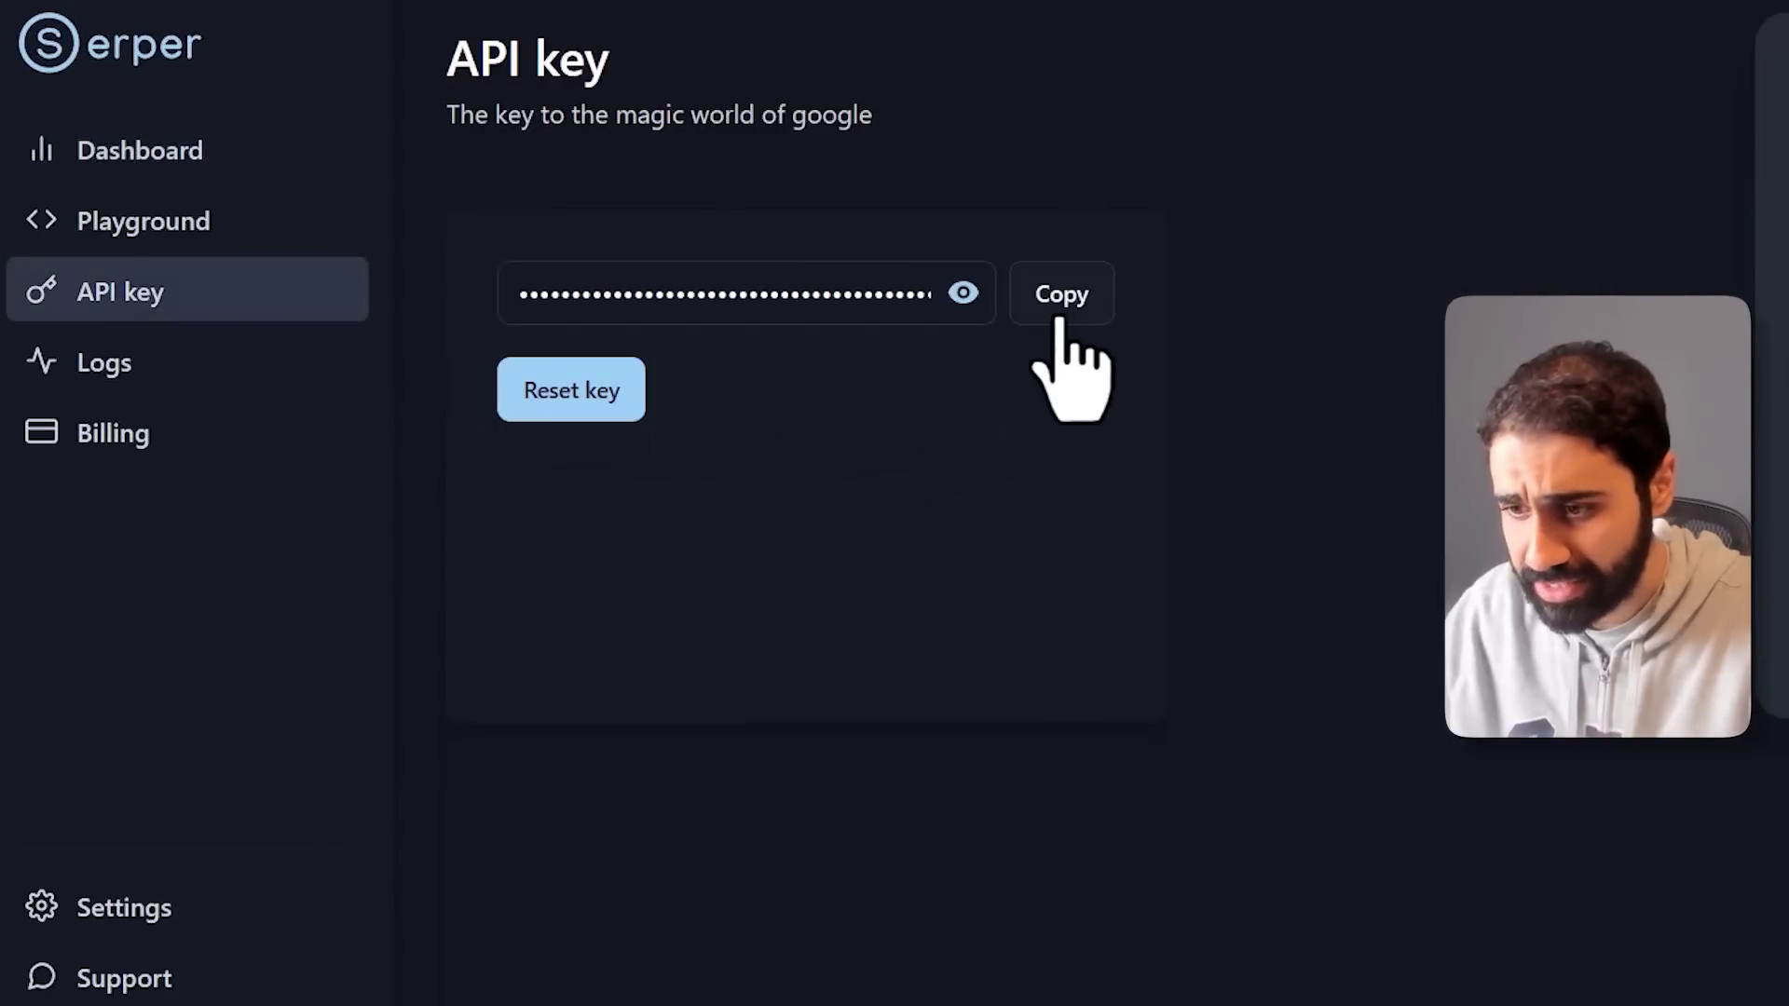
pyautogui.click(1218, 19)
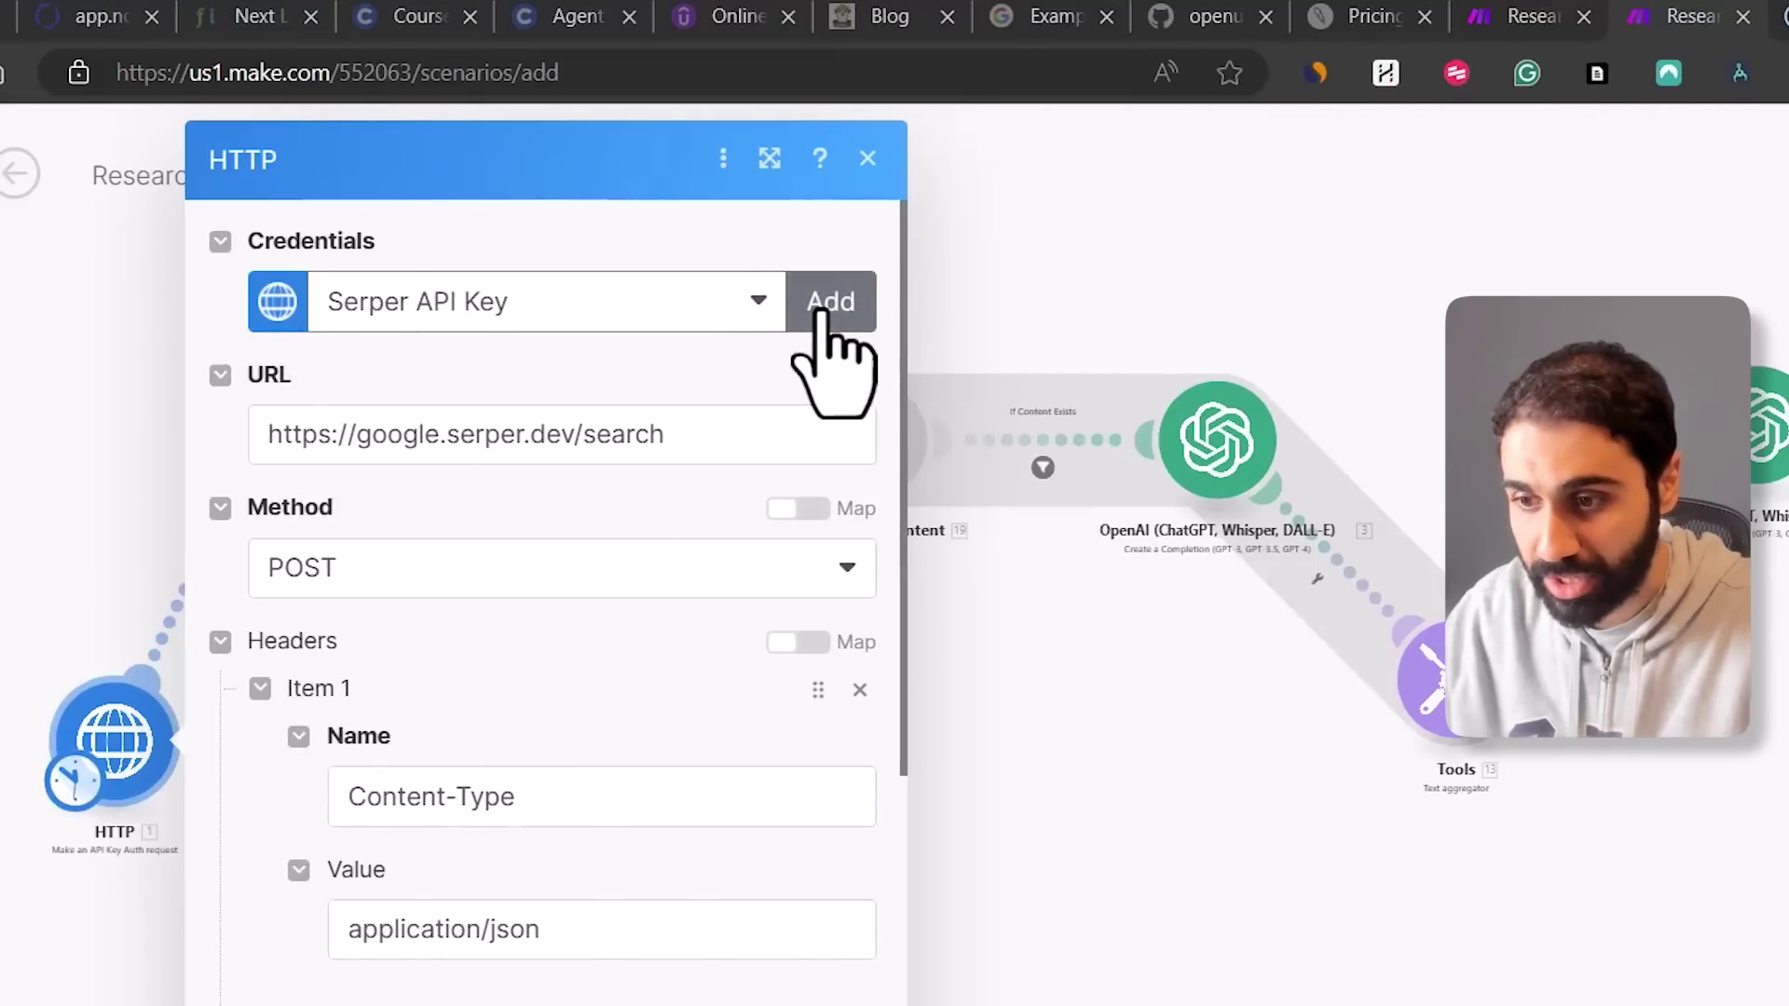
pyautogui.click(823, 315)
pyautogui.click(1040, 433)
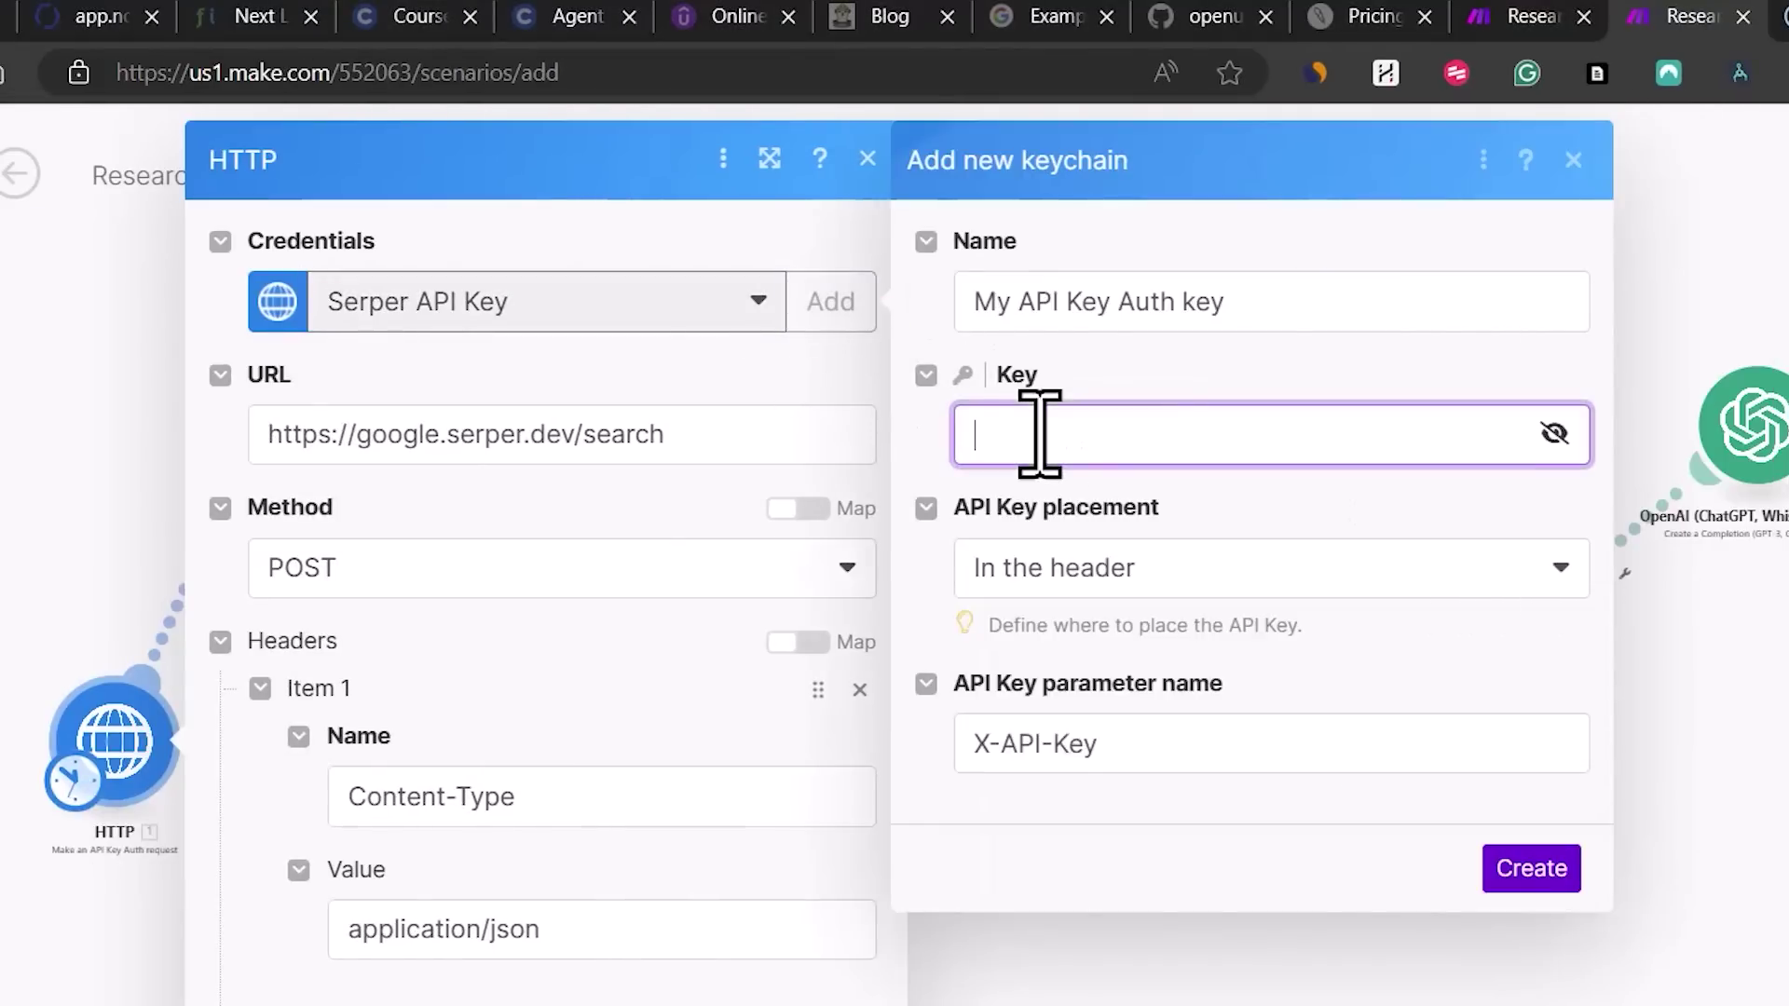
pyautogui.click(1573, 159)
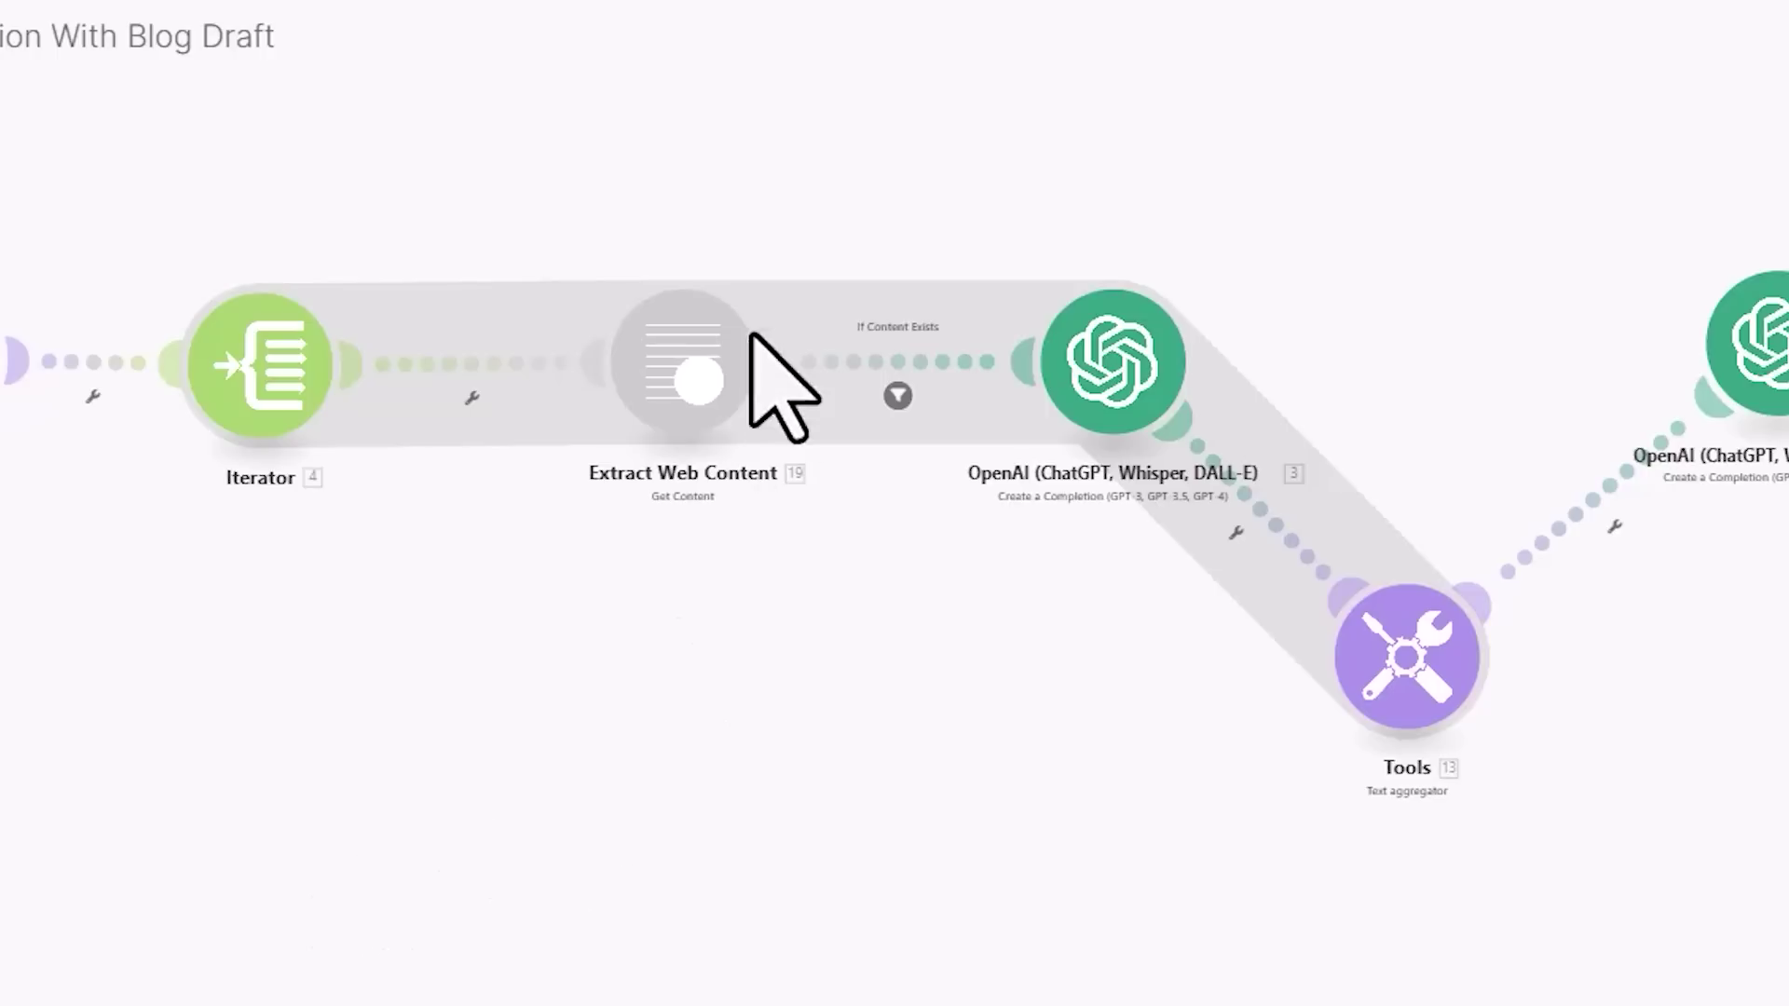
# Check the API key field of the Extract Web Content module and confirm the module's settings.
pyautogui.click(681, 343)
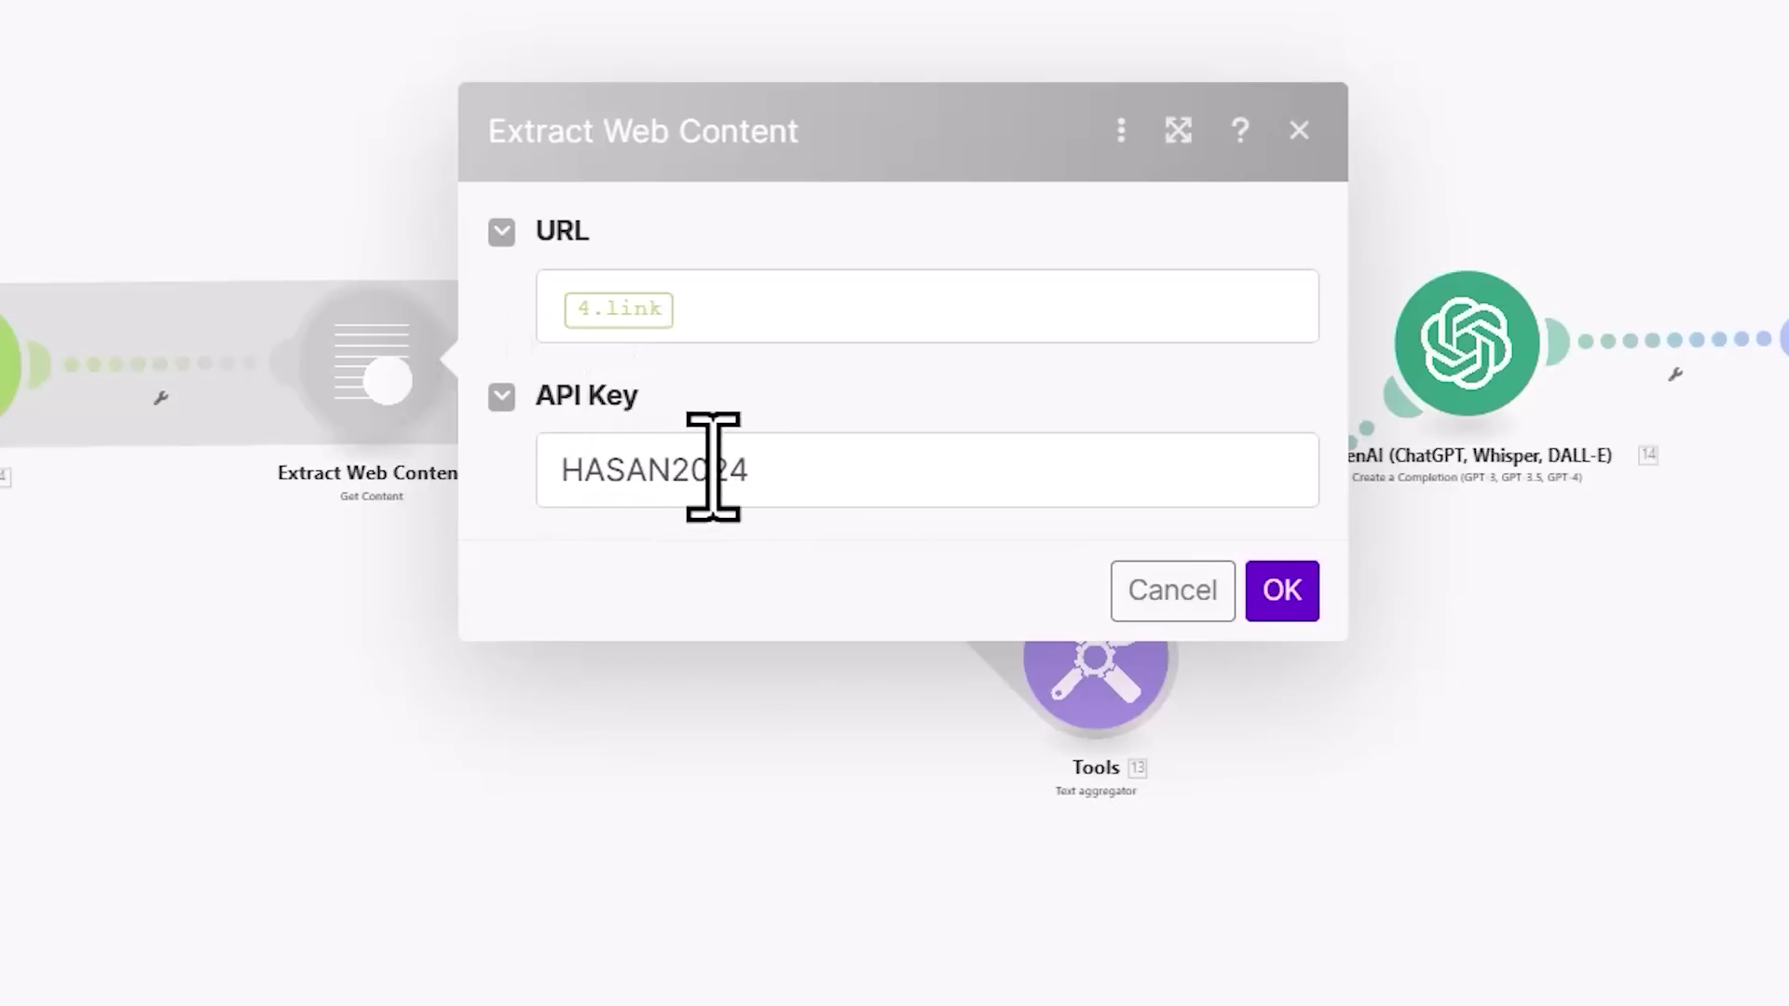
pyautogui.click(786, 467)
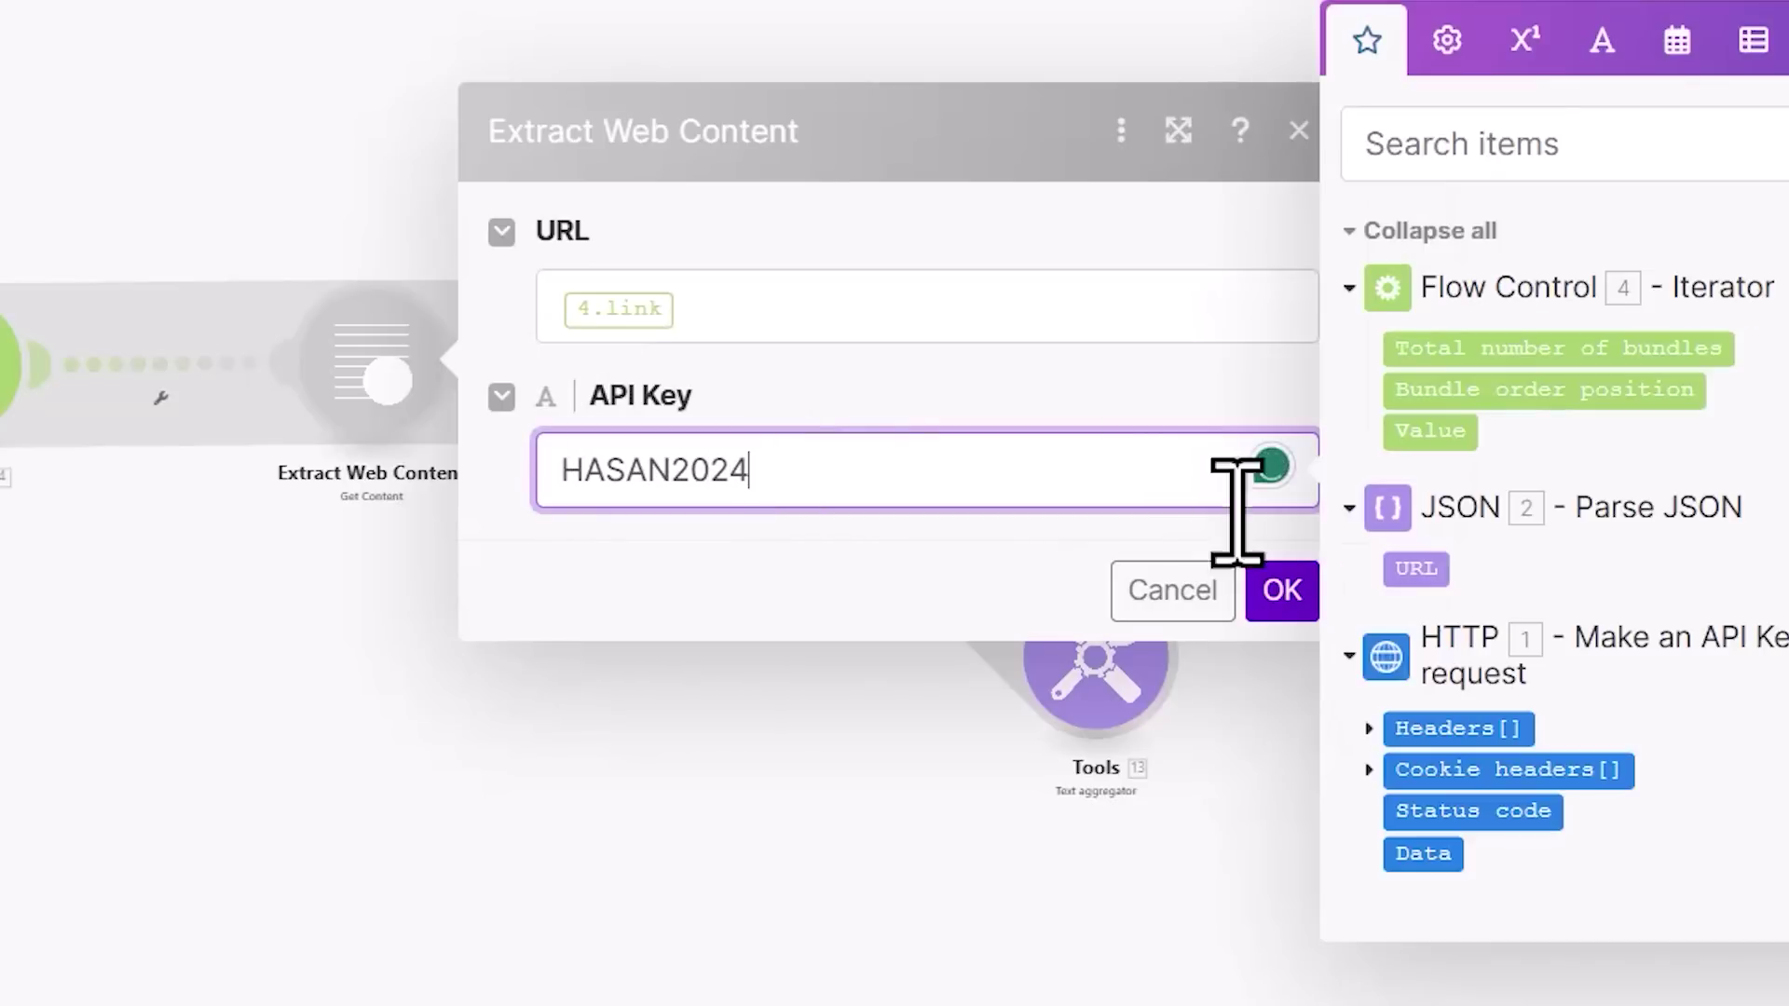
pyautogui.click(1280, 591)
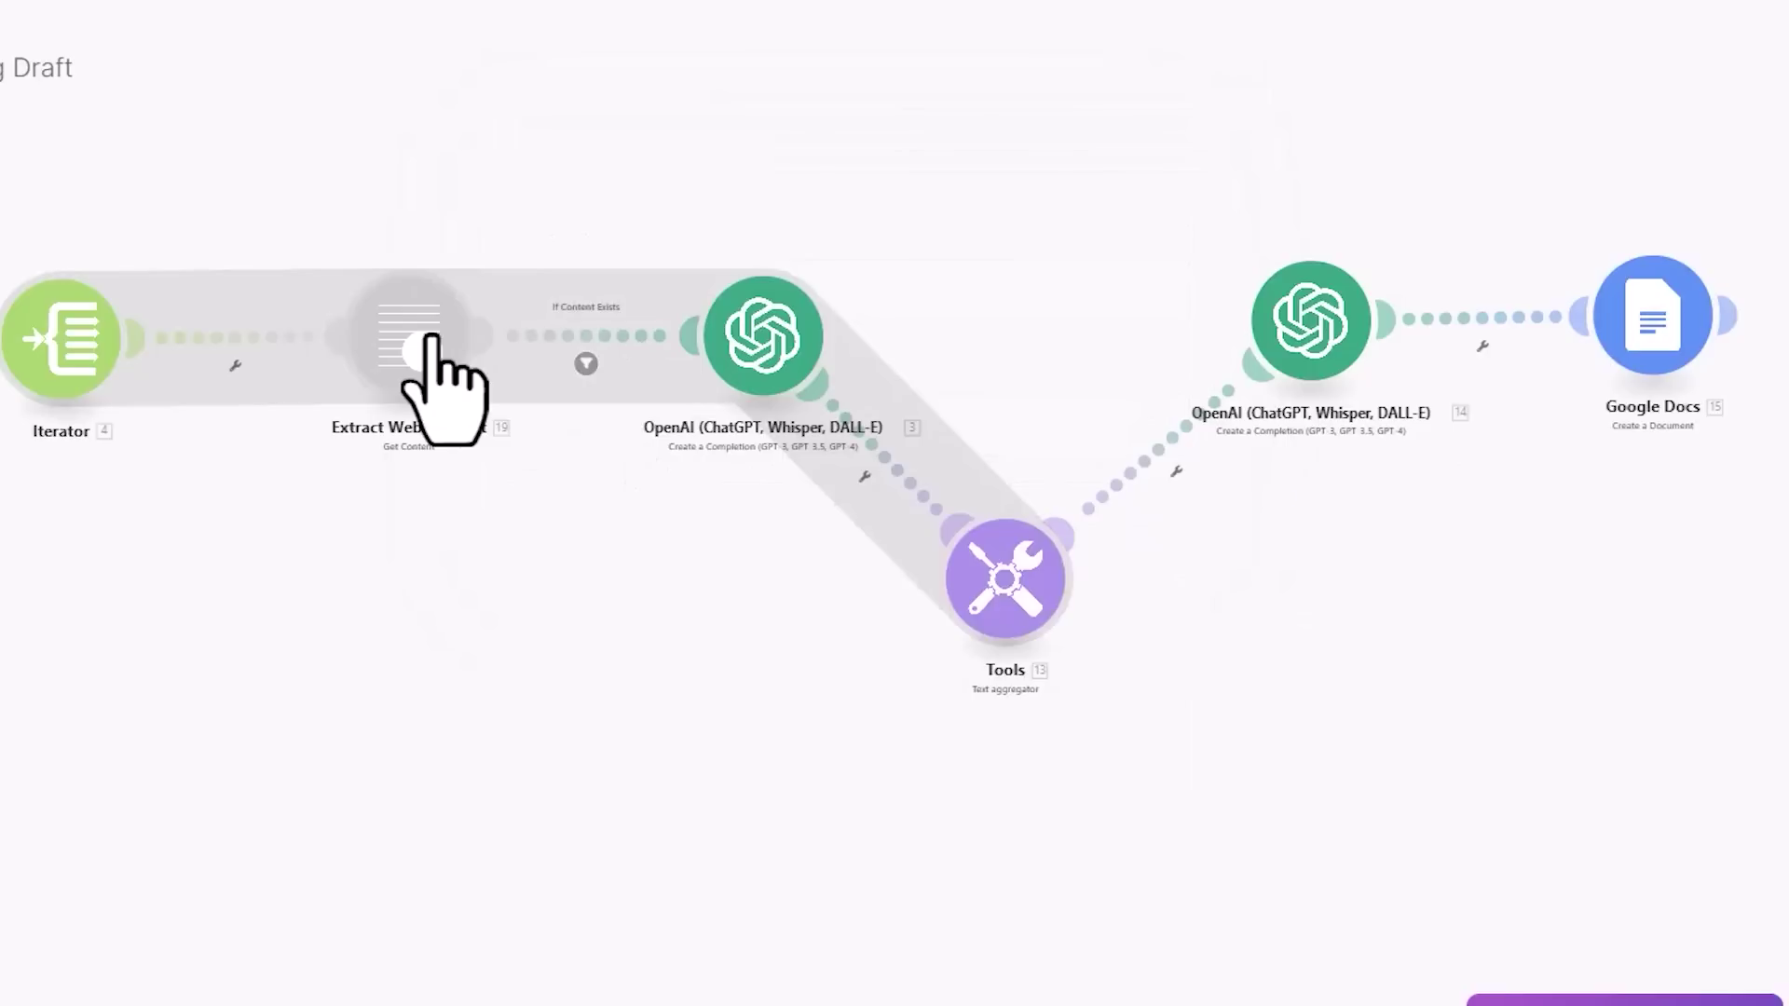
# Start a new connection in the first OpenAI module and look up the API keys in the OpenAI account.
pyautogui.click(766, 351)
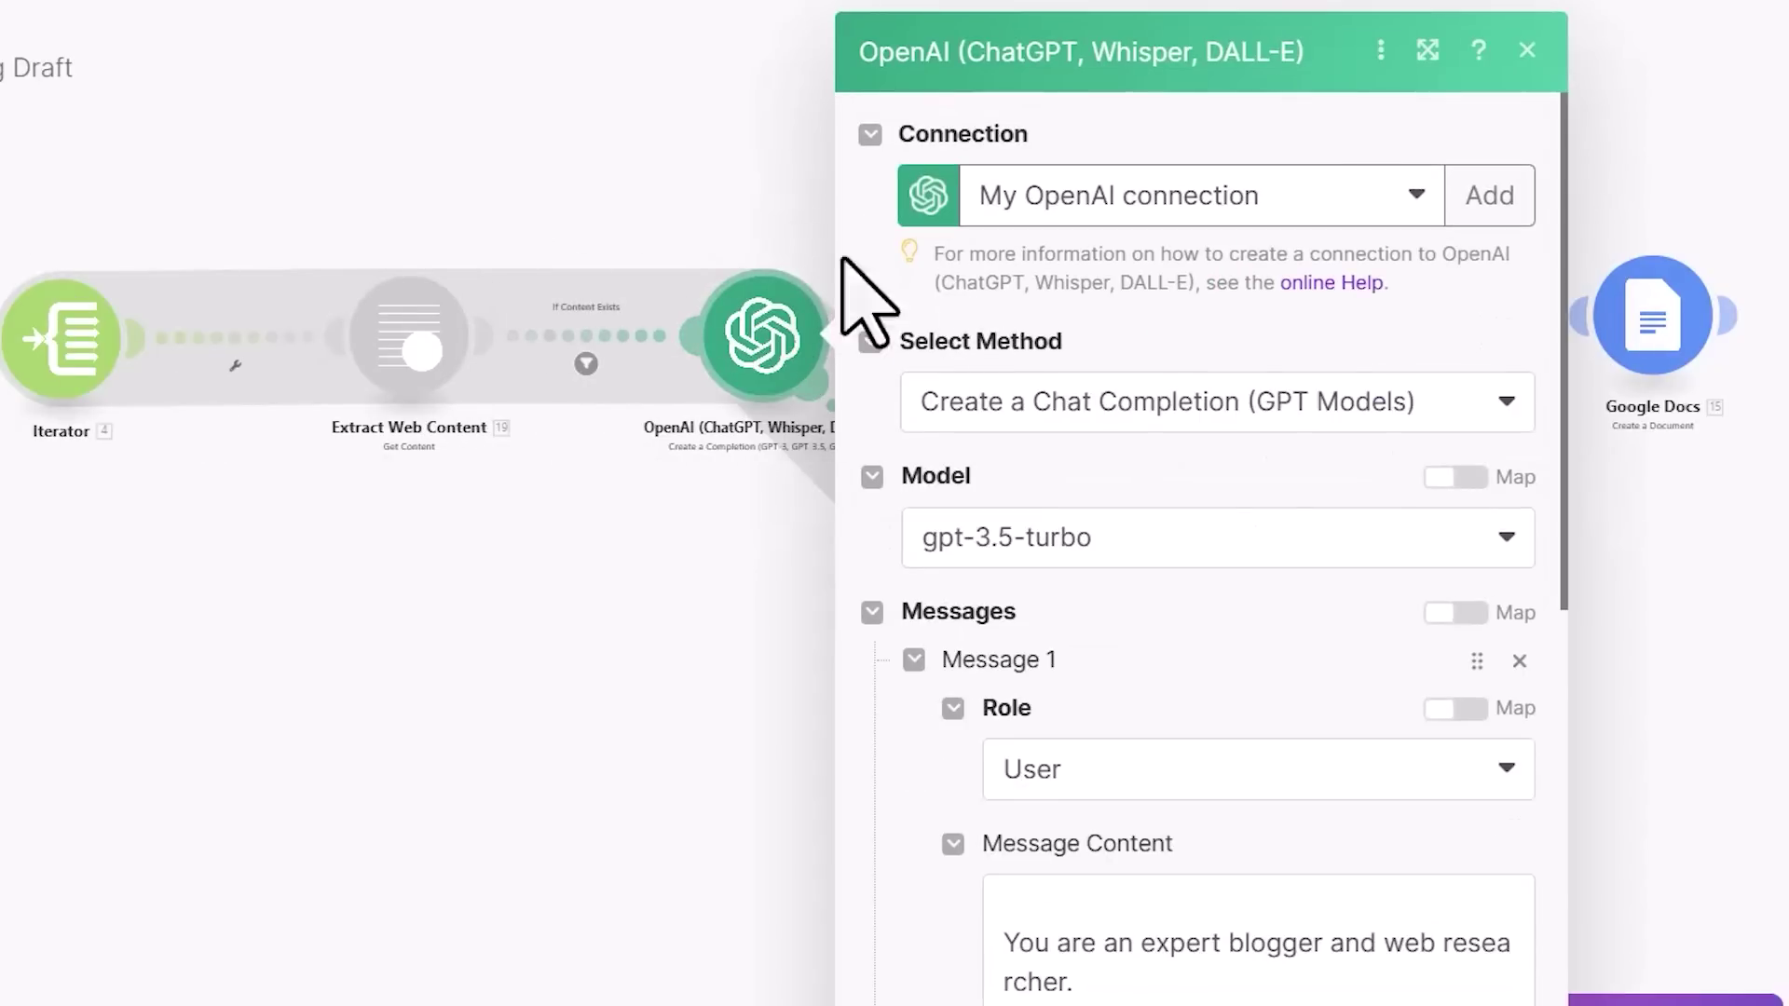
pyautogui.click(1492, 219)
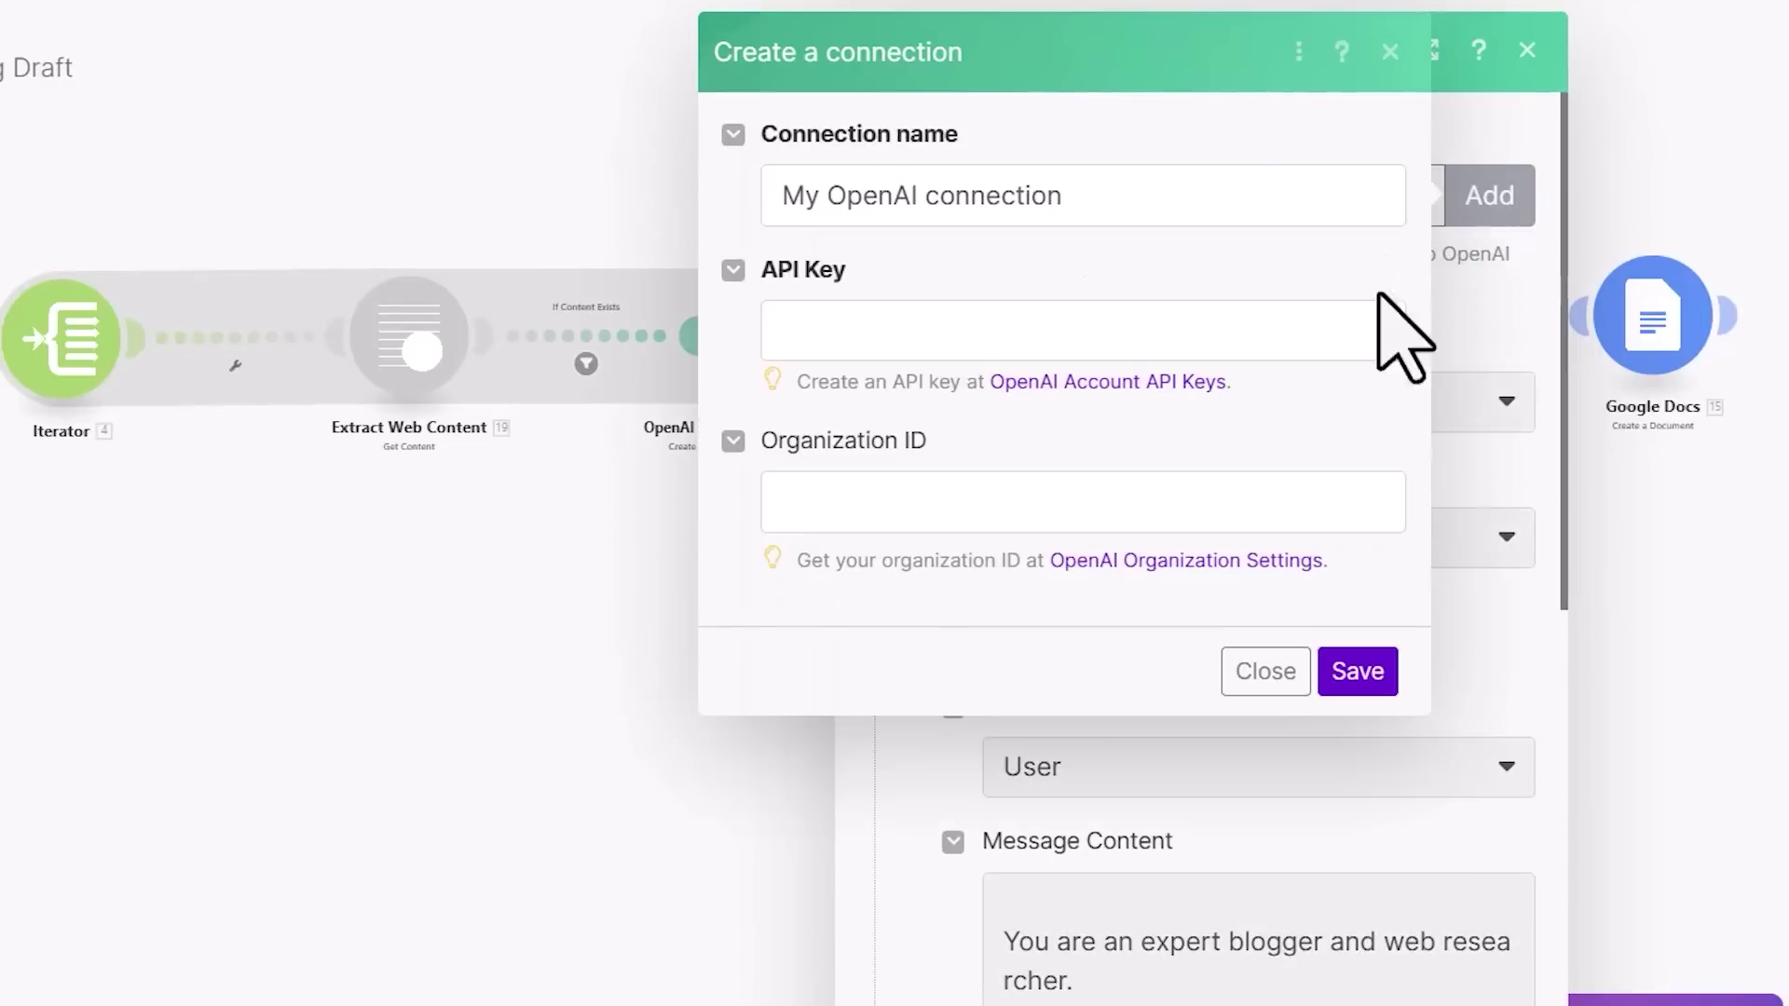
pyautogui.click(808, 336)
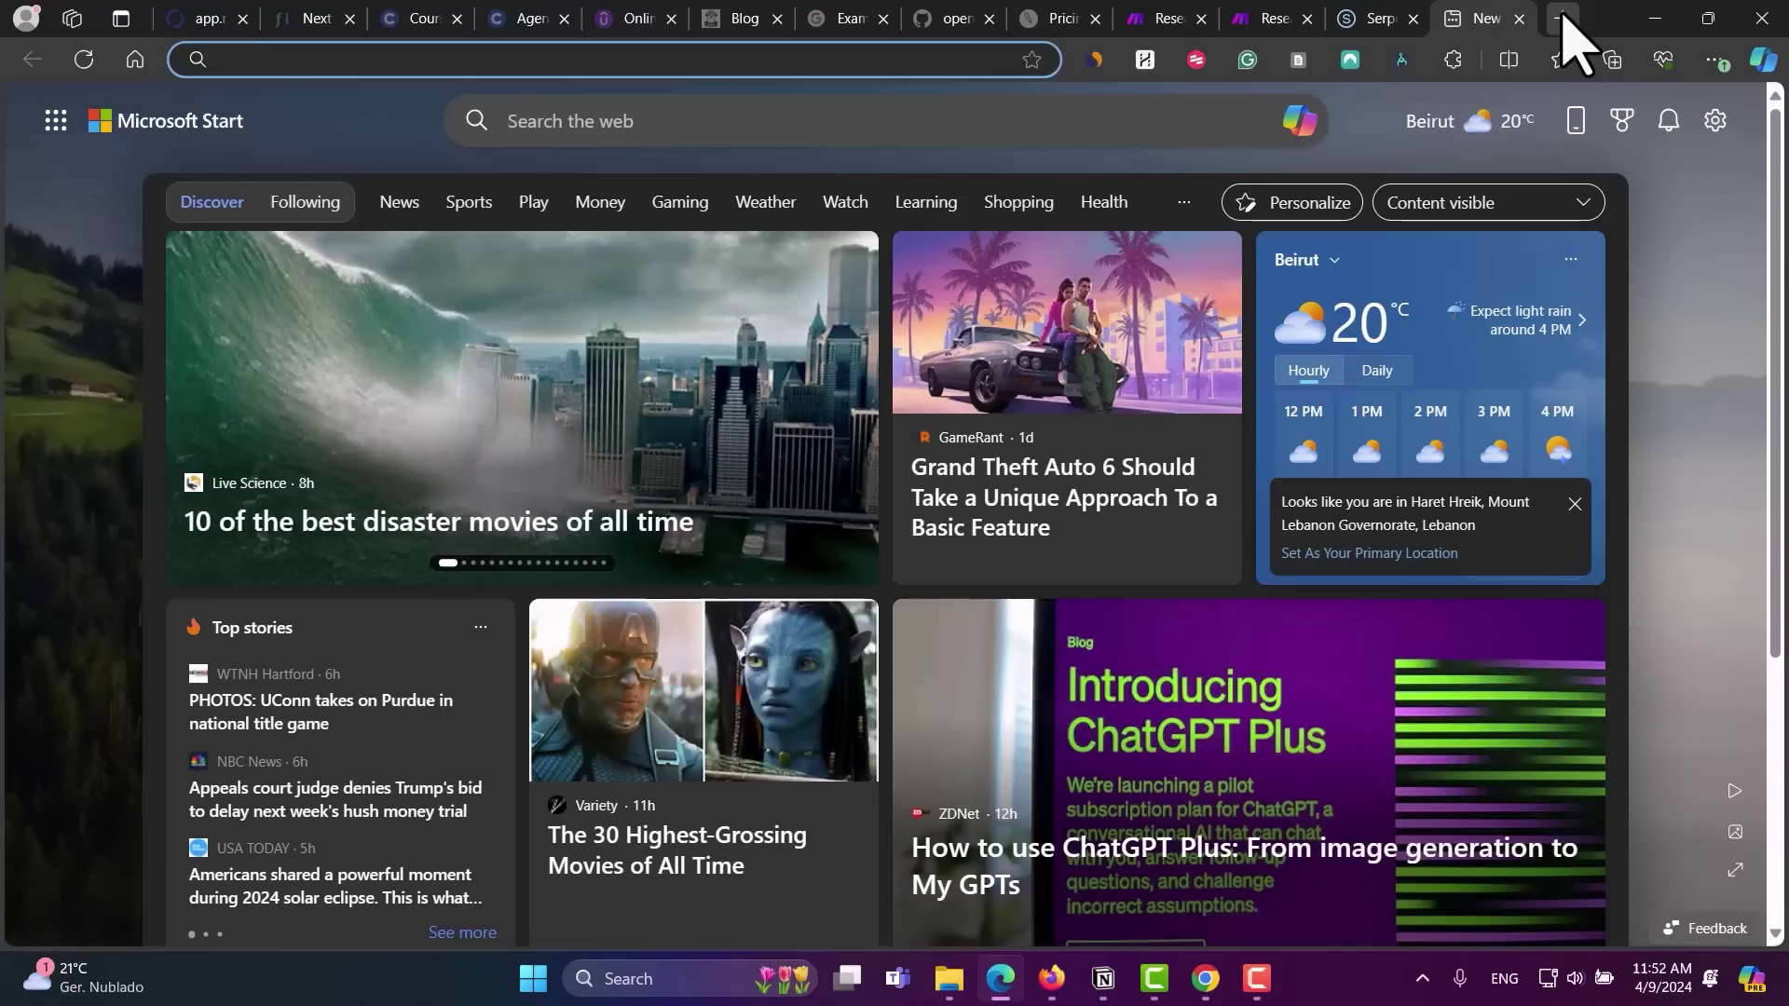
pyautogui.write('openai.com')
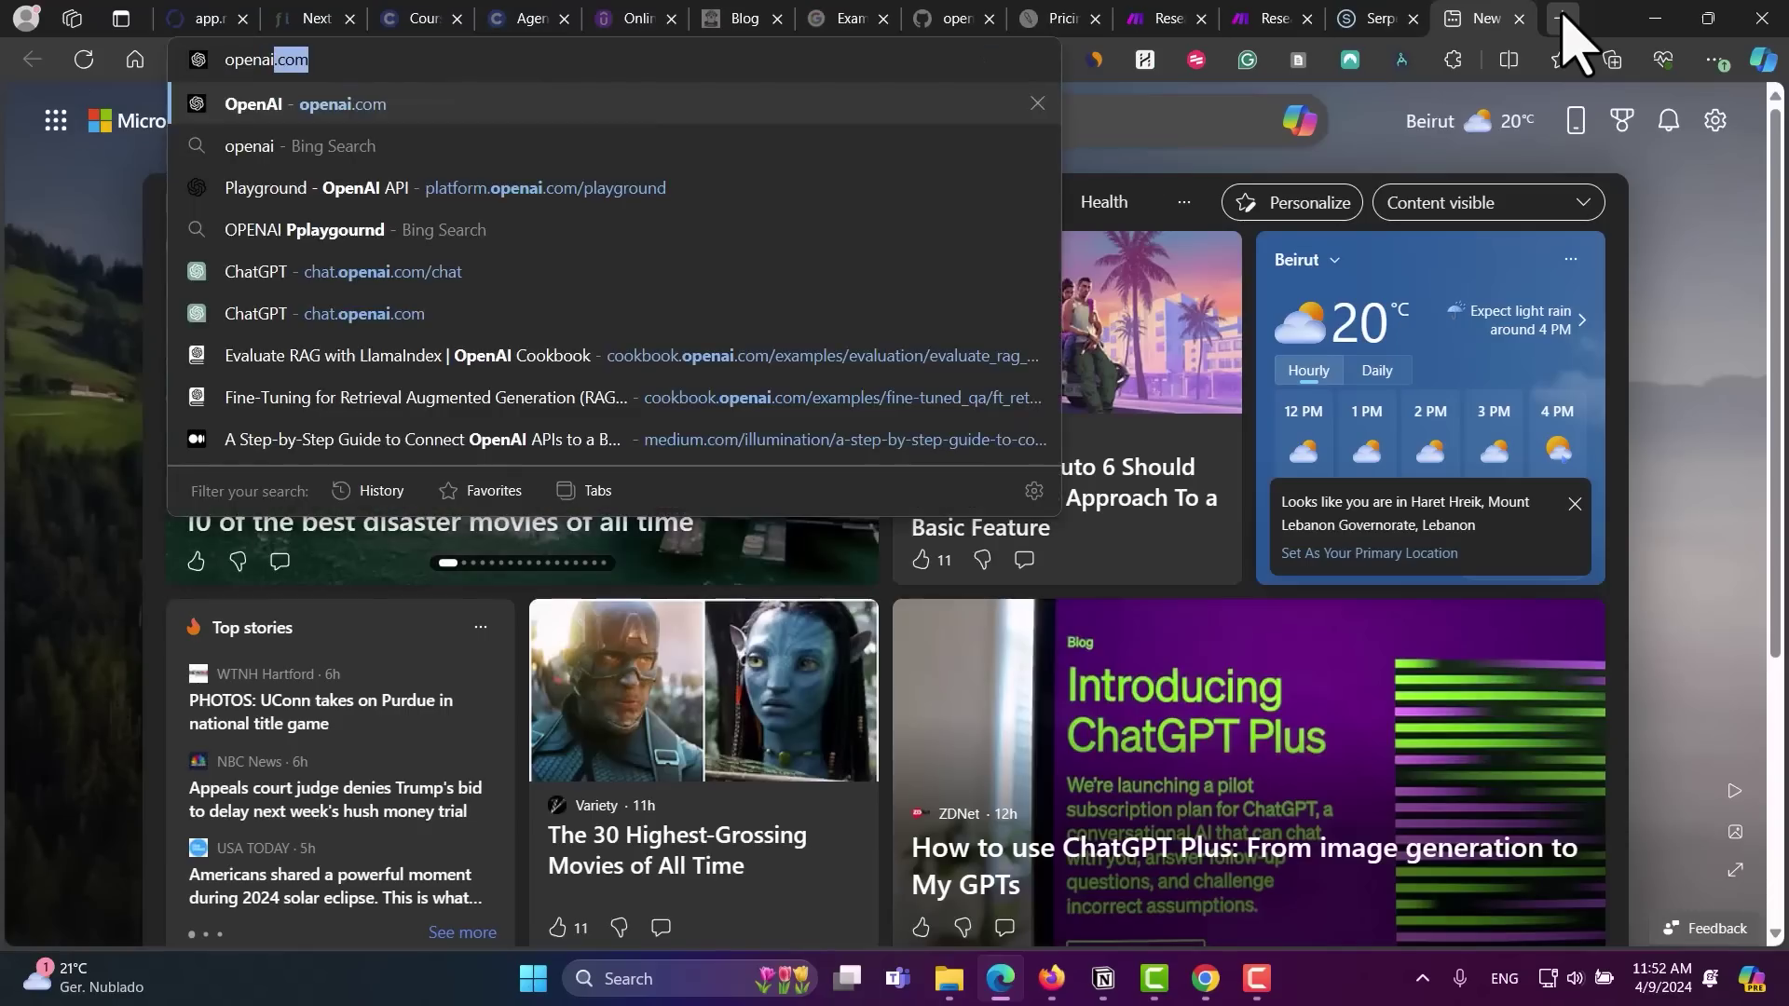
pyautogui.press('Return')
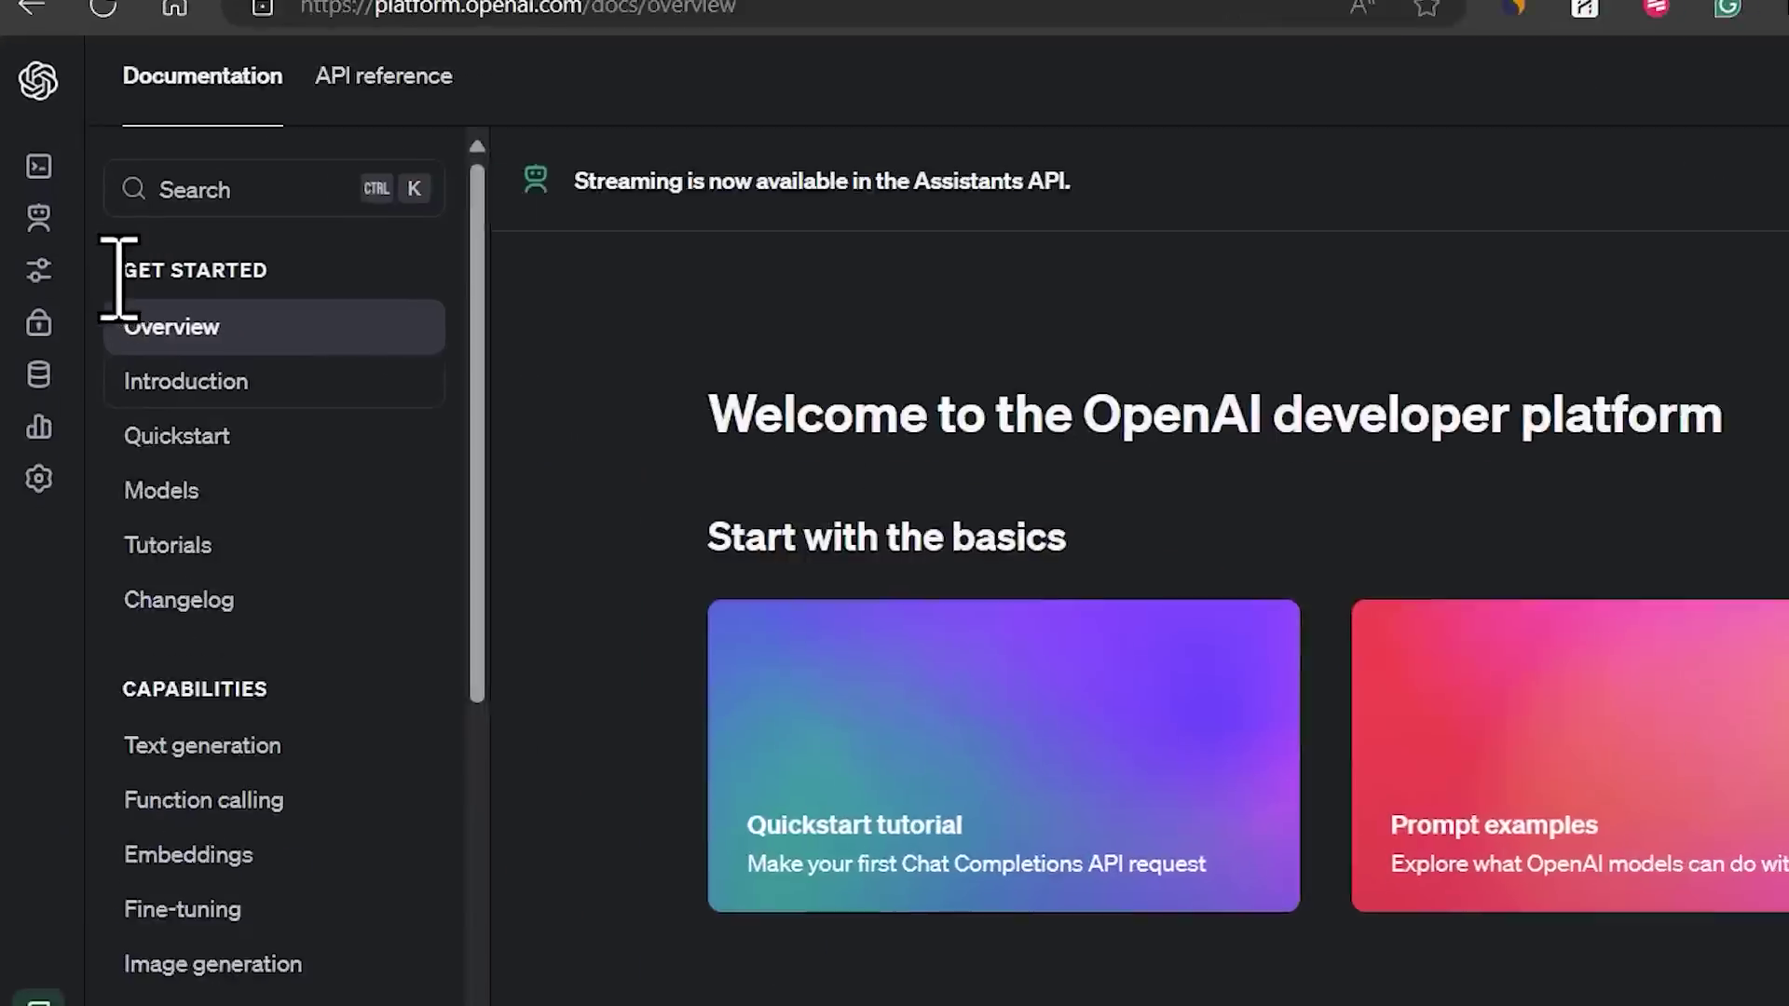
pyautogui.moveTo(50, 259)
pyautogui.click(76, 348)
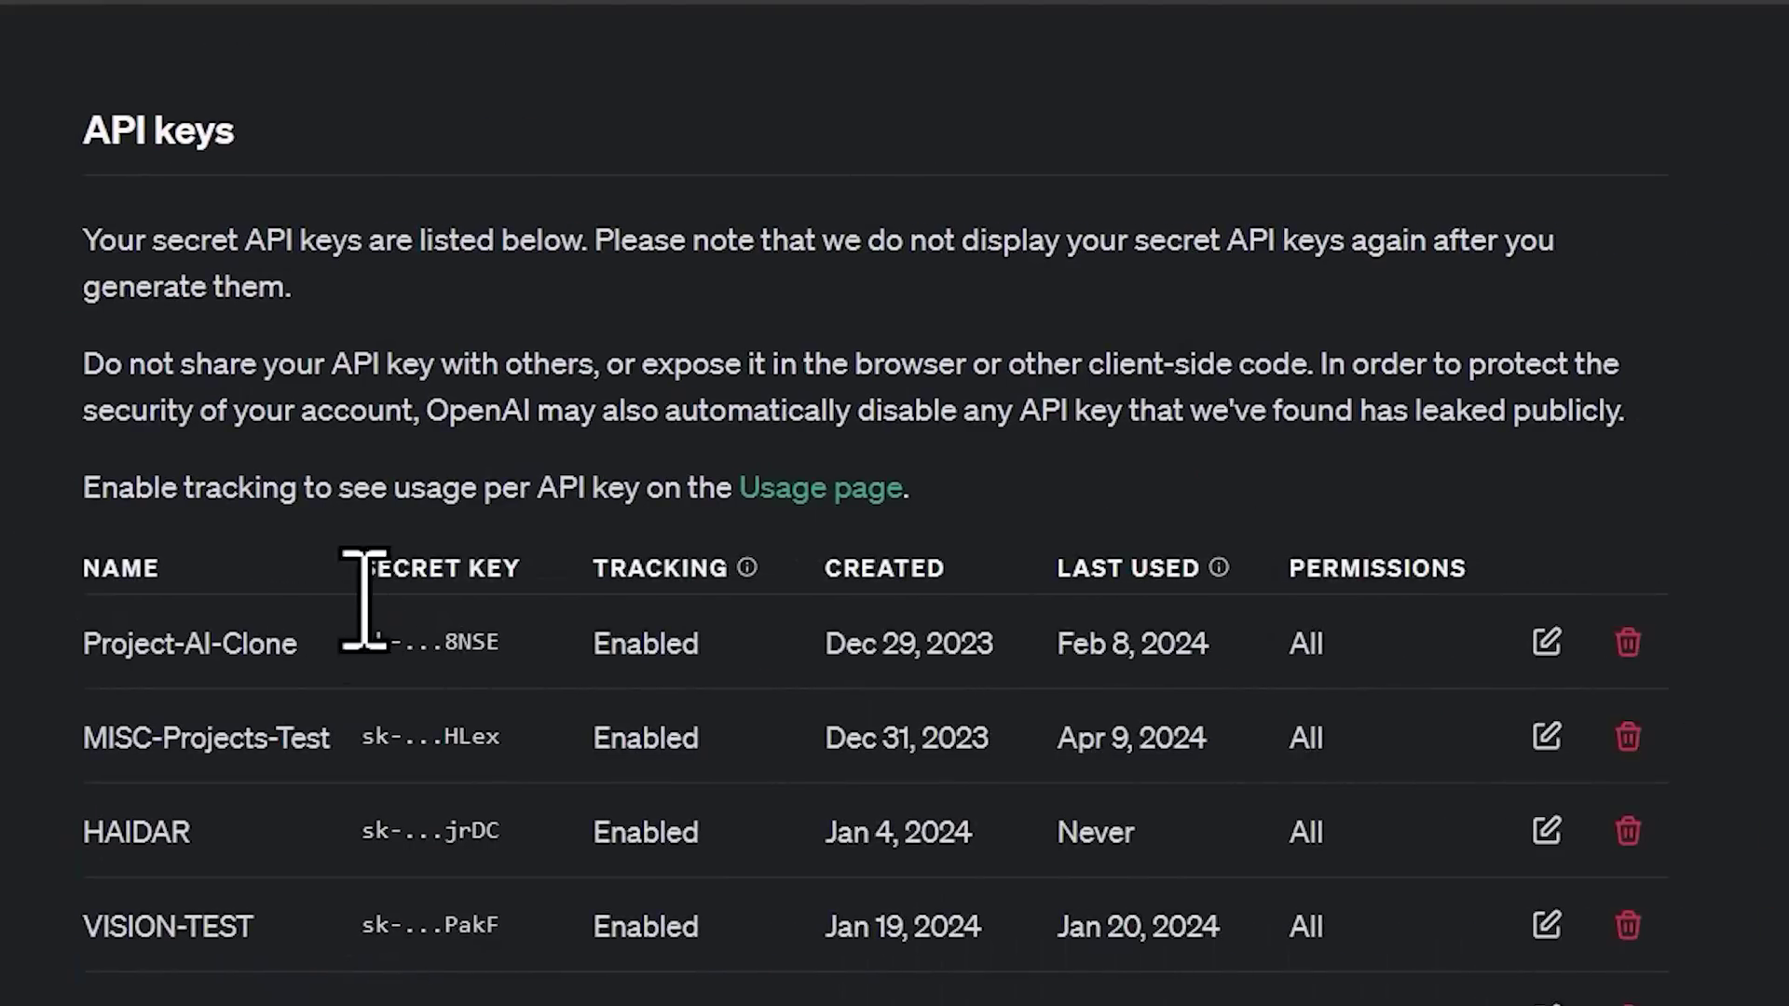
pyautogui.scroll(-5, 363, 597)
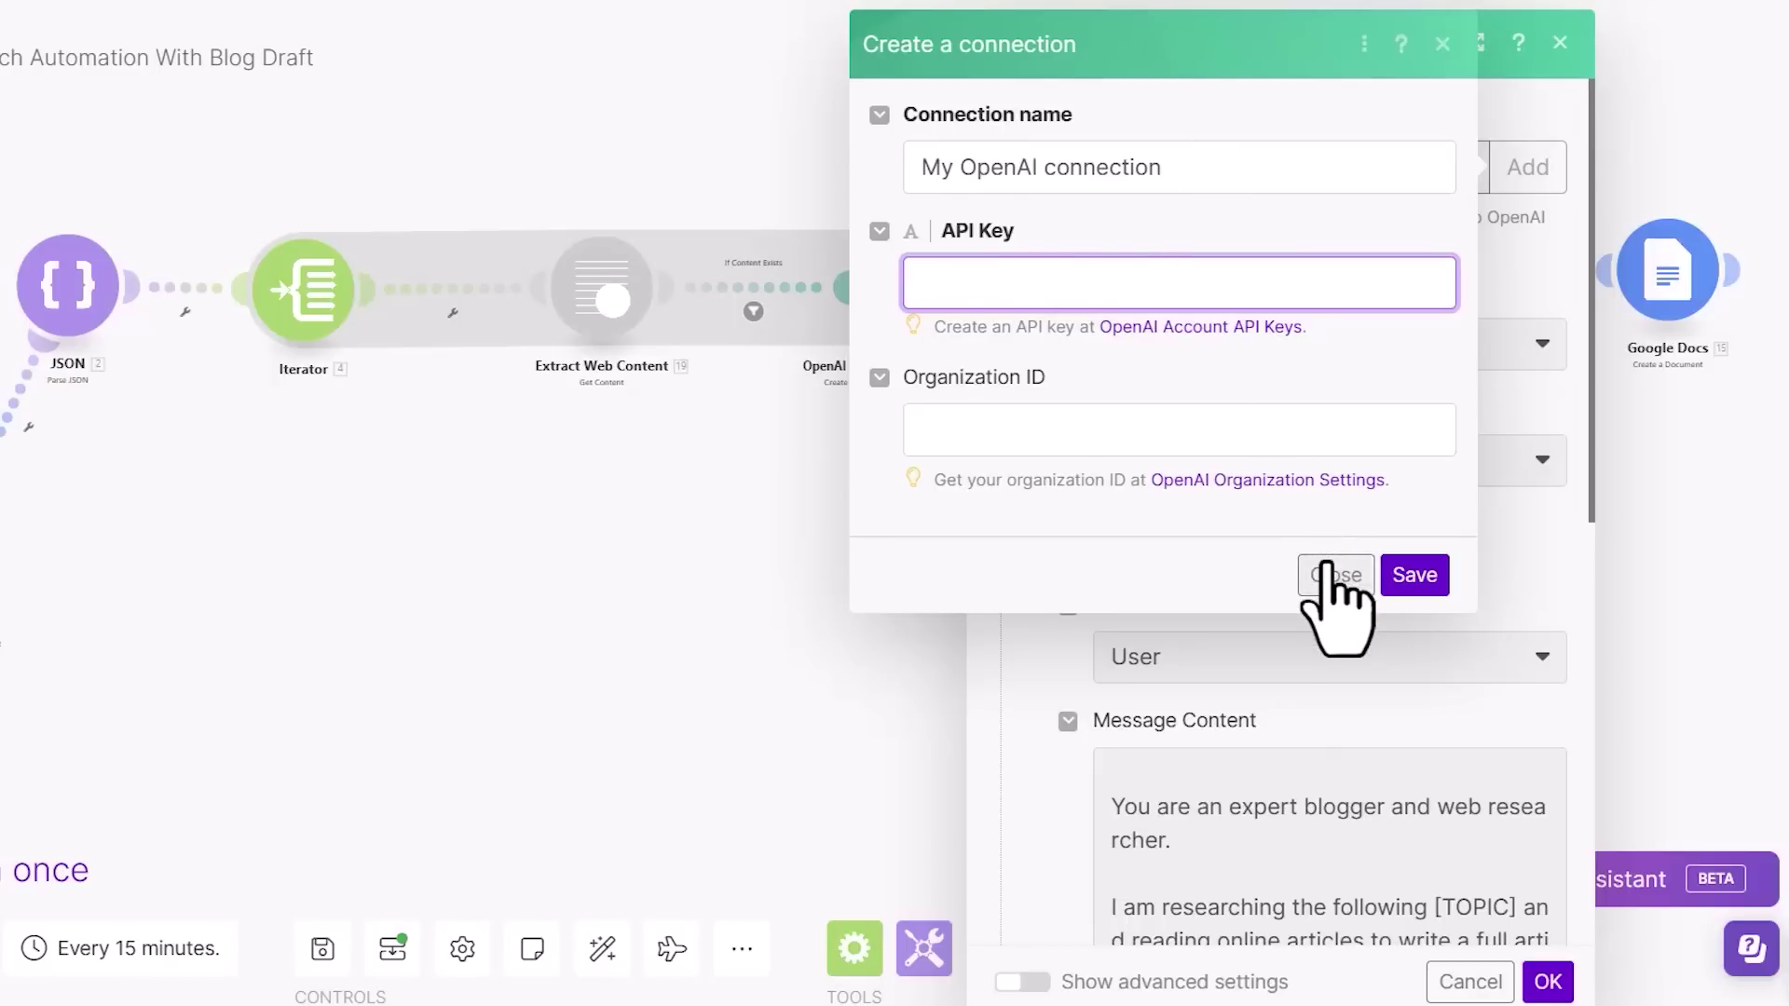
# Dismiss the new OpenAI connection, review the module's message content prompt and confirm its settings.
pyautogui.click(1332, 574)
pyautogui.scroll(-5, 1377, 531)
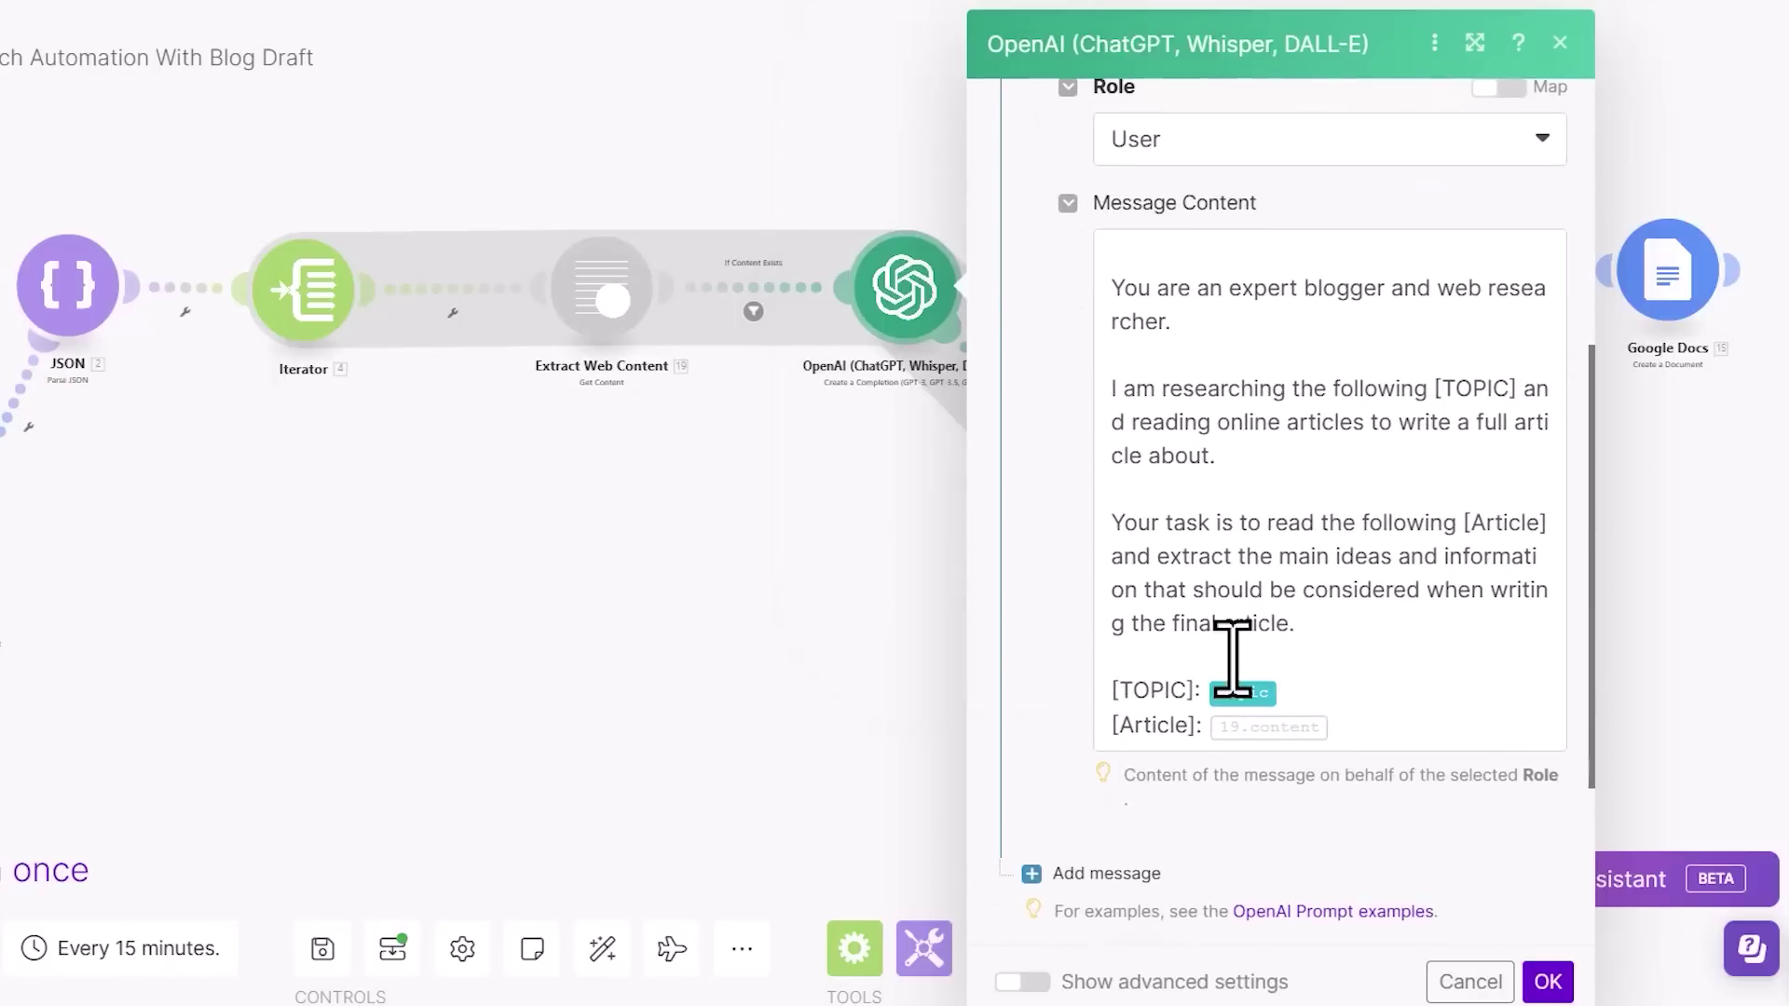
pyautogui.click(1548, 982)
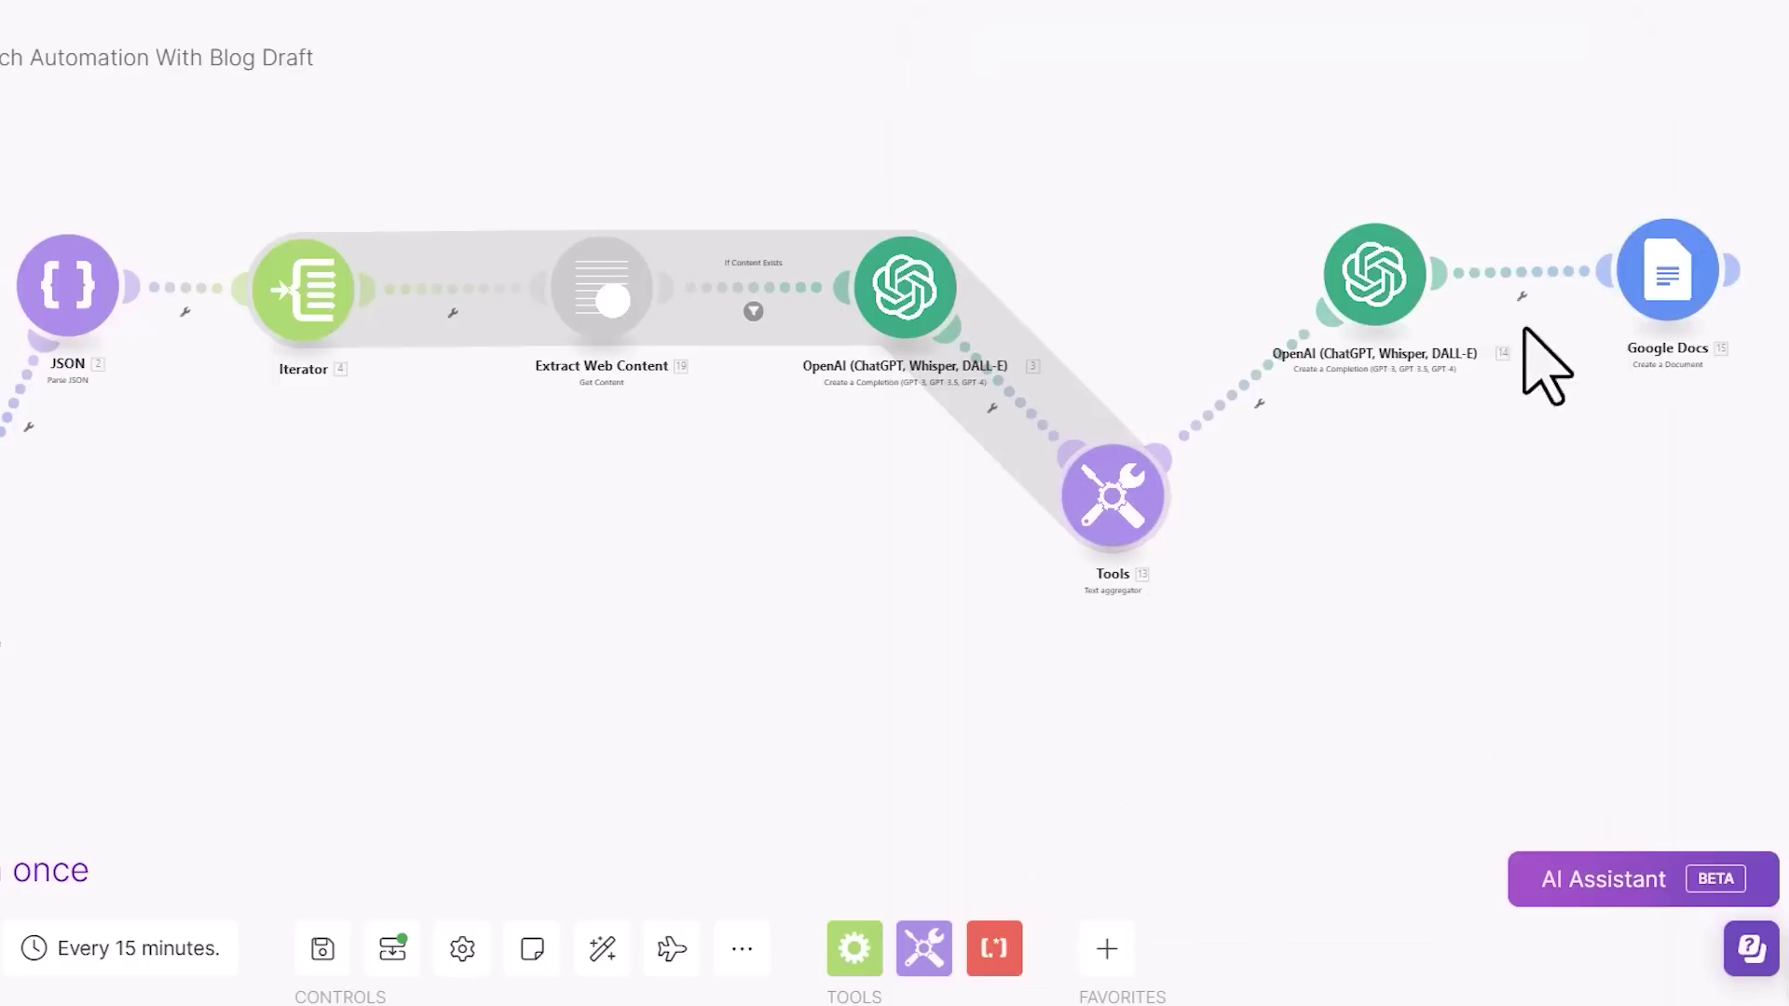
# Check the Google Docs module's settings and its sign-in option for a new Google connection, leaving both without changes.
pyautogui.click(1680, 289)
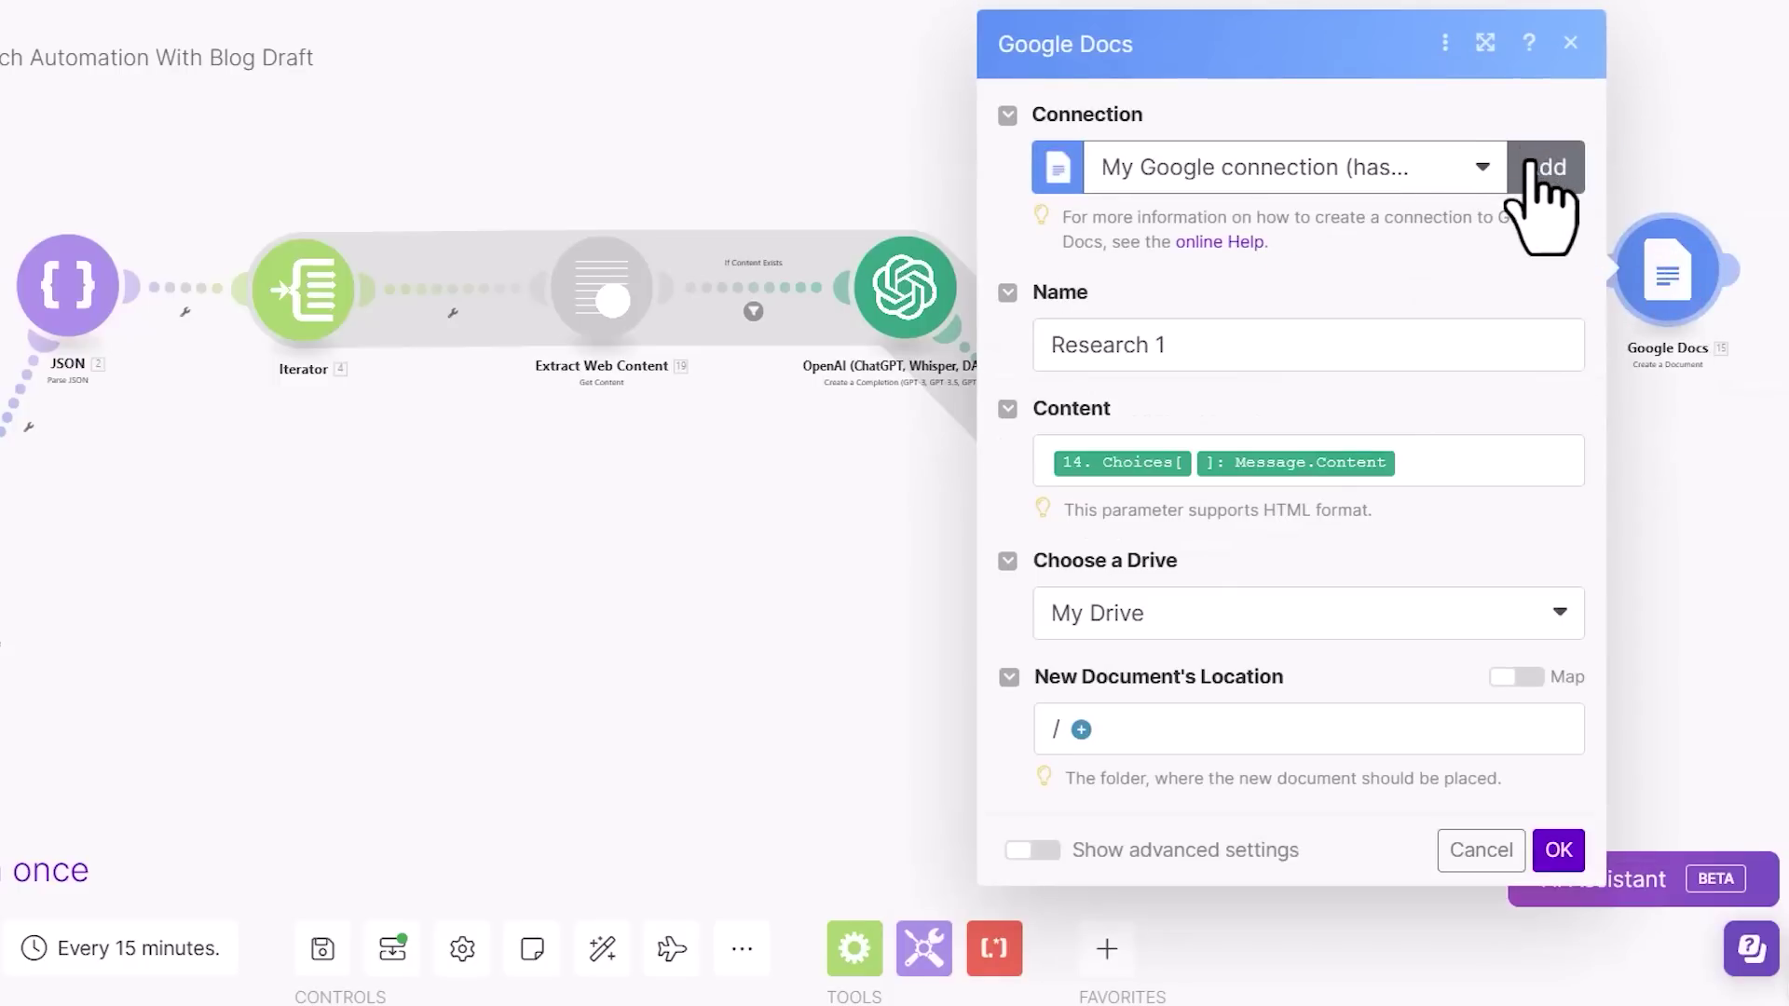
pyautogui.click(1539, 176)
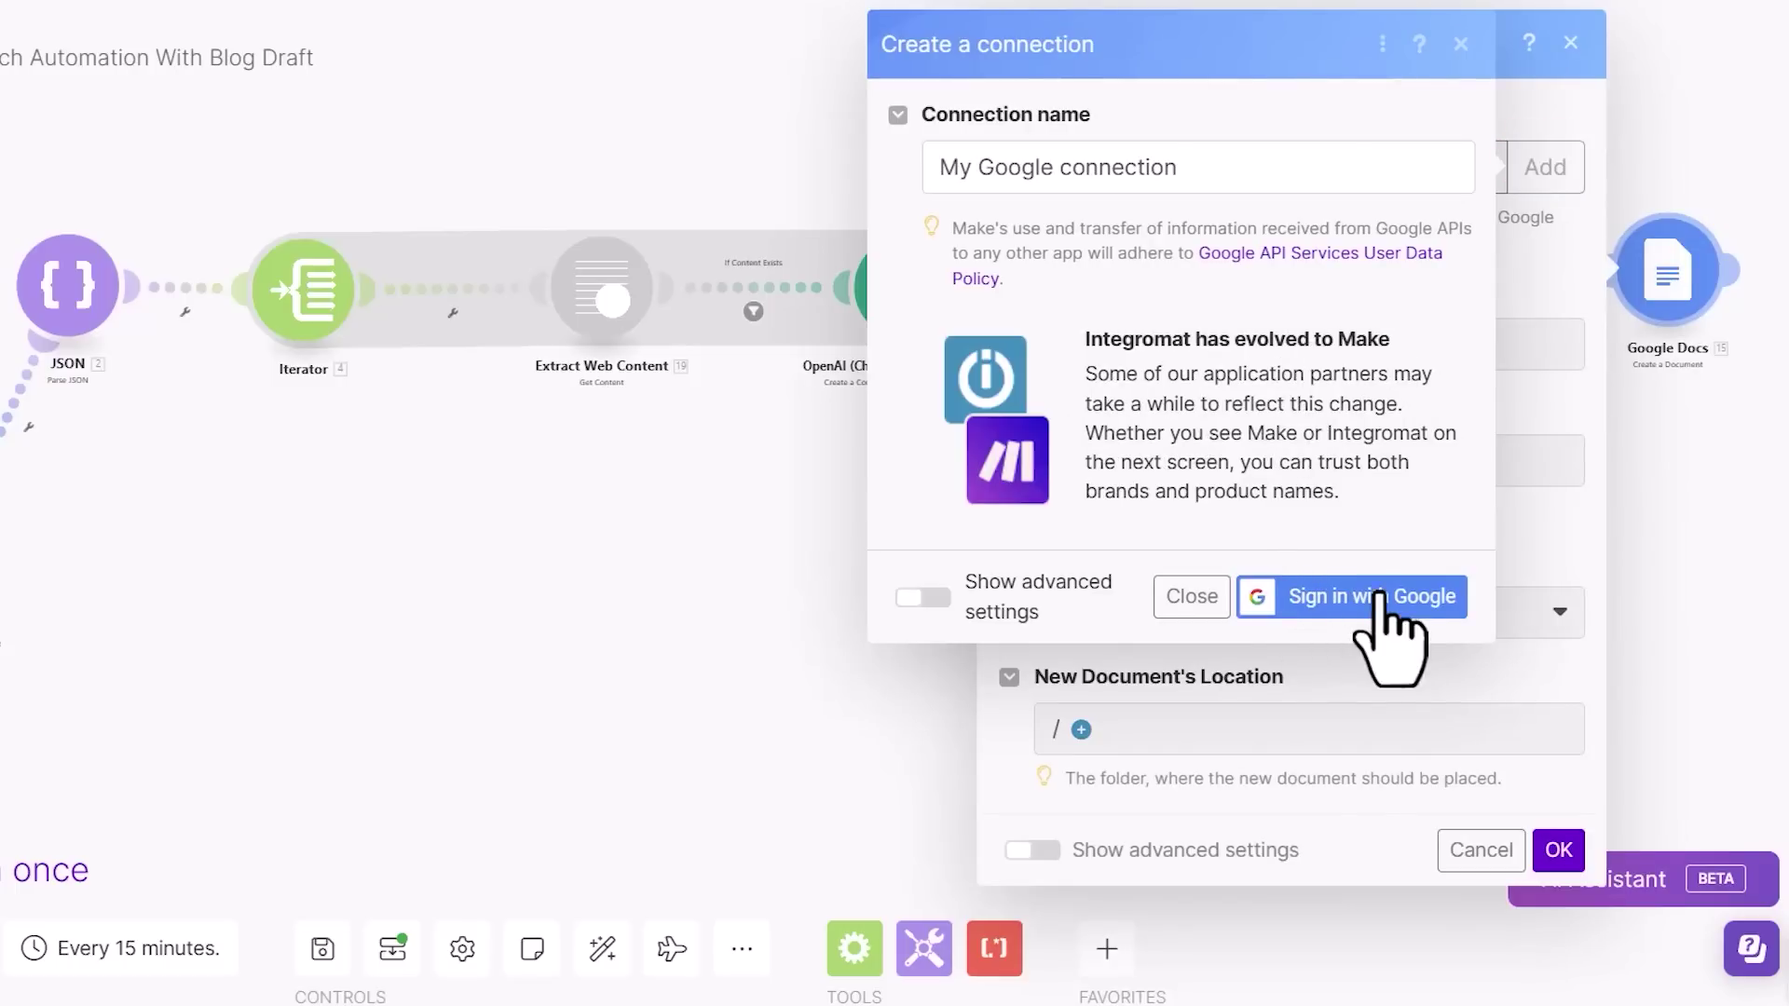
pyautogui.click(1460, 45)
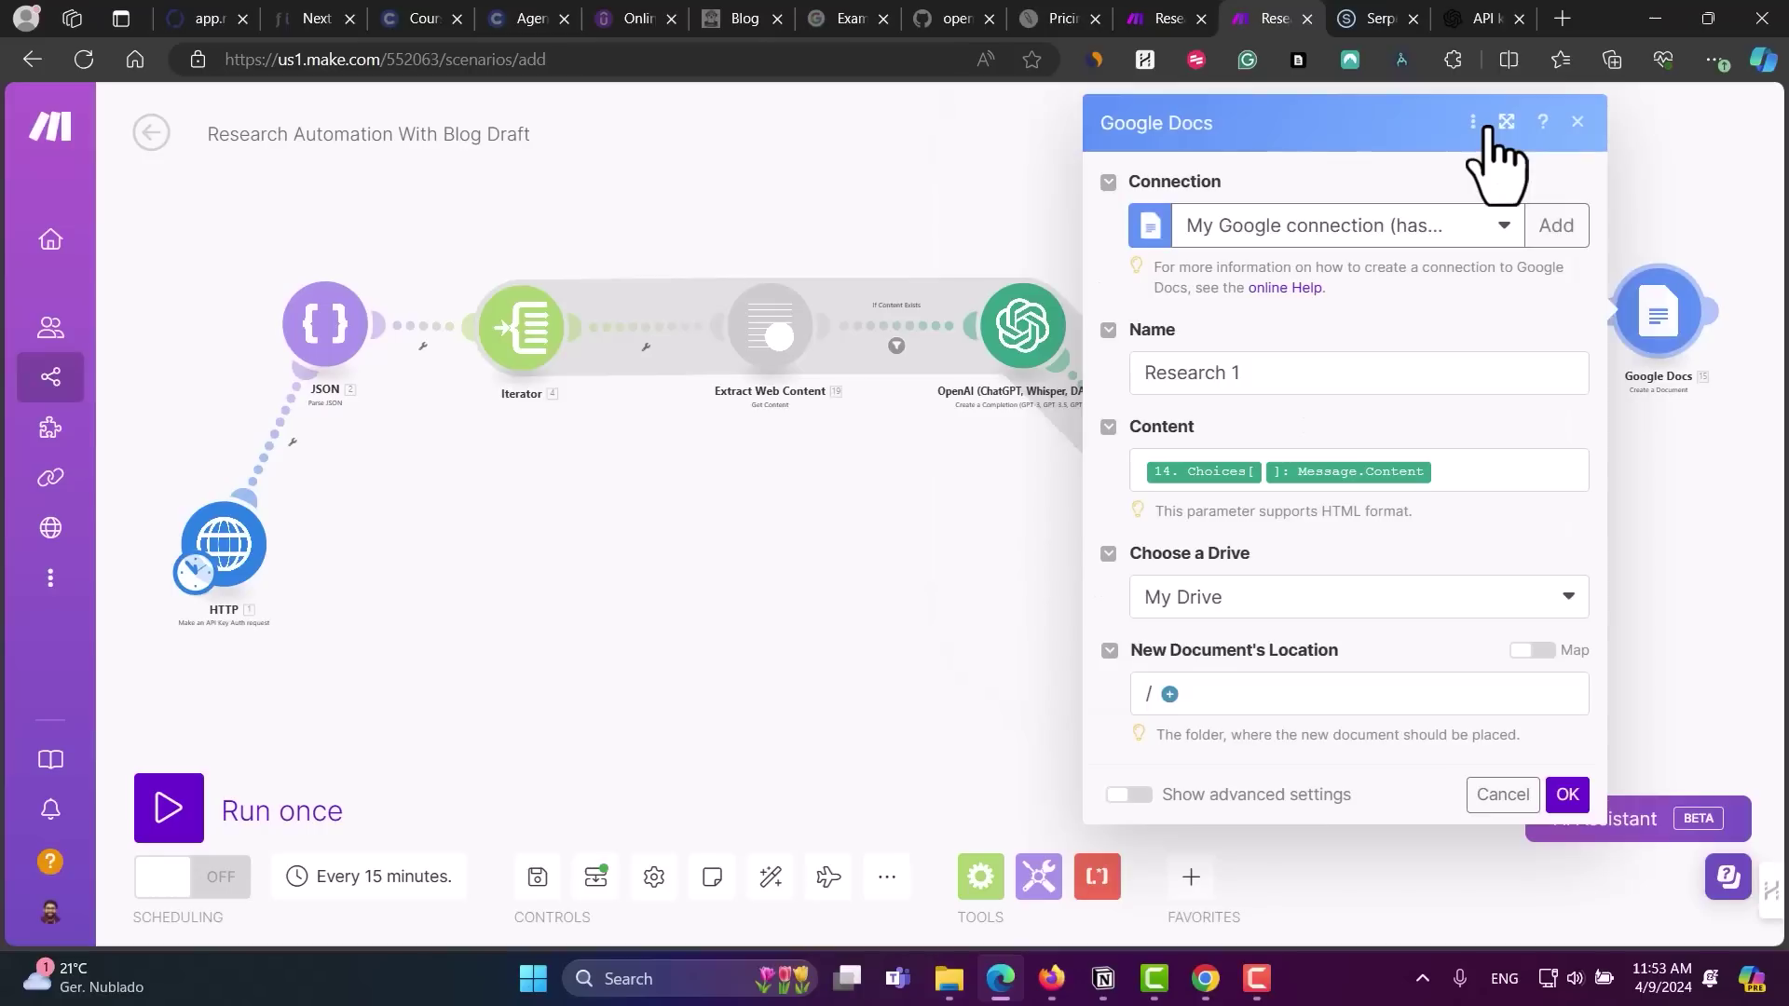
pyautogui.click(1579, 124)
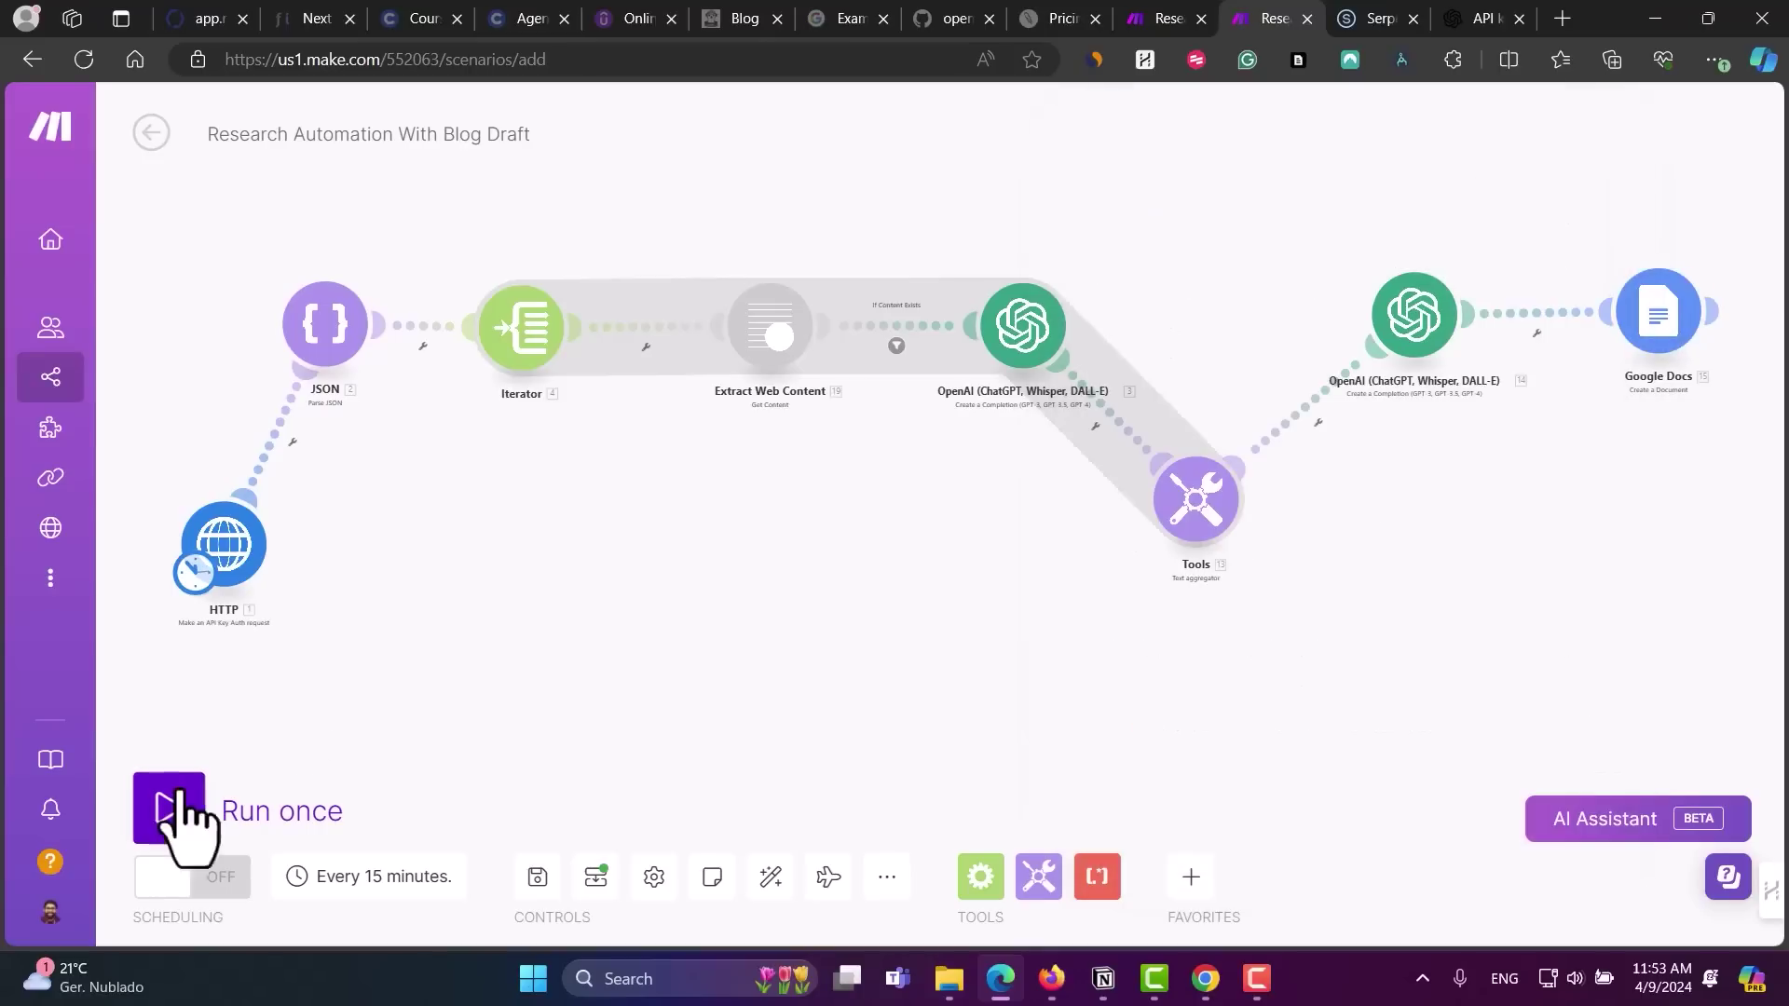
# Check the topic prompt of a single run and the input structure defined for the scenario, cancelling both.
pyautogui.click(171, 807)
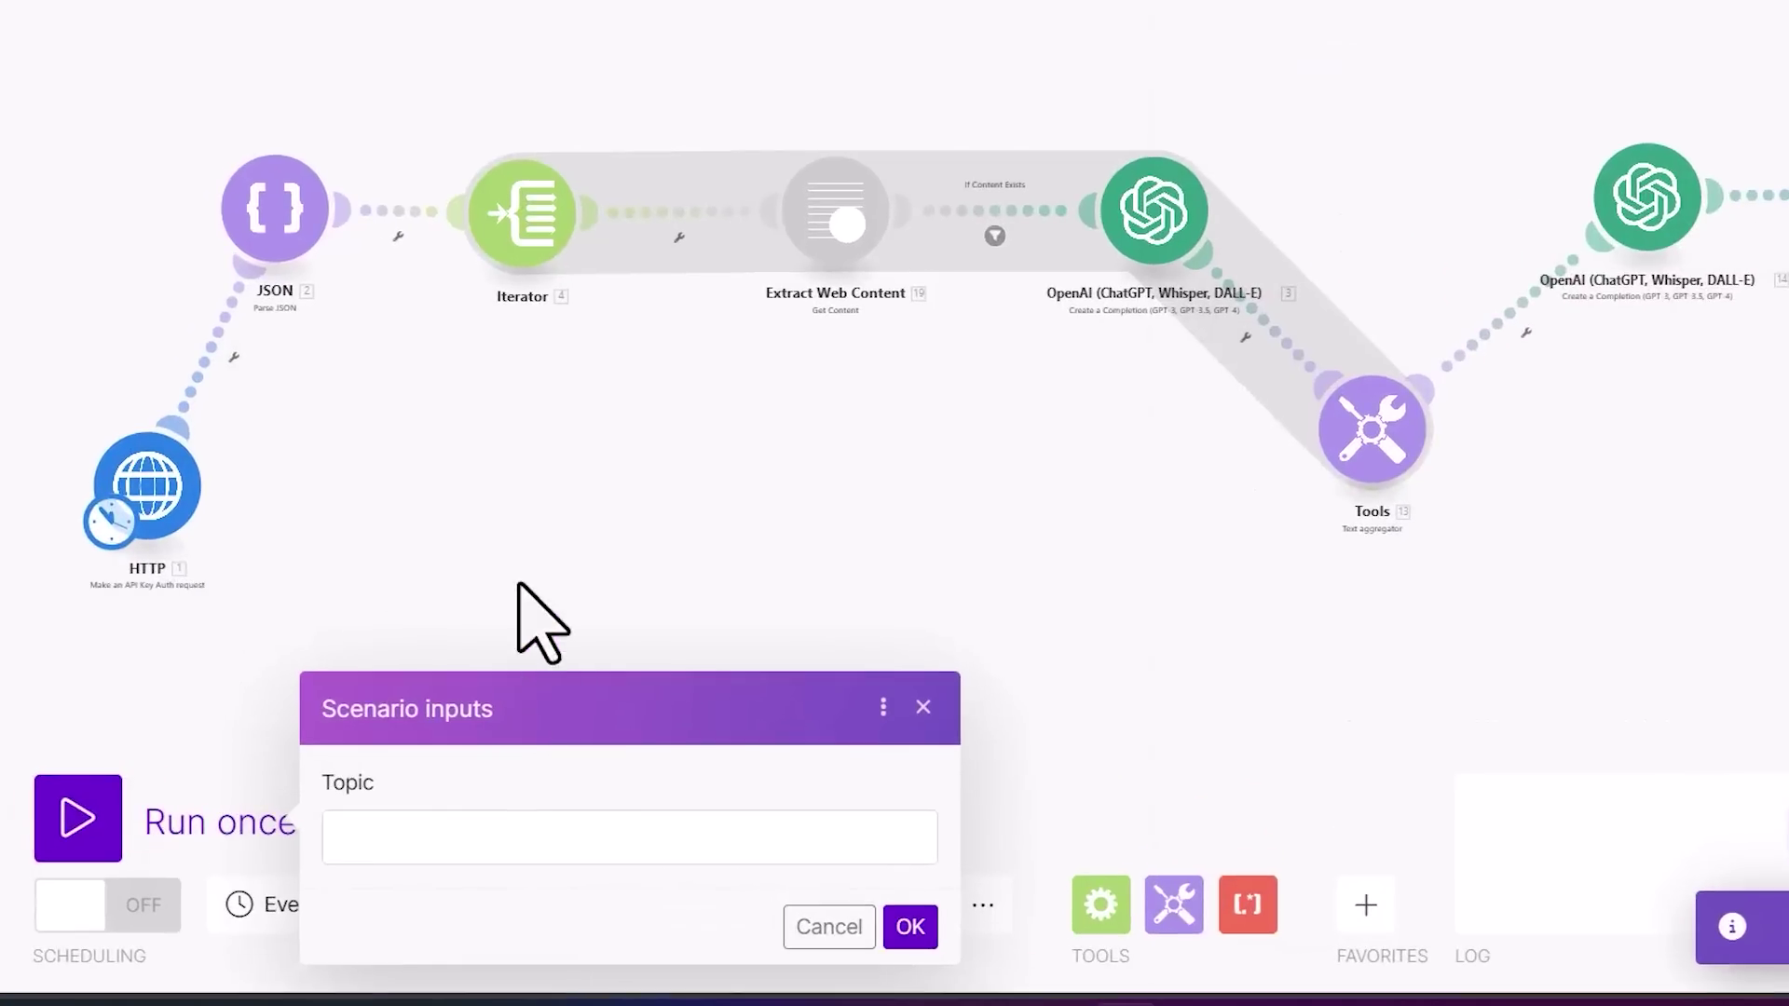
pyautogui.press('Escape')
pyautogui.click(353, 768)
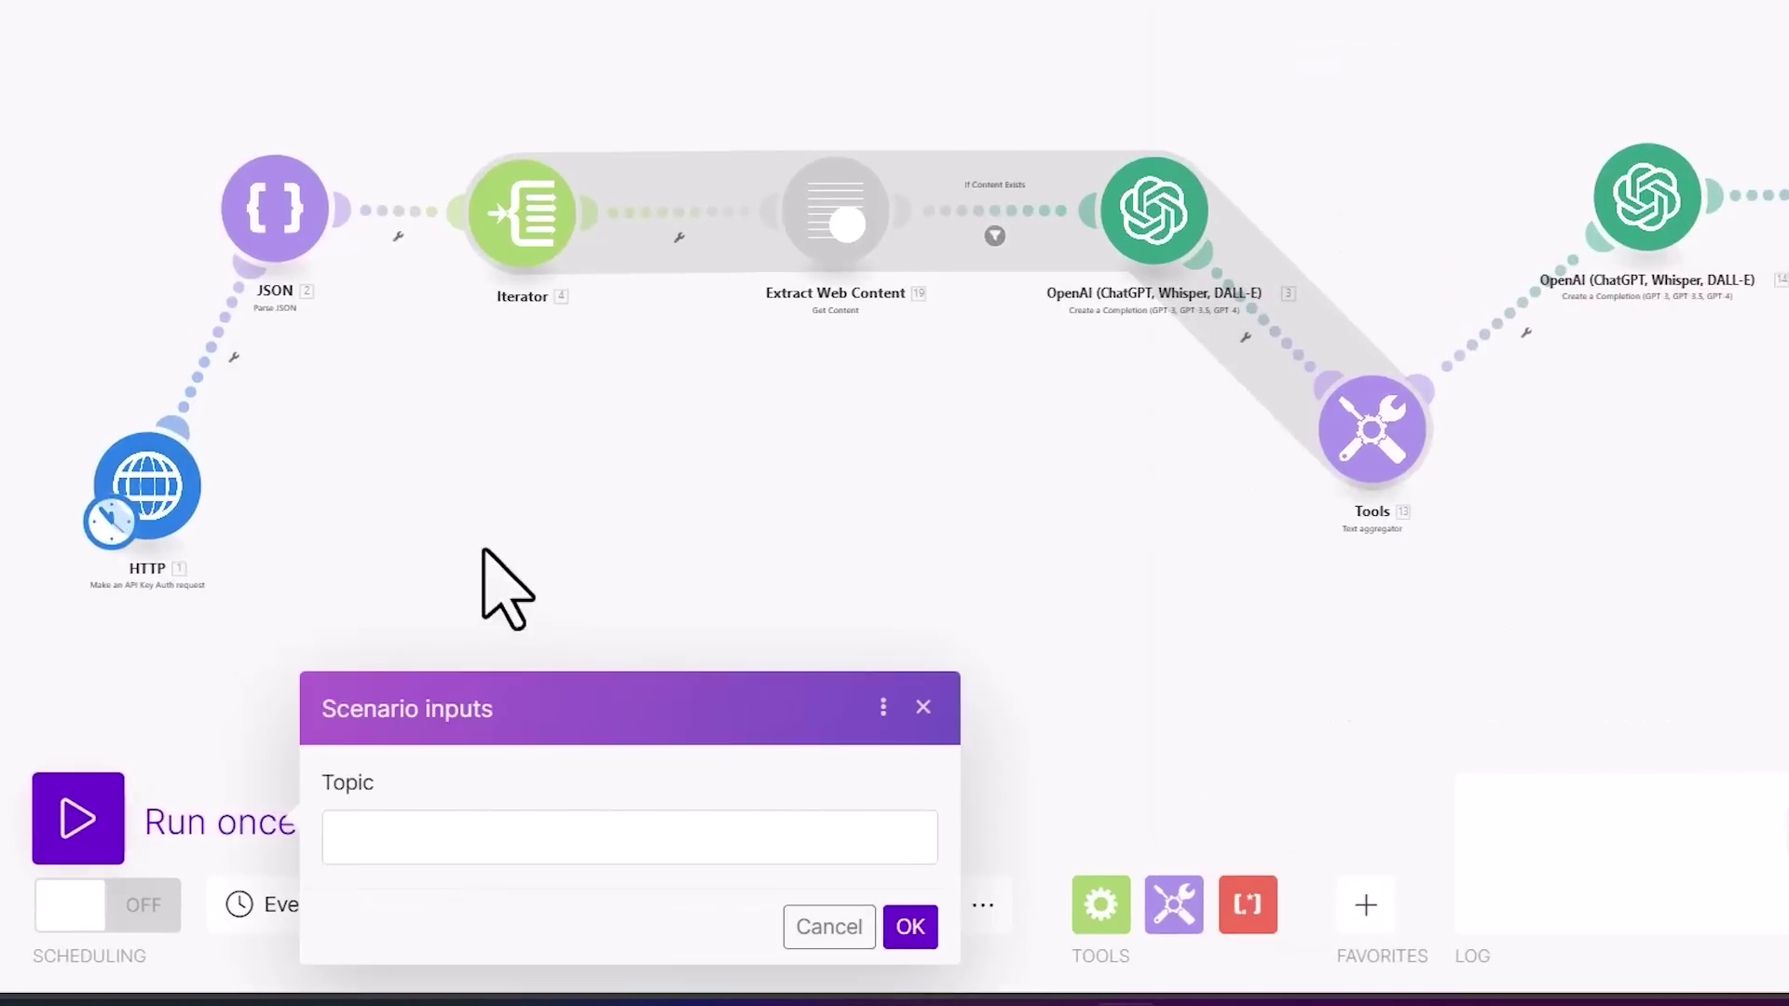
pyautogui.click(451, 519)
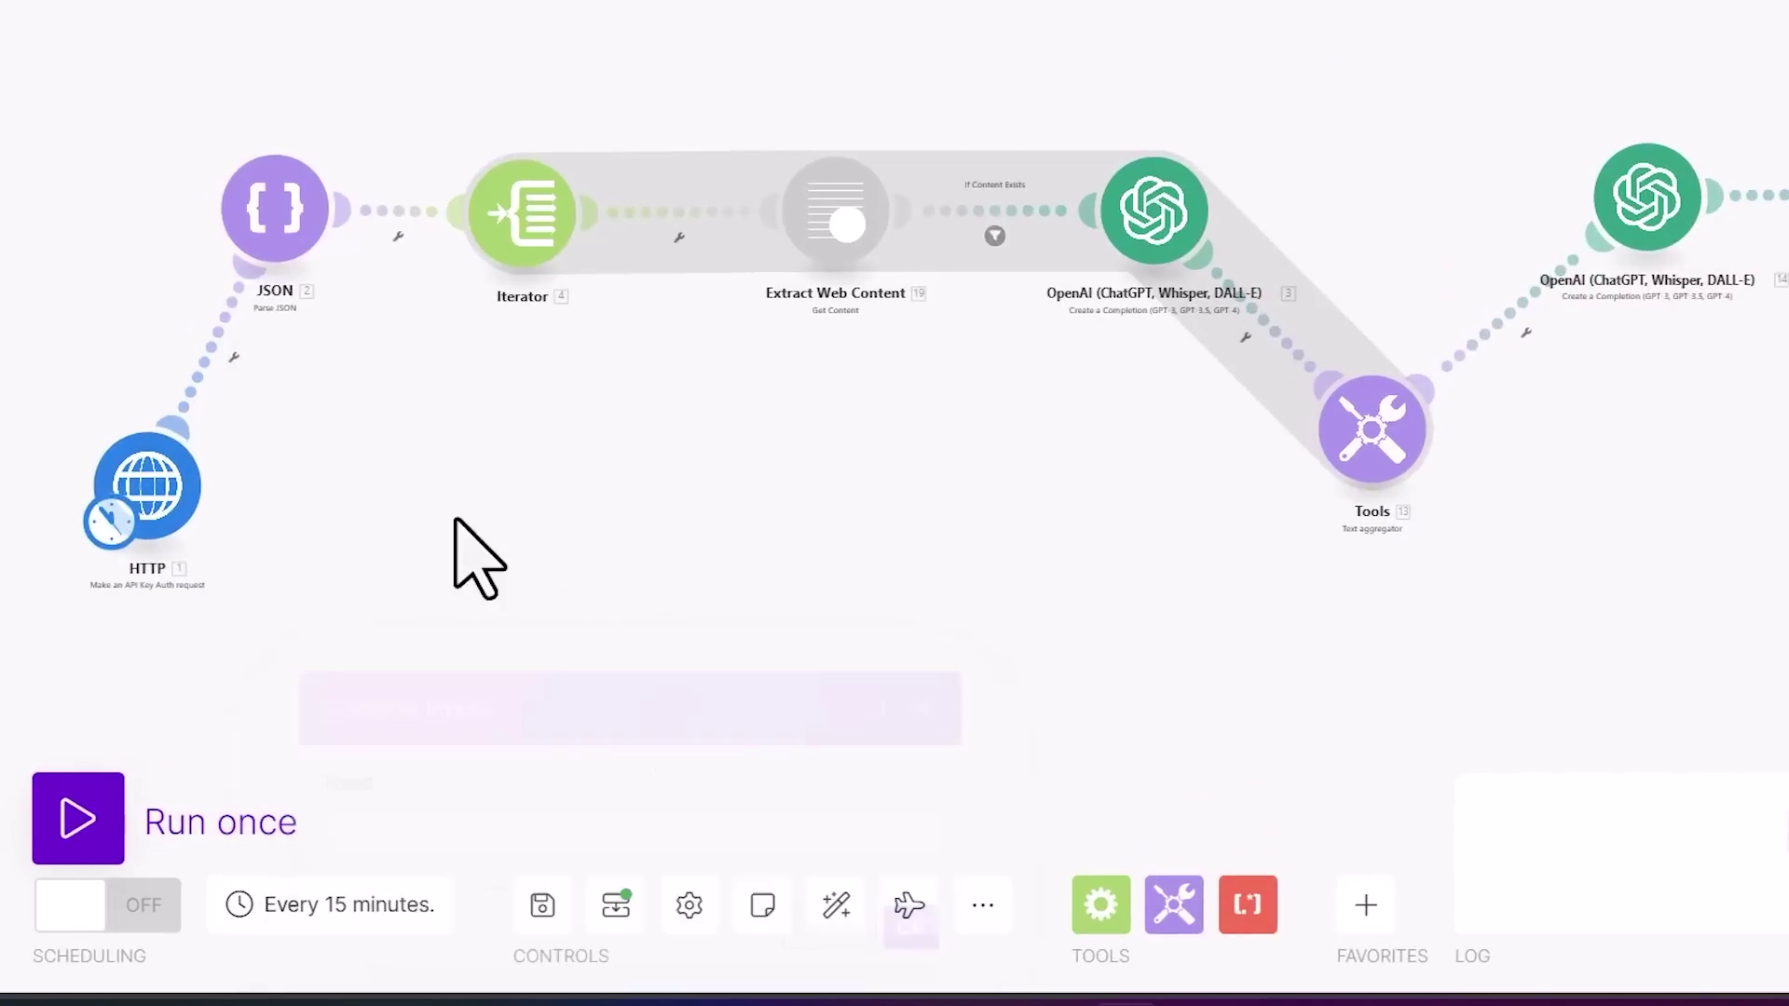
pyautogui.click(621, 921)
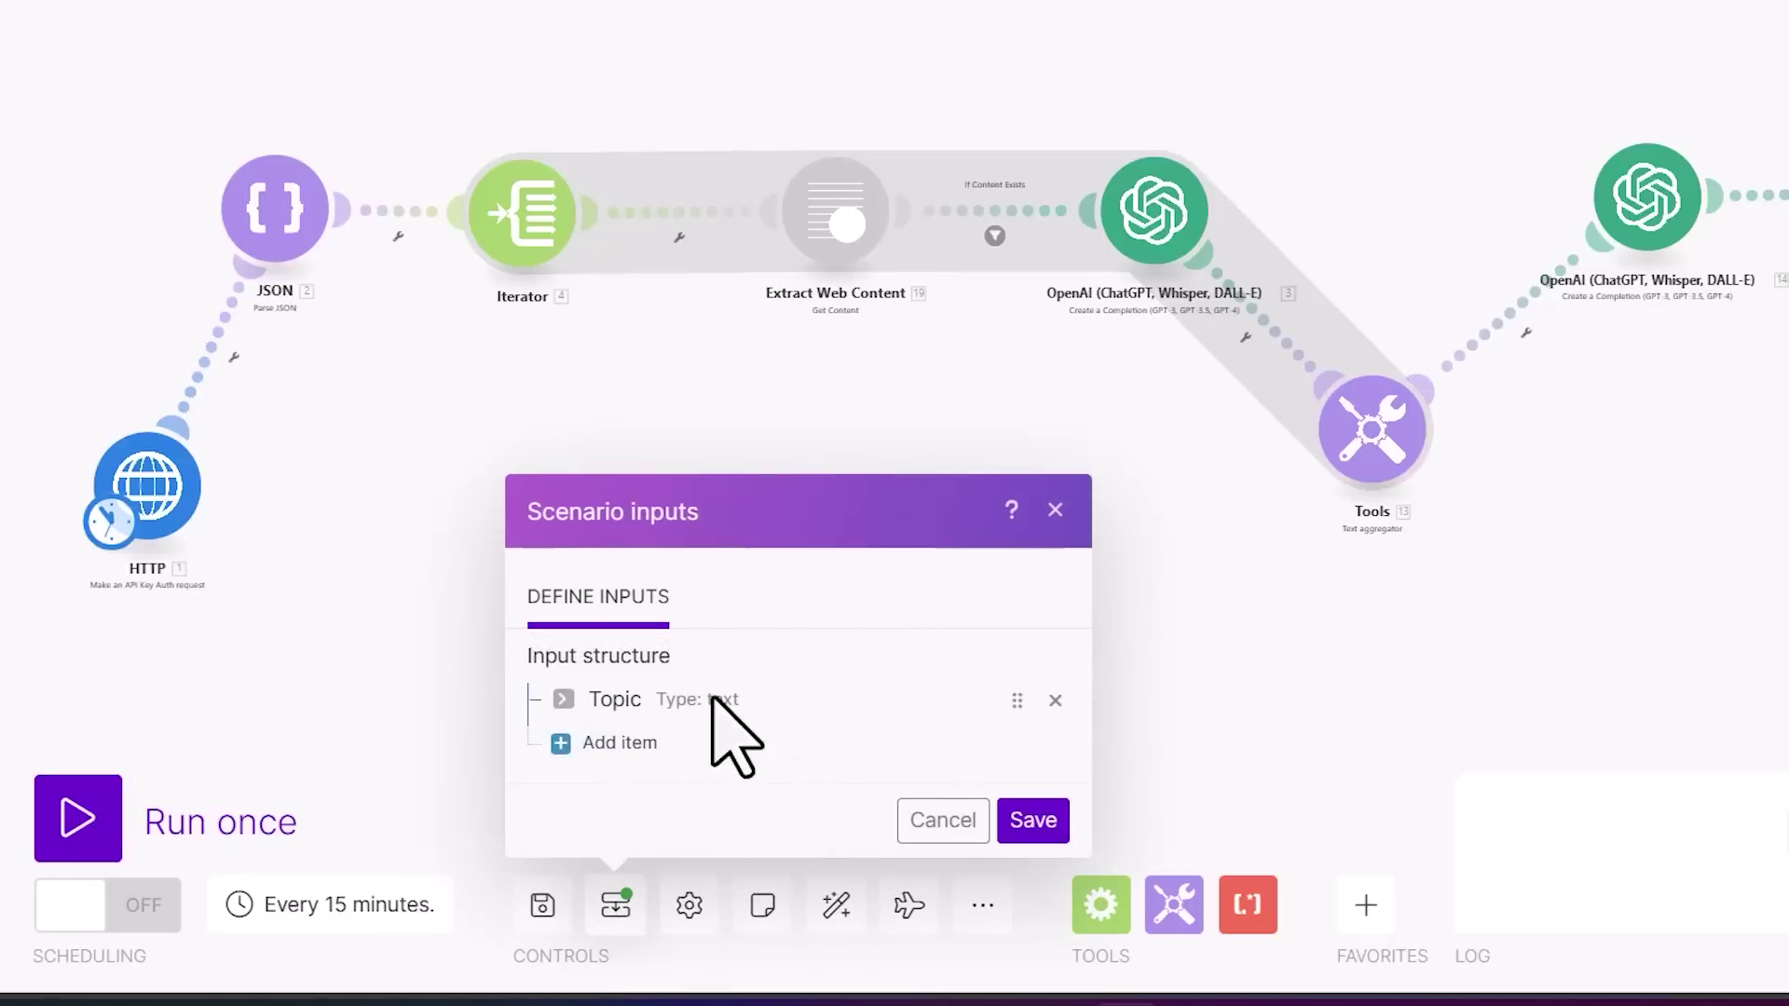
pyautogui.click(943, 821)
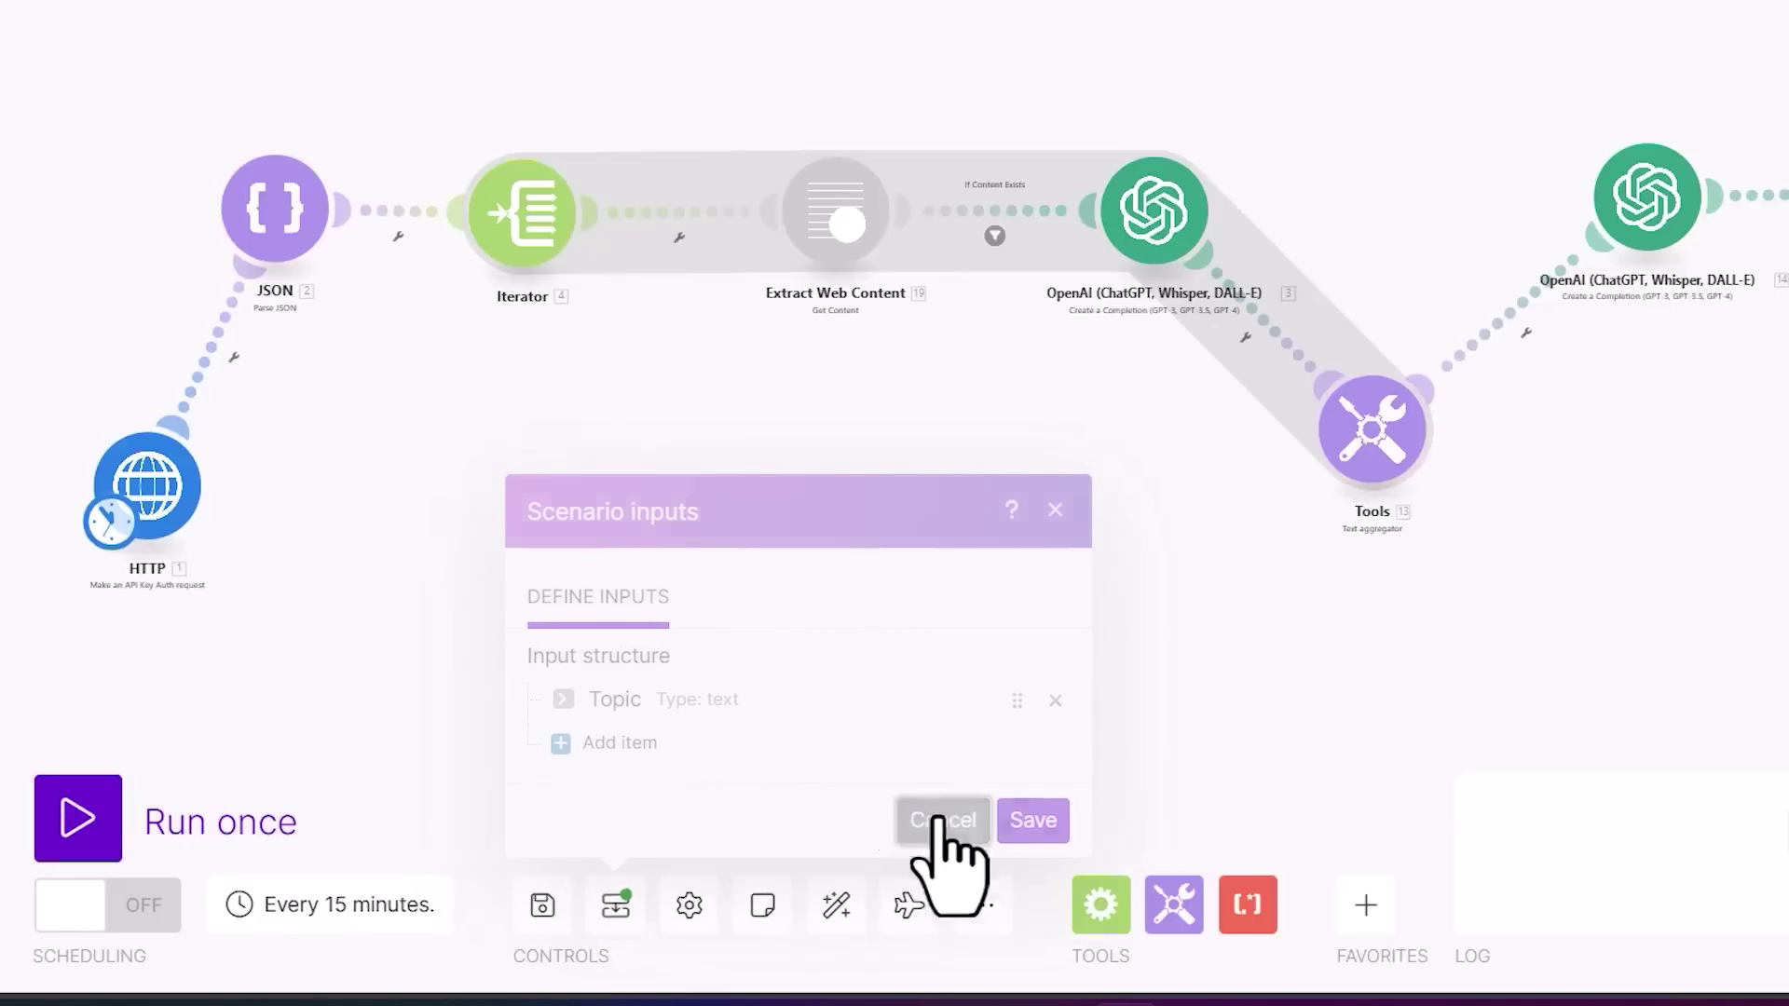
# Run the scenario once with the topic "automate email marketing" and follow its progress through to the Google Docs module.
pyautogui.click(100, 825)
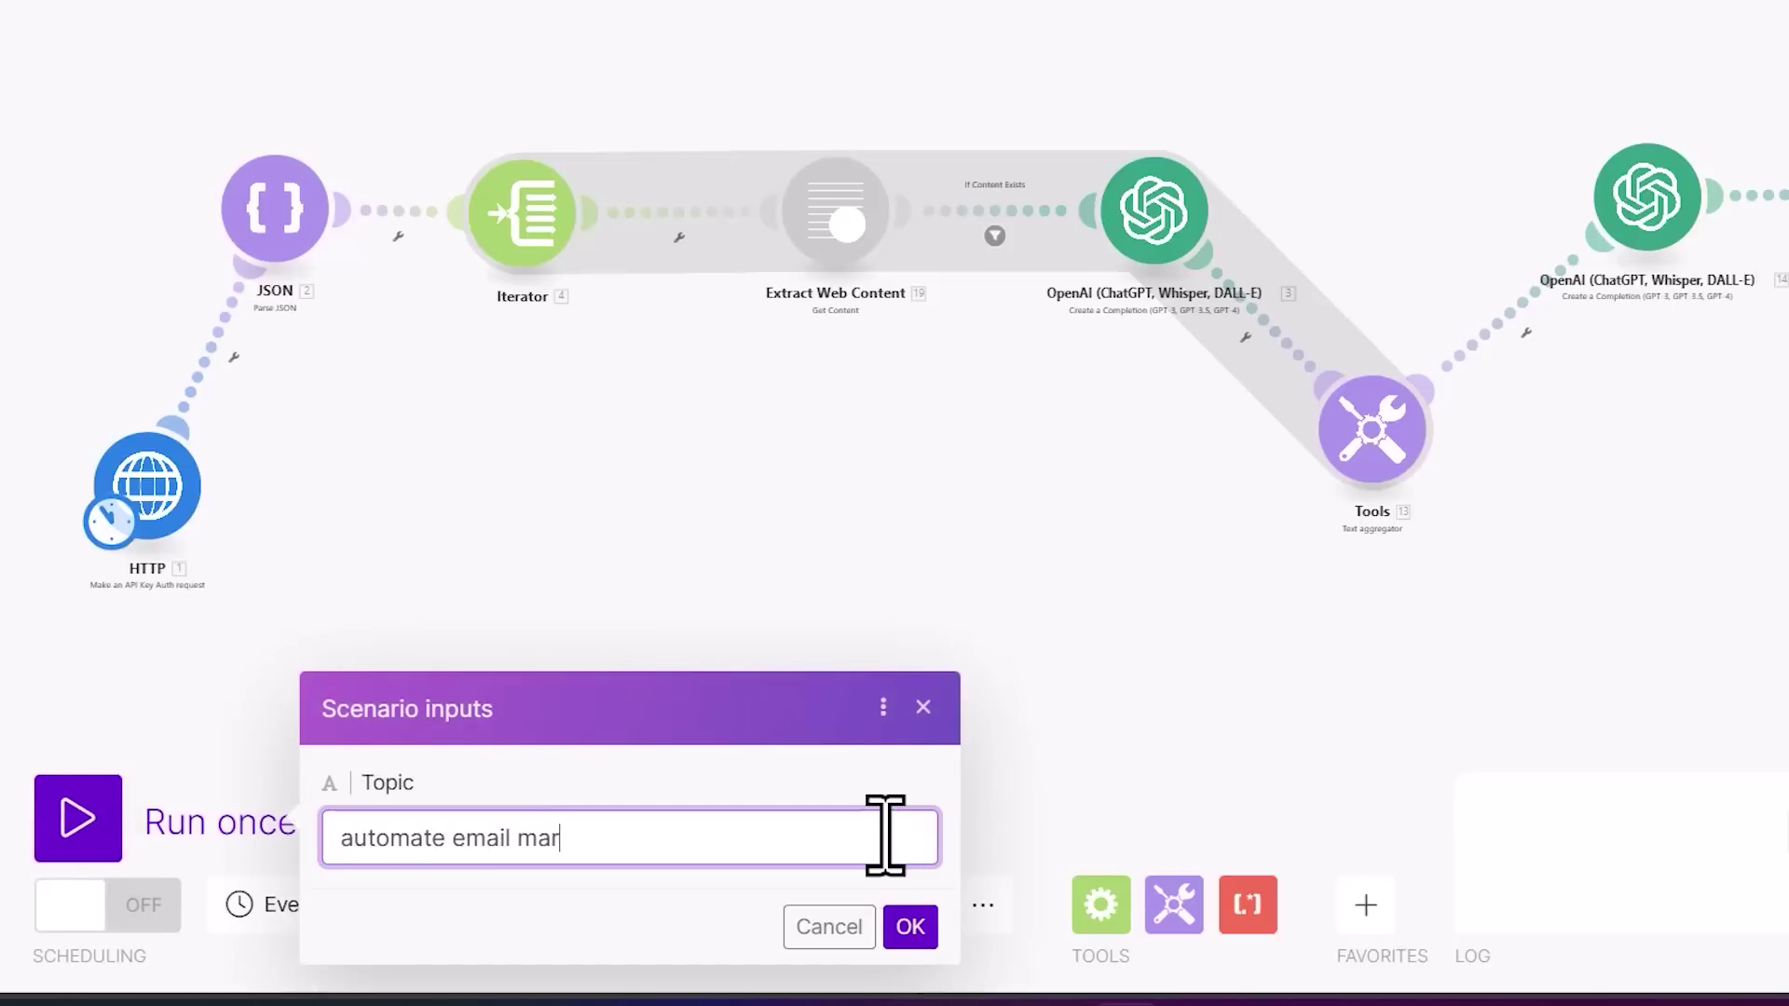
pyautogui.click(911, 927)
pyautogui.scroll(-2, 573, 701)
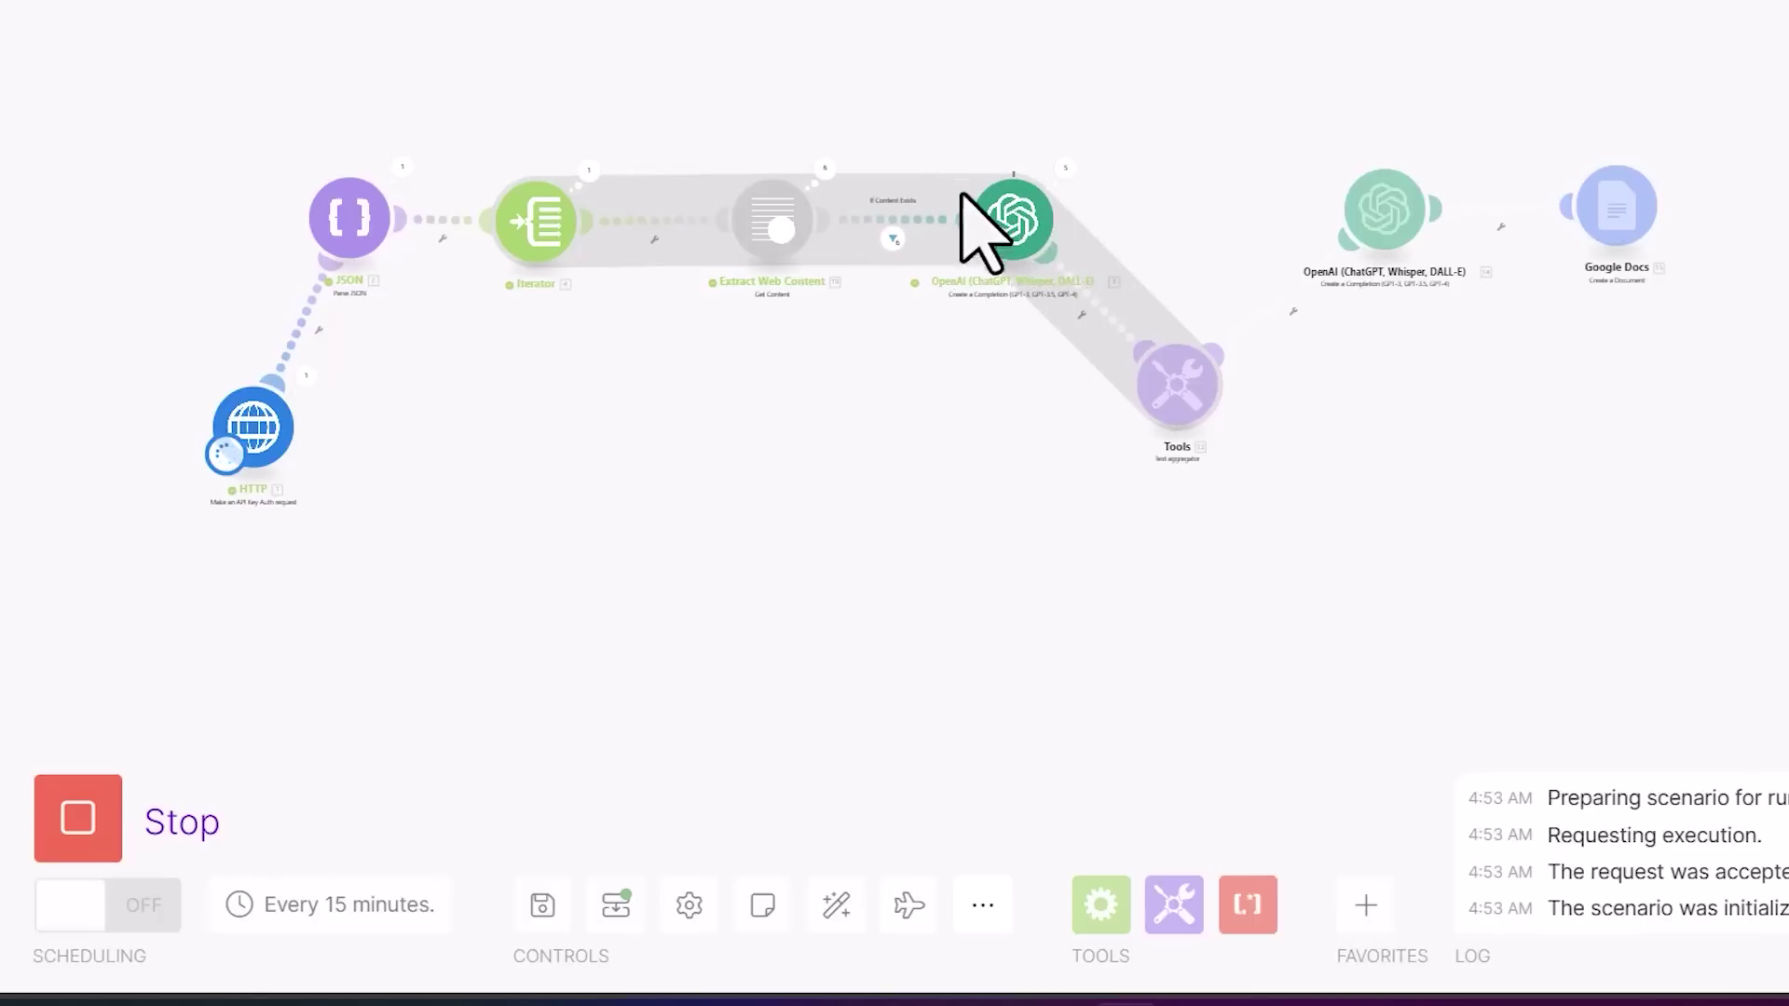
pyautogui.scroll(6, 1081, 210)
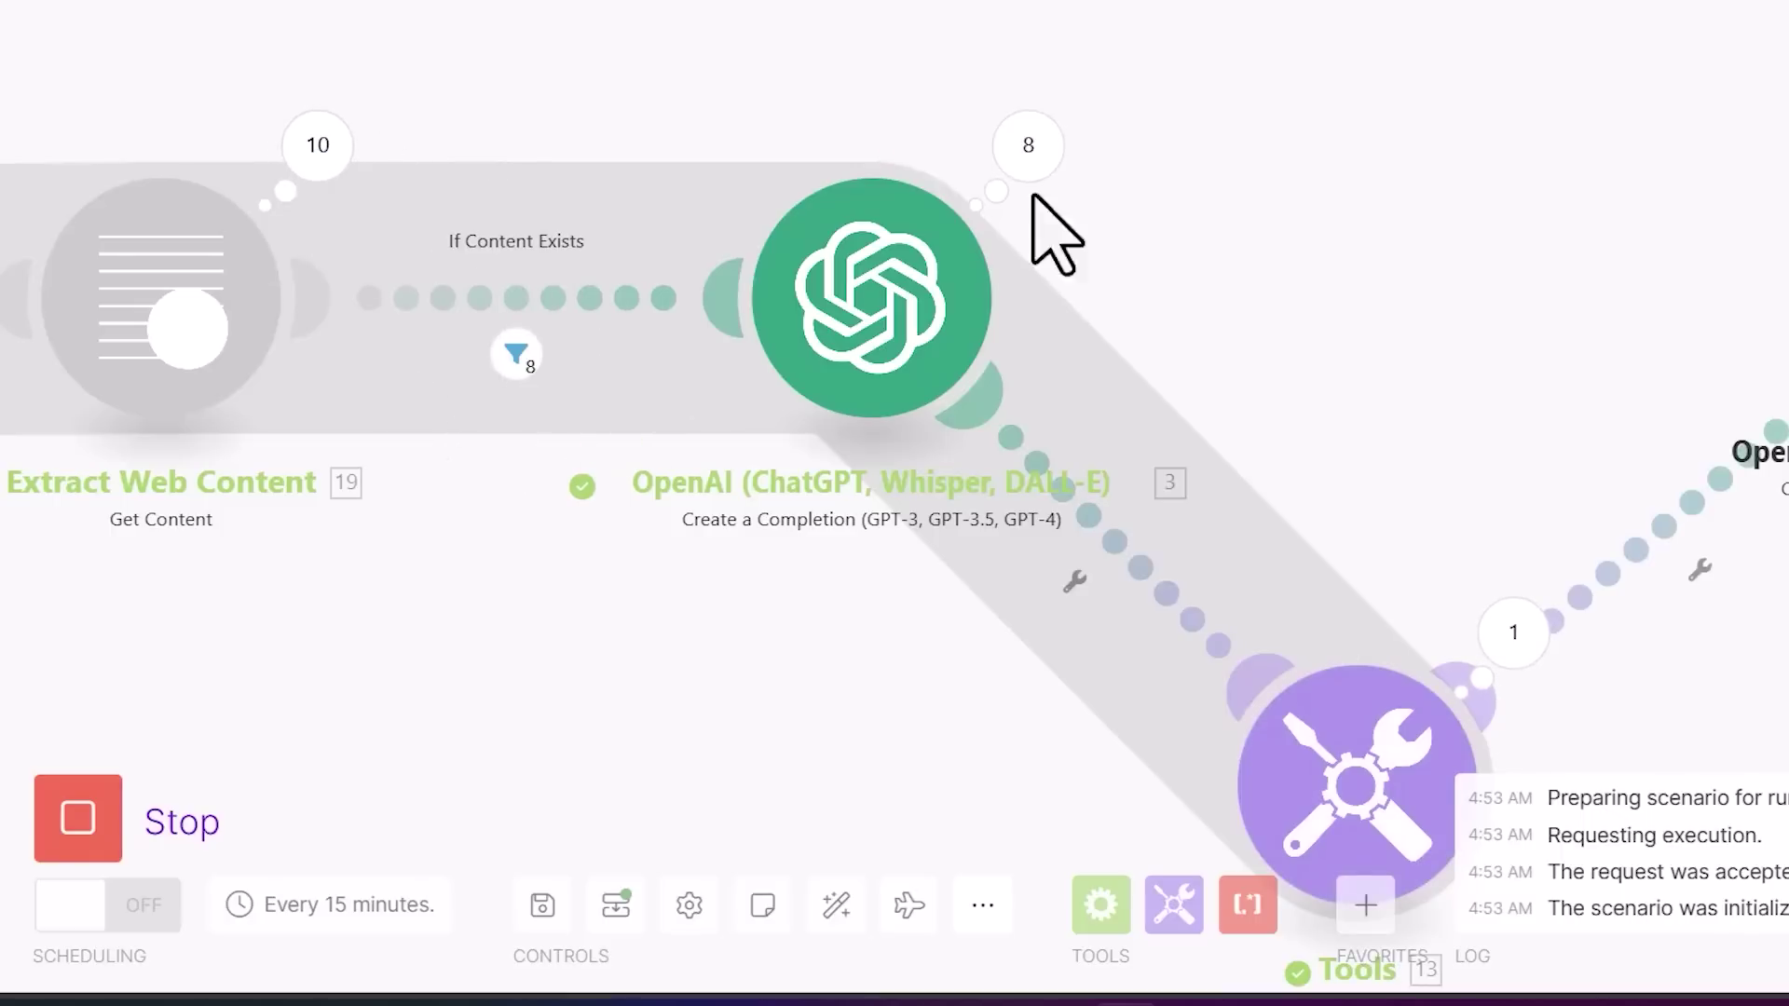
pyautogui.scroll(-3, 1072, 191)
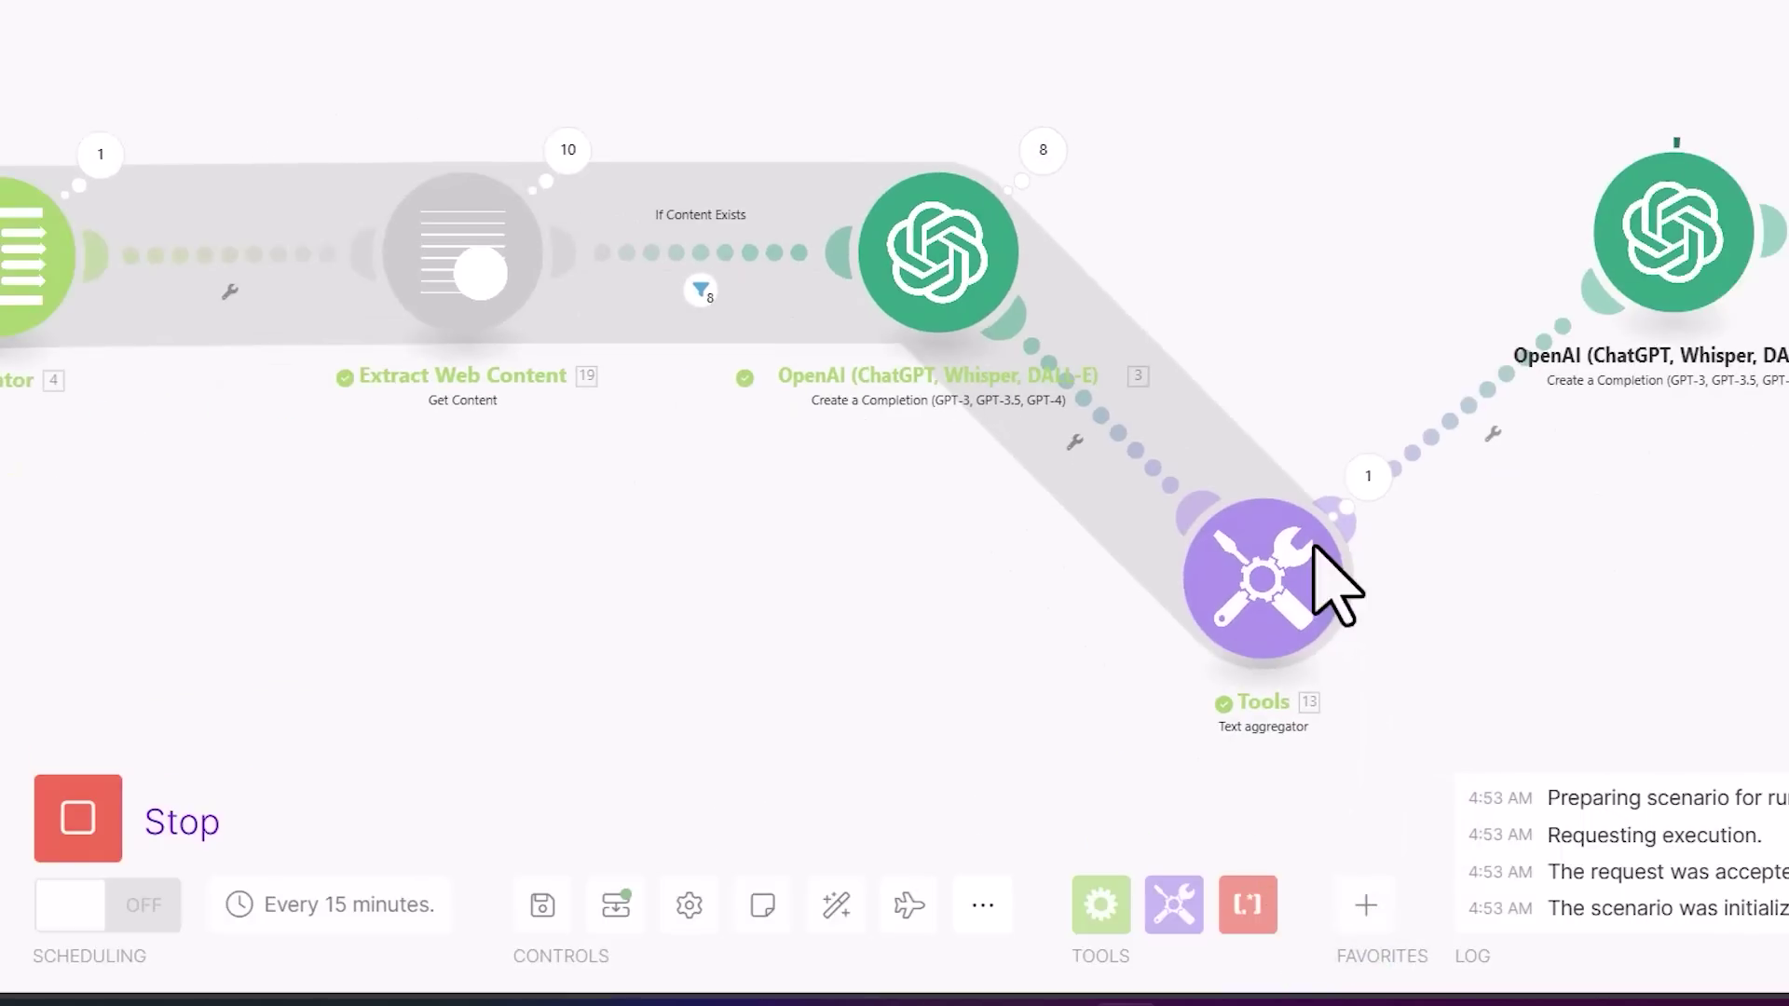
pyautogui.moveTo(1695, 543); pyautogui.dragTo(1147, 527)
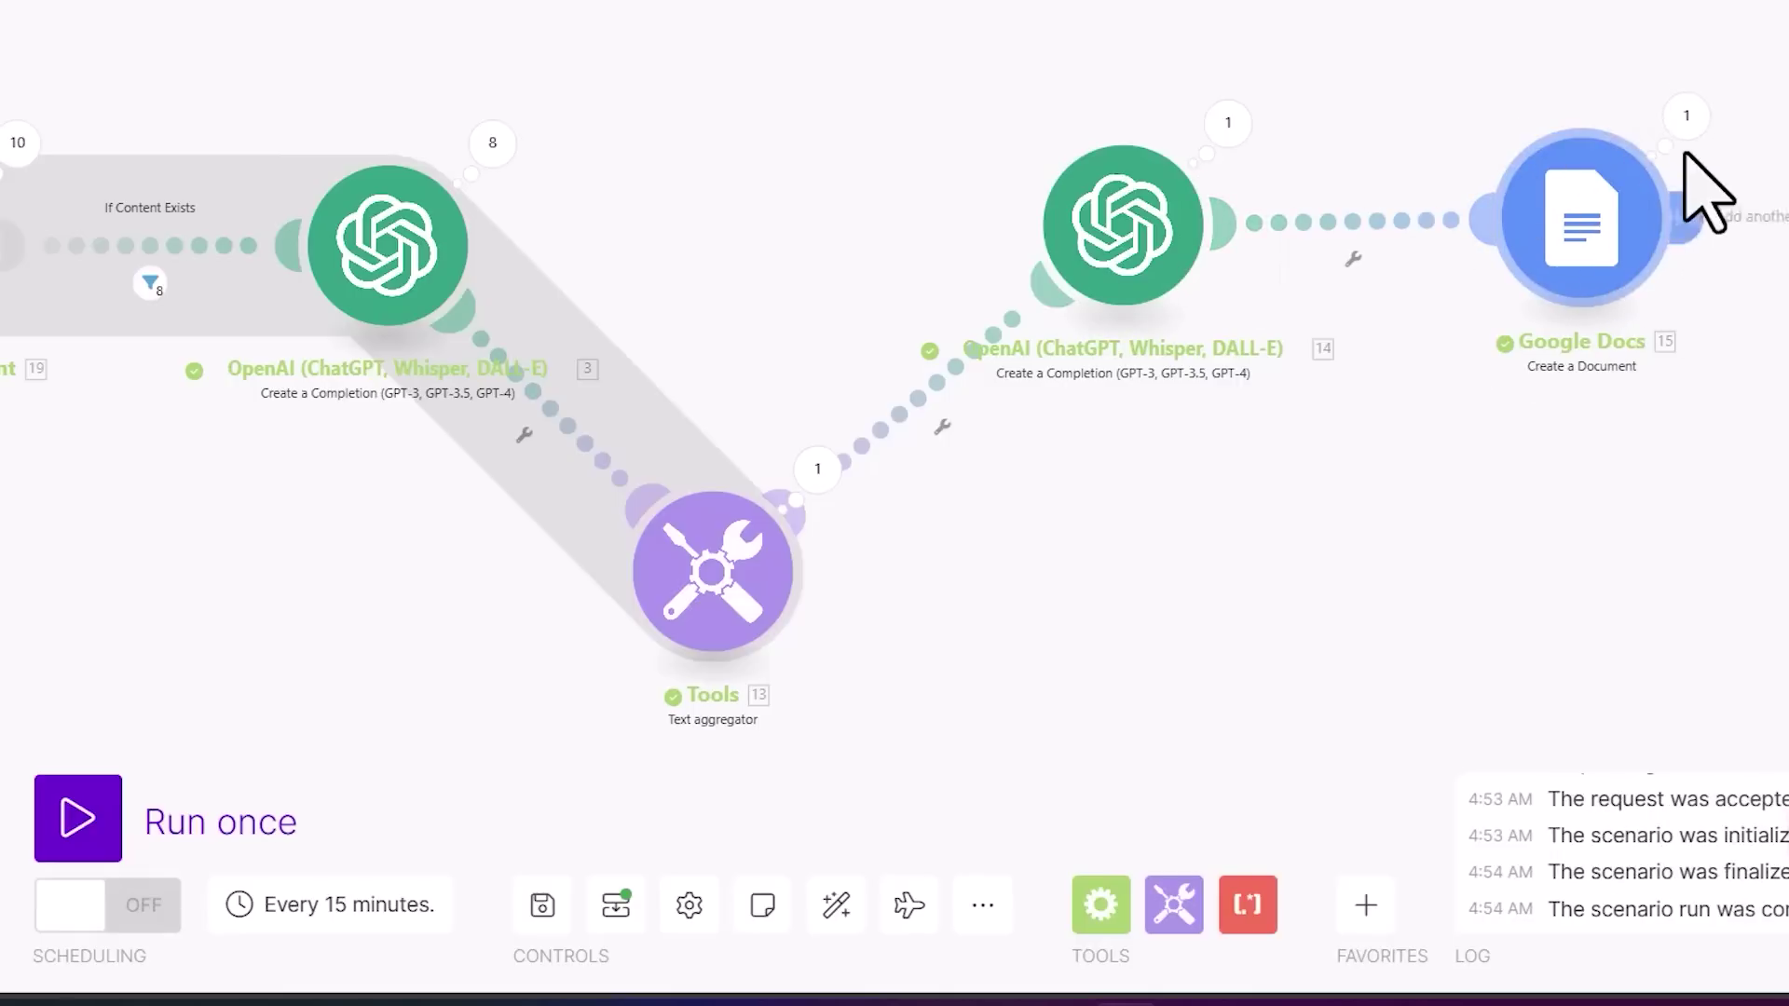
# Open the created Research 1 document from the web view link in the Google Docs module's output and read it.
pyautogui.click(1688, 119)
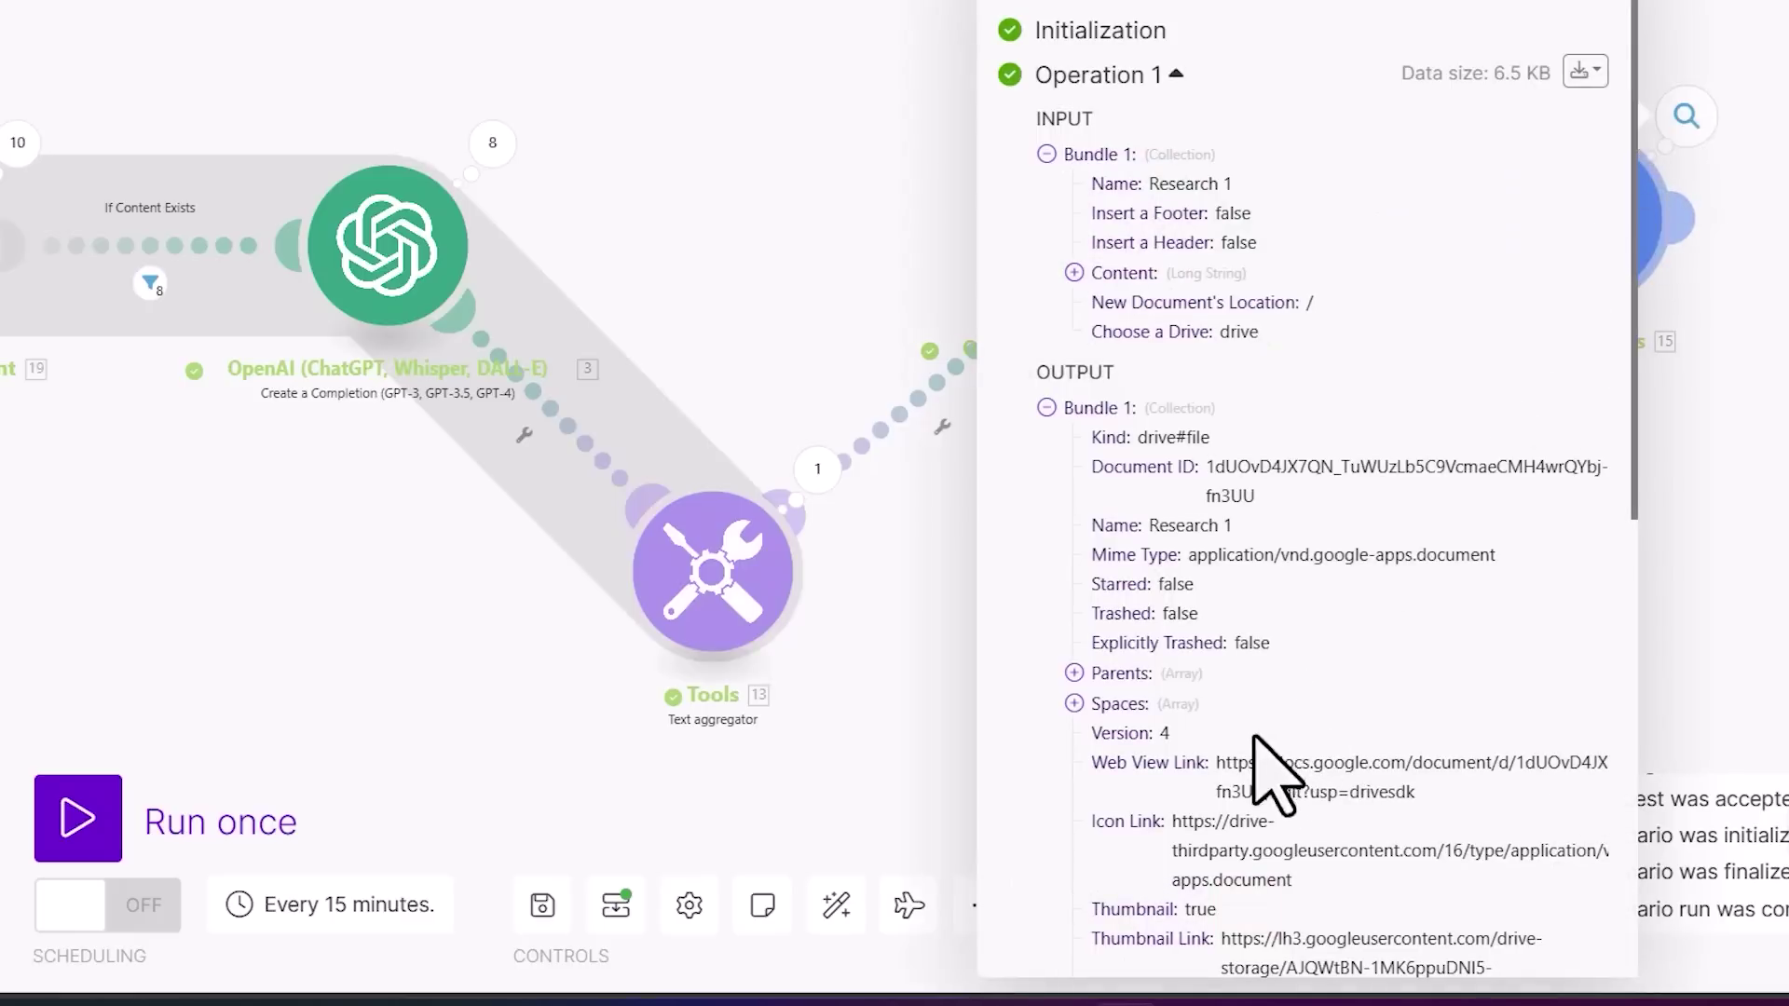
pyautogui.moveTo(1240, 764); pyautogui.dragTo(1407, 786)
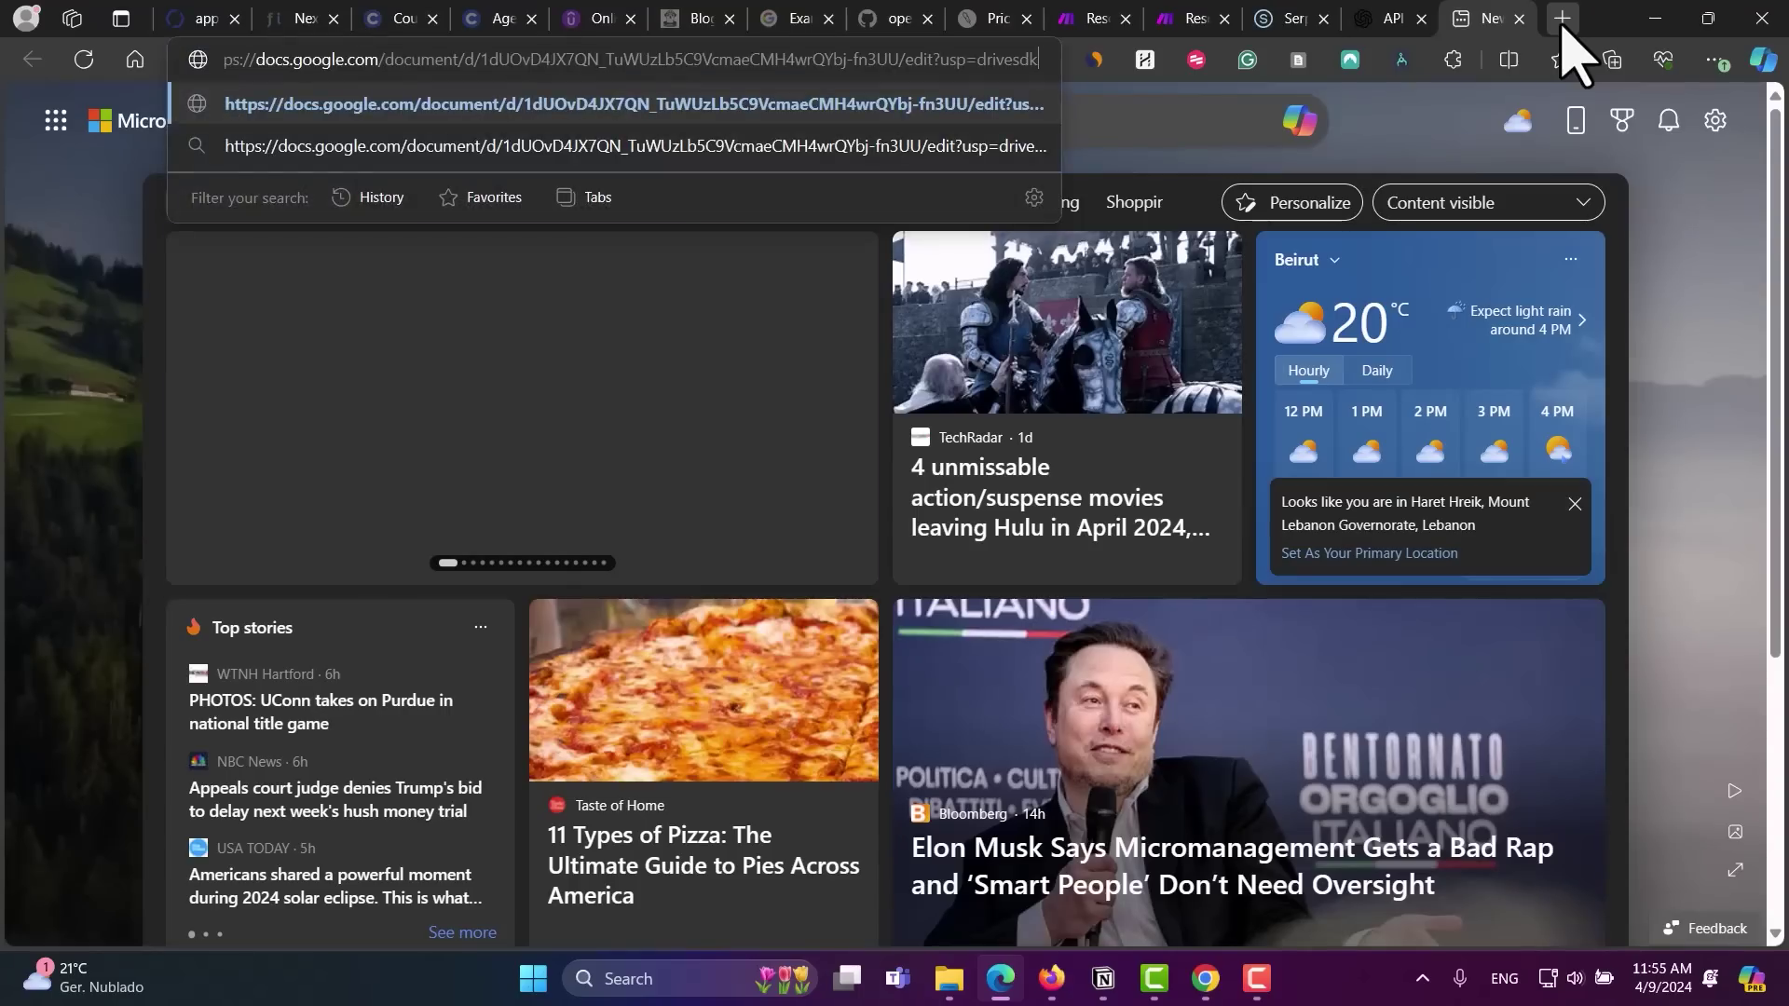
pyautogui.press('Return')
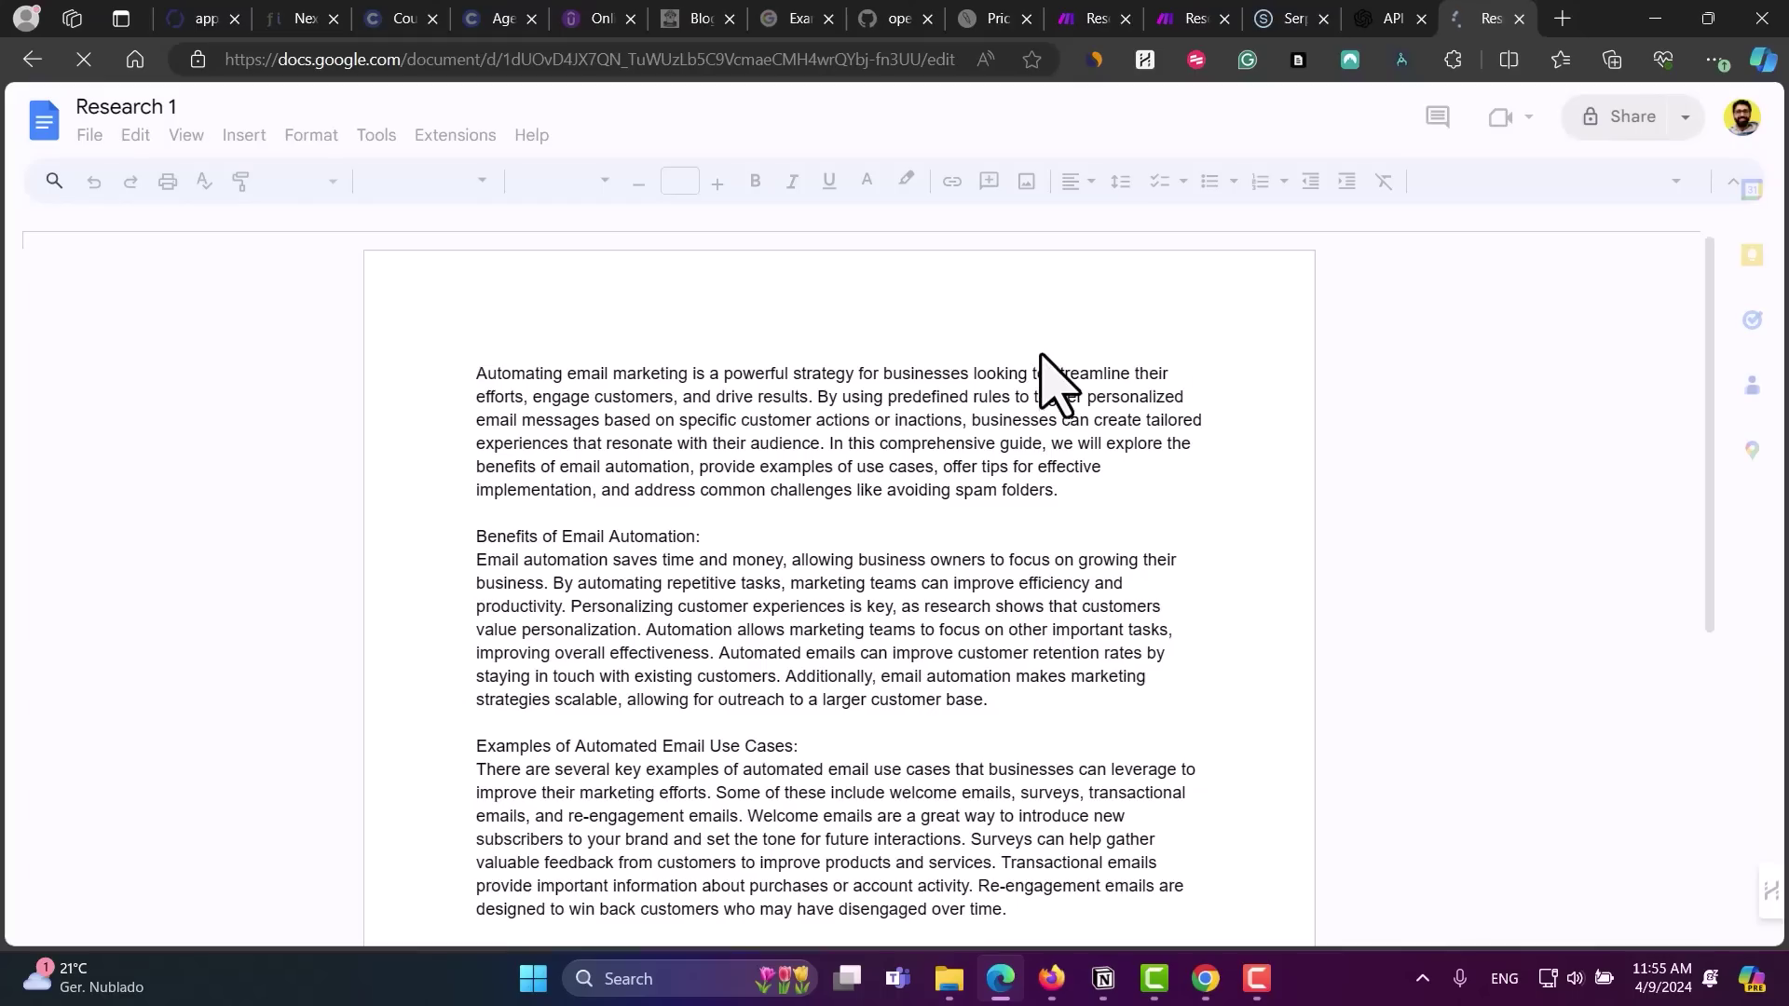
pyautogui.scroll(-5, 1058, 382)
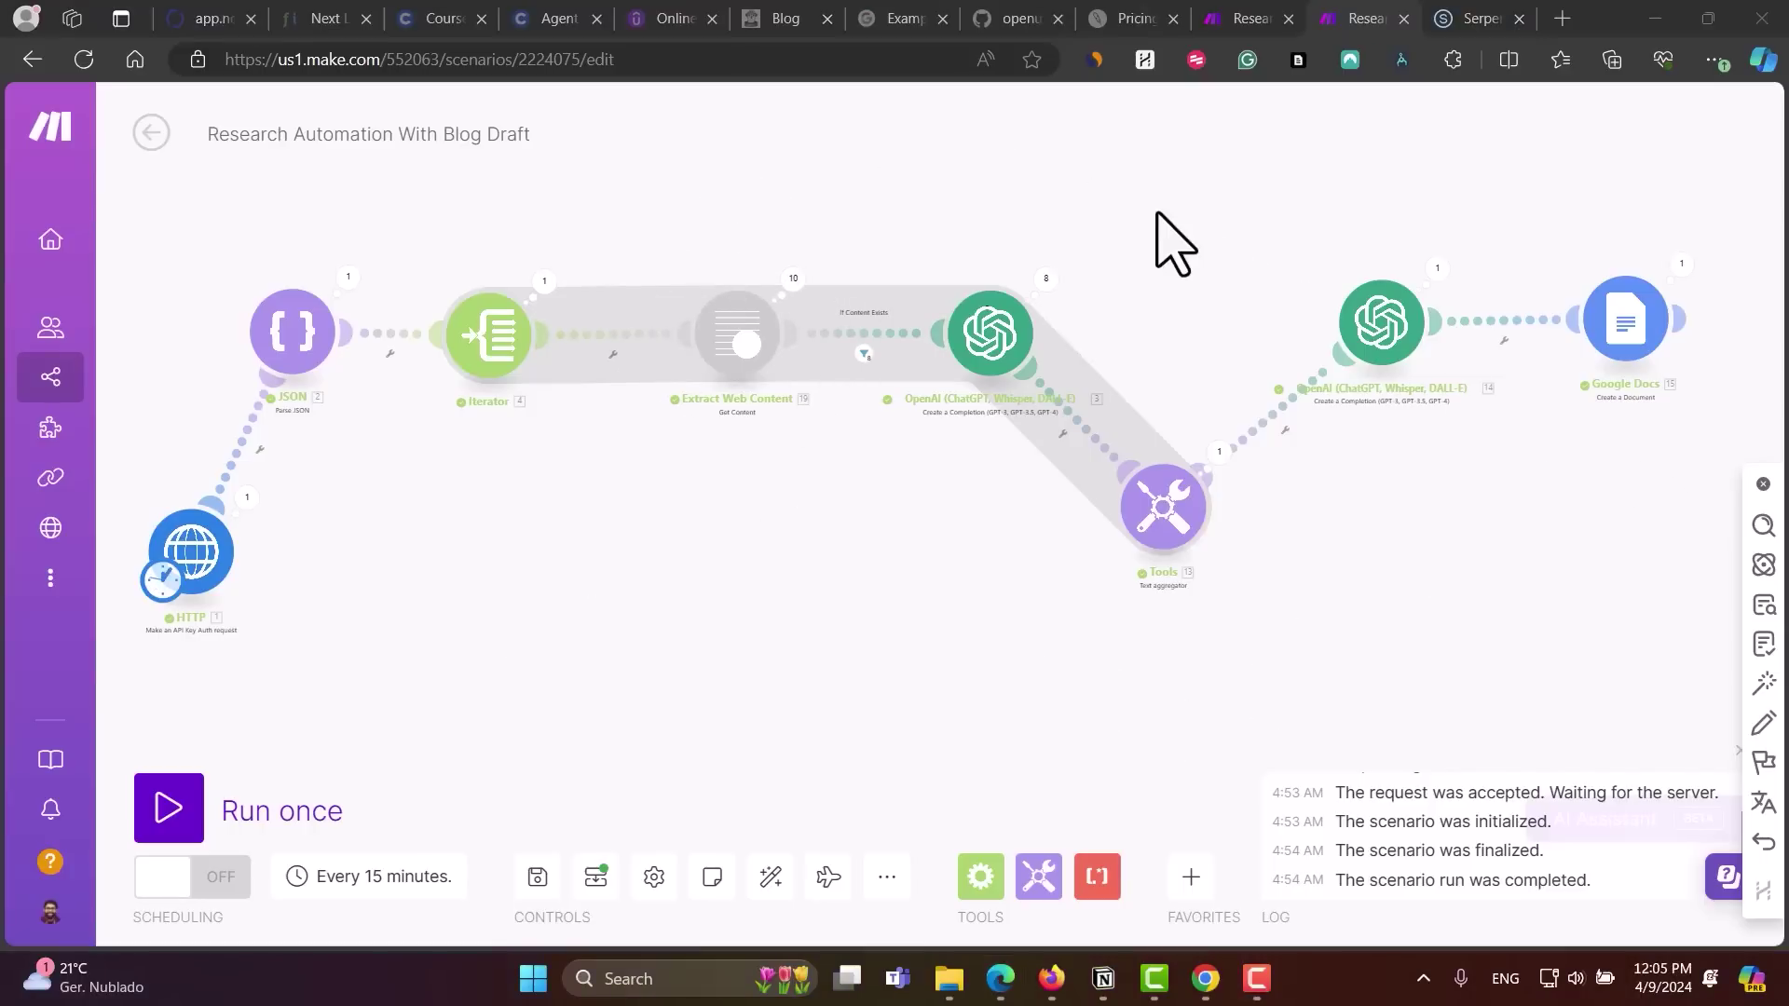
# View the Research Automation 2.0 scenario and return to Research Automation With Blog Draft.
pyautogui.click(1249, 20)
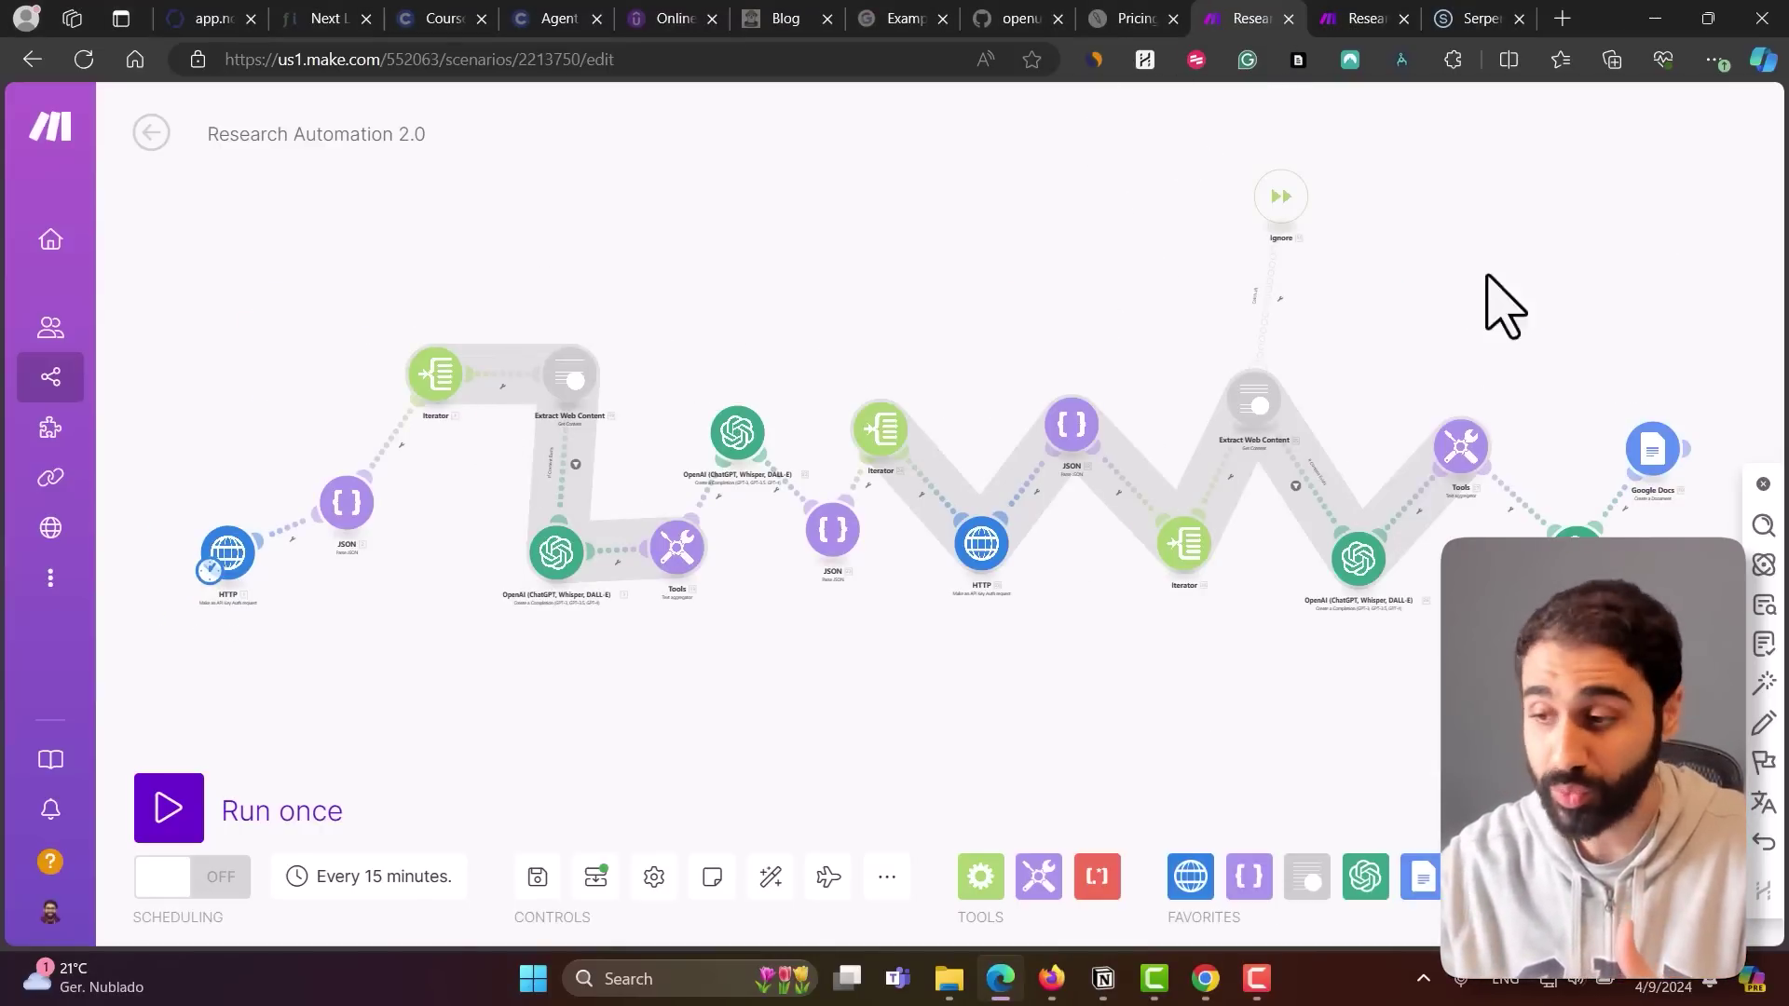
pyautogui.click(1363, 20)
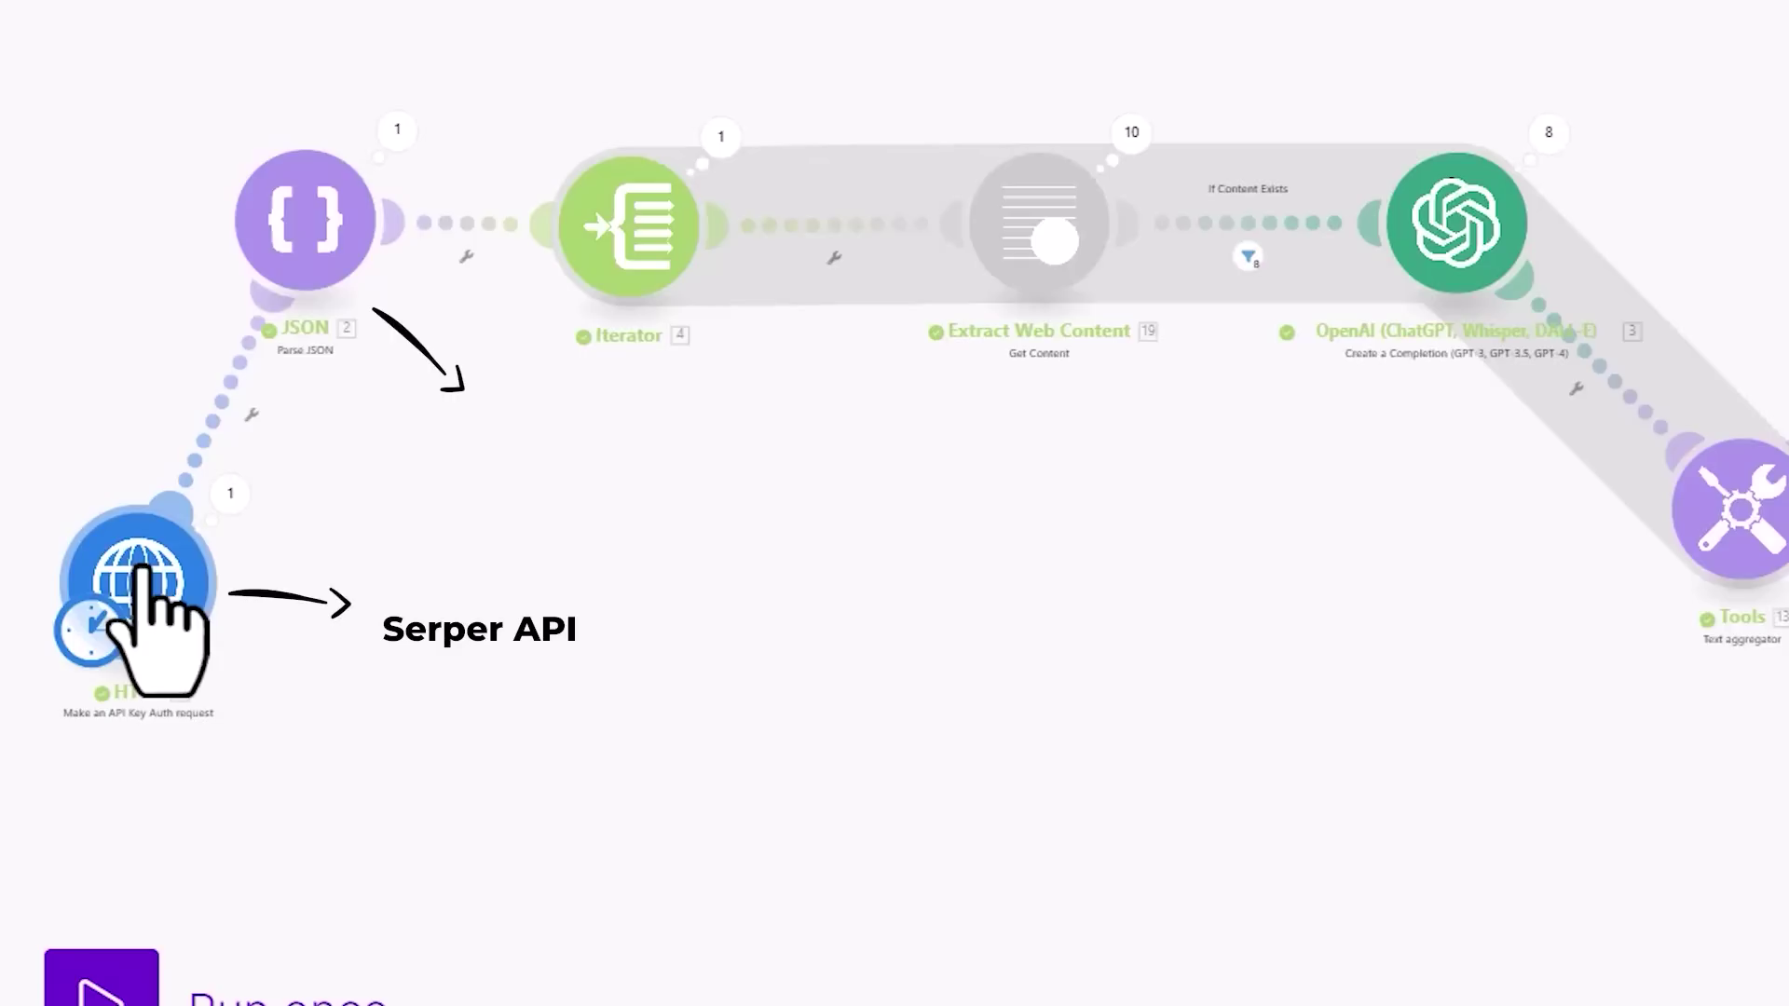
# Inspect the JSON module's data structure and the Iterator's array mapping, including the organic[] field of the parsed JSON.
pyautogui.click(298, 225)
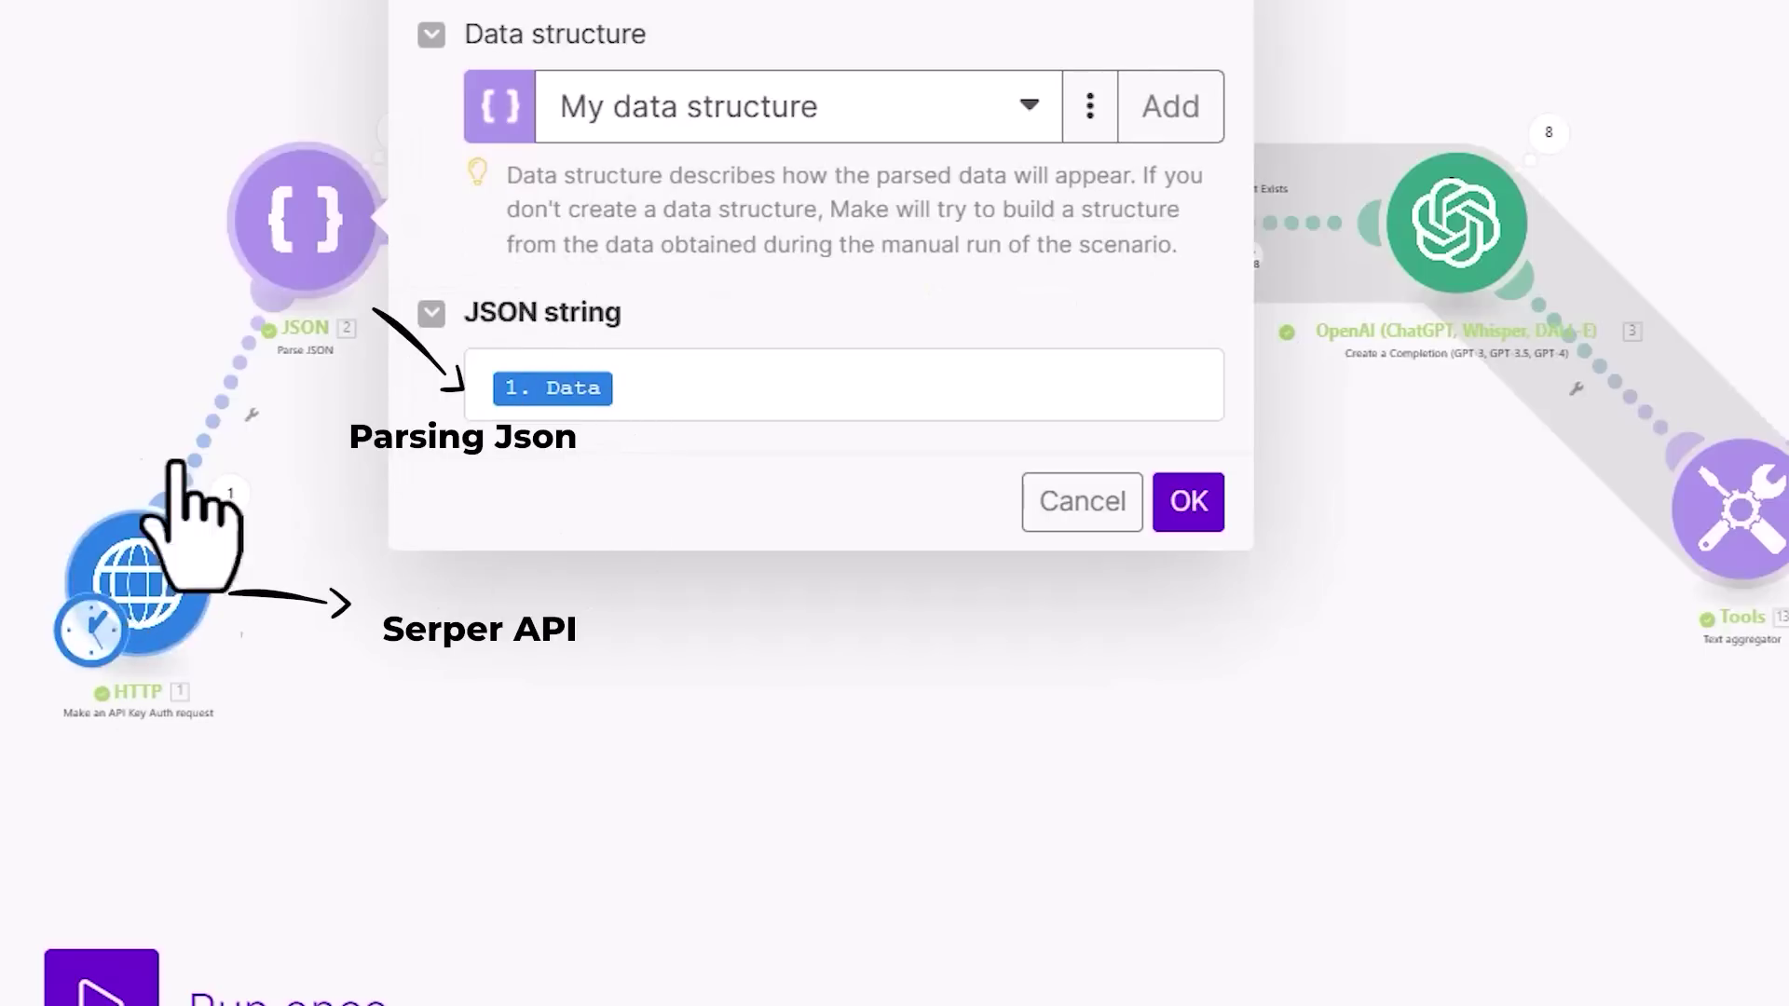
pyautogui.click(1202, 521)
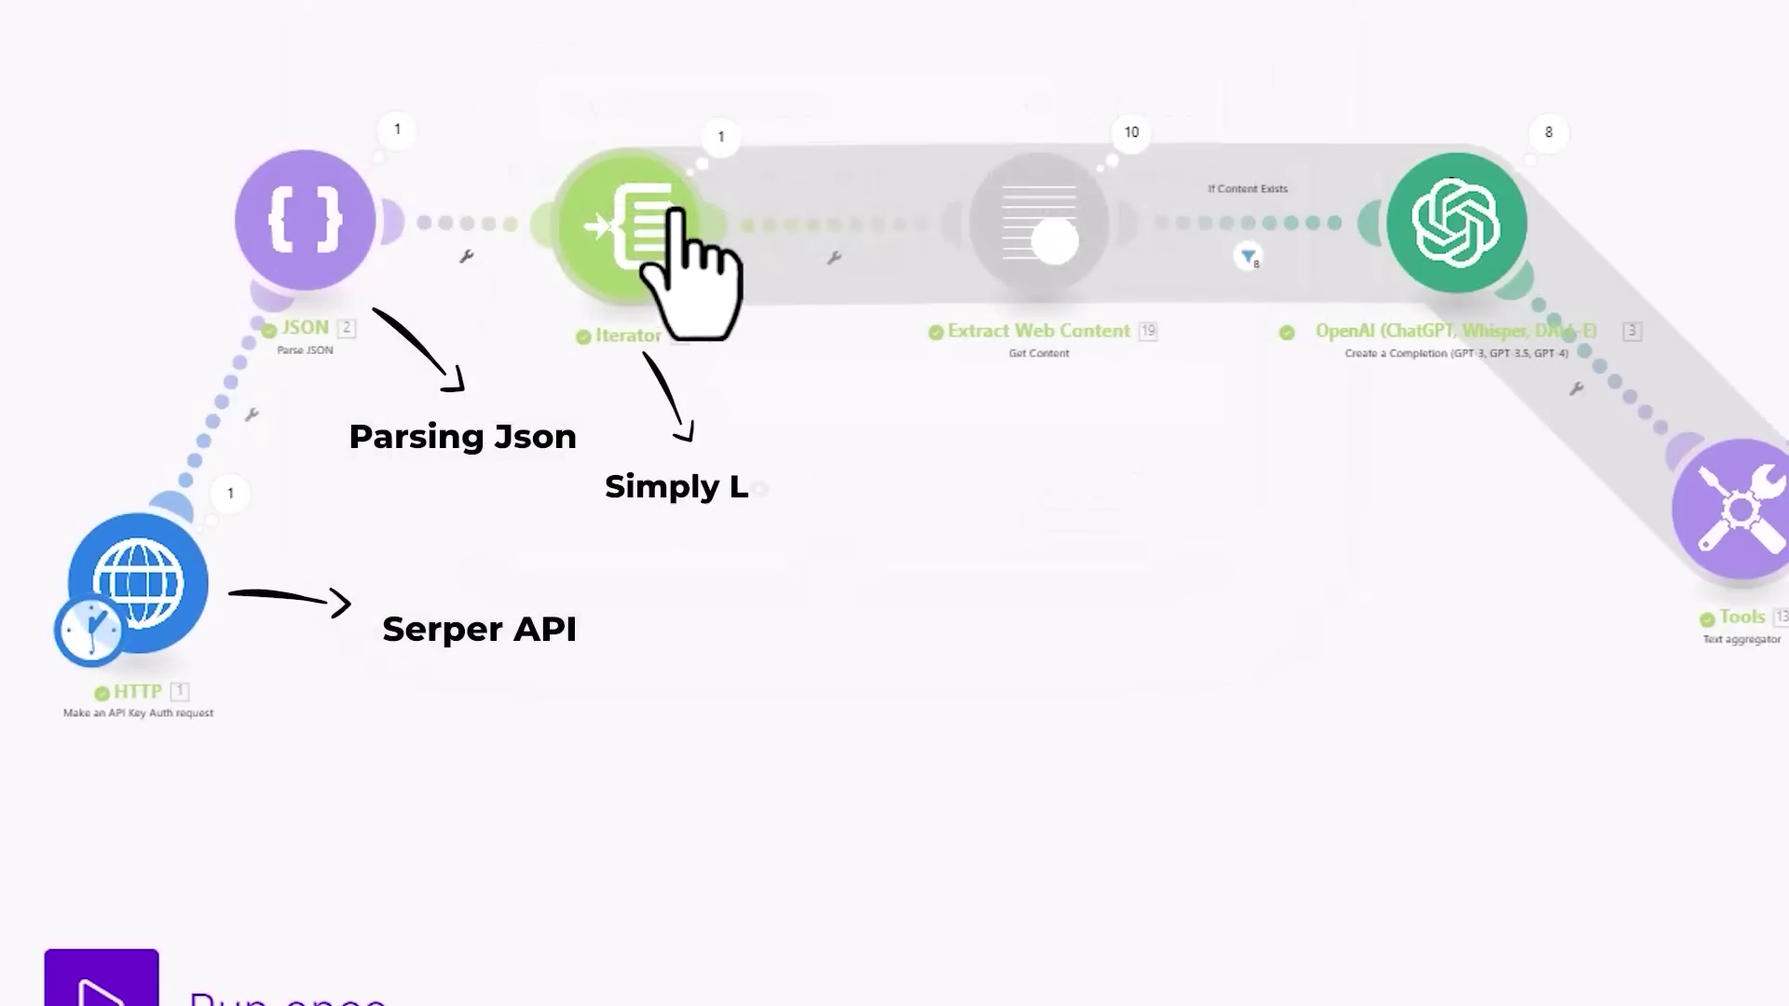
pyautogui.click(622, 251)
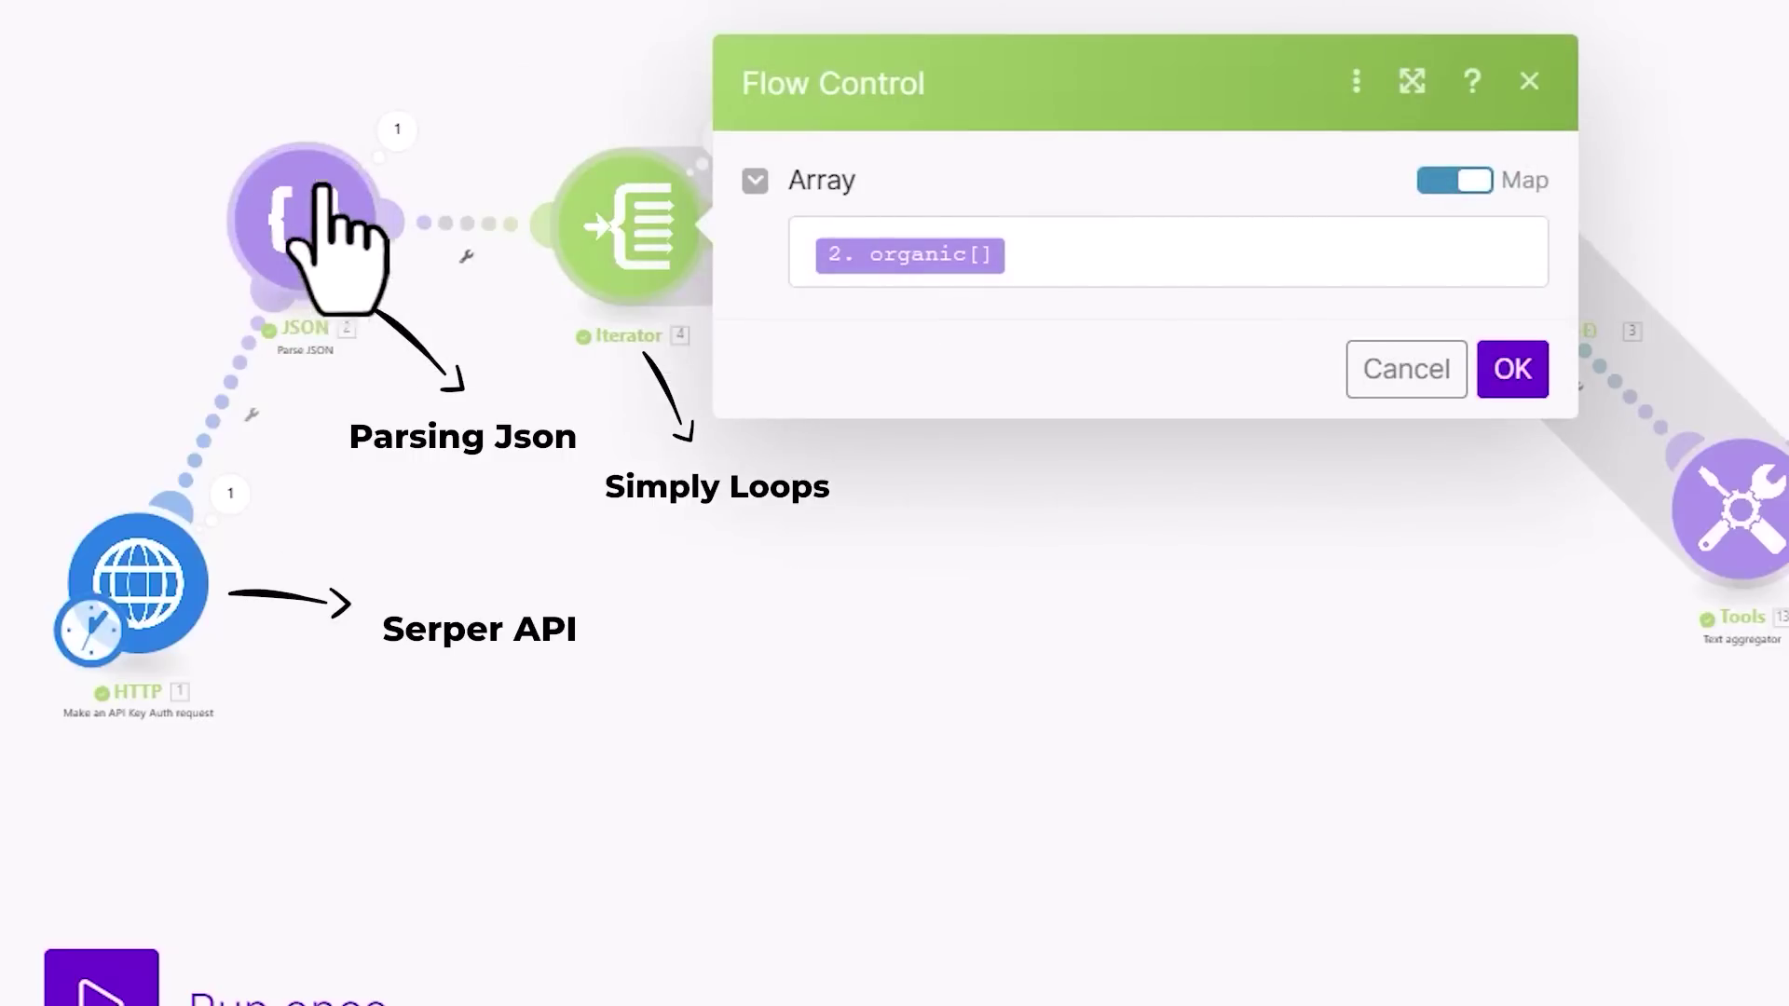
pyautogui.click(1140, 261)
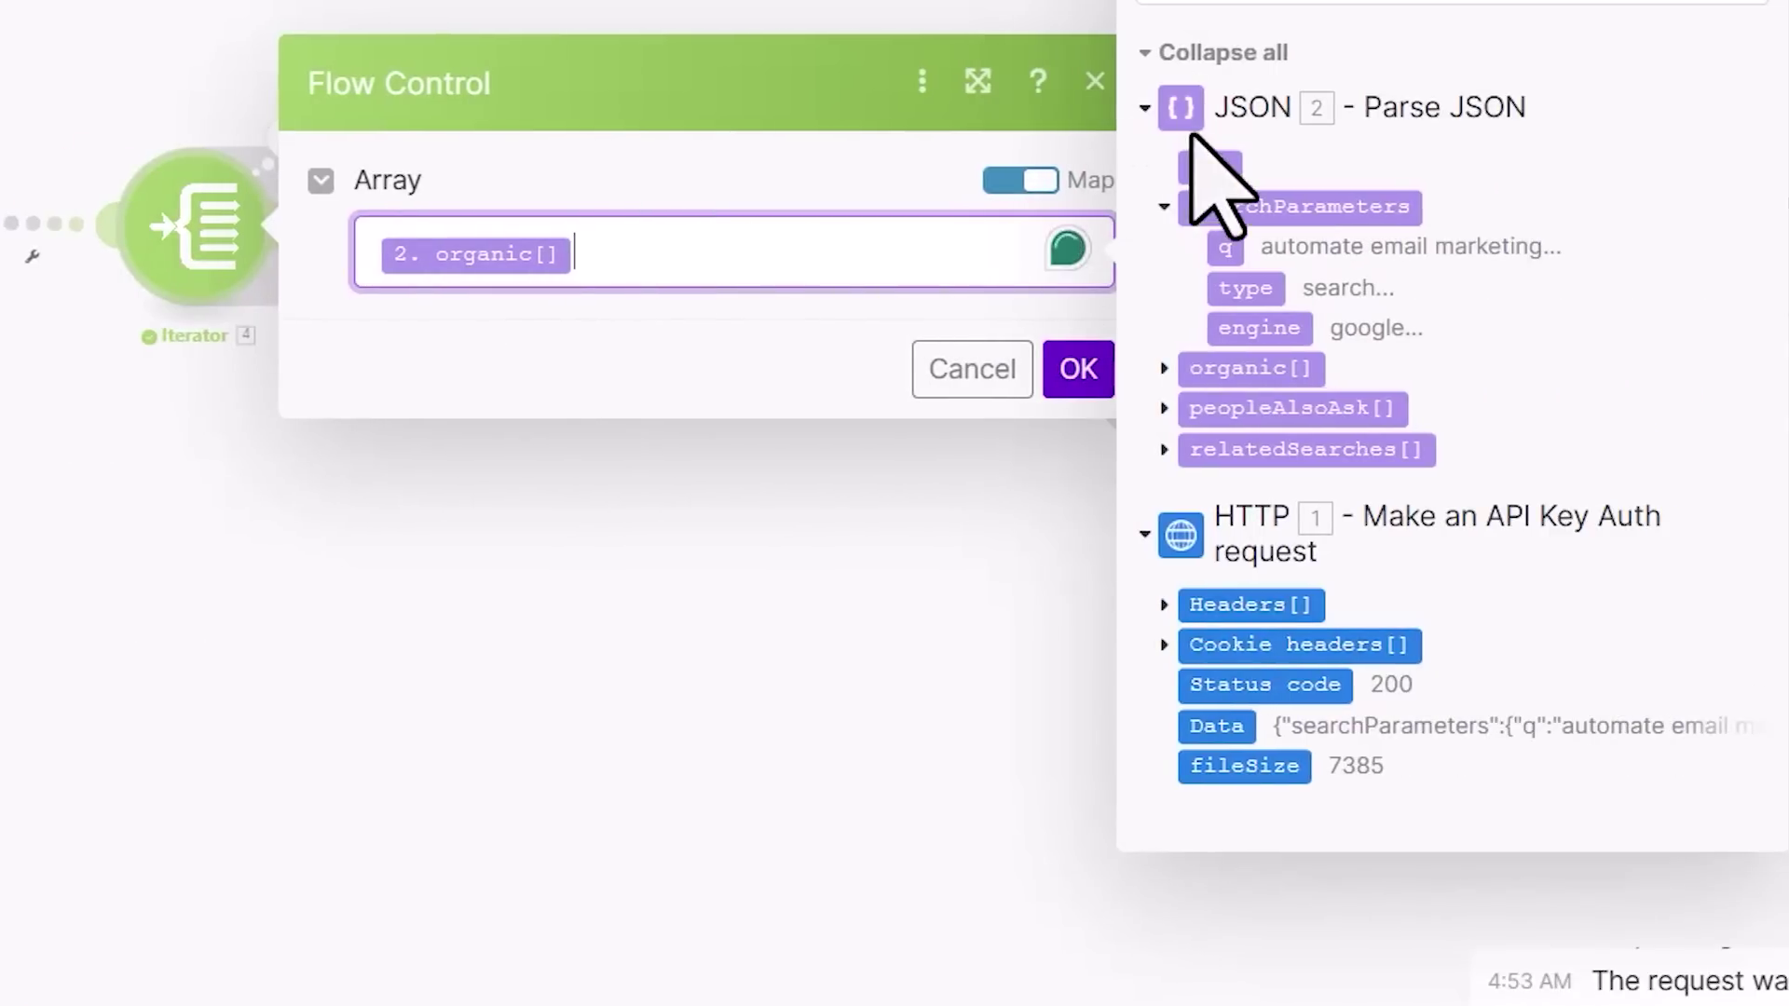
pyautogui.click(1165, 369)
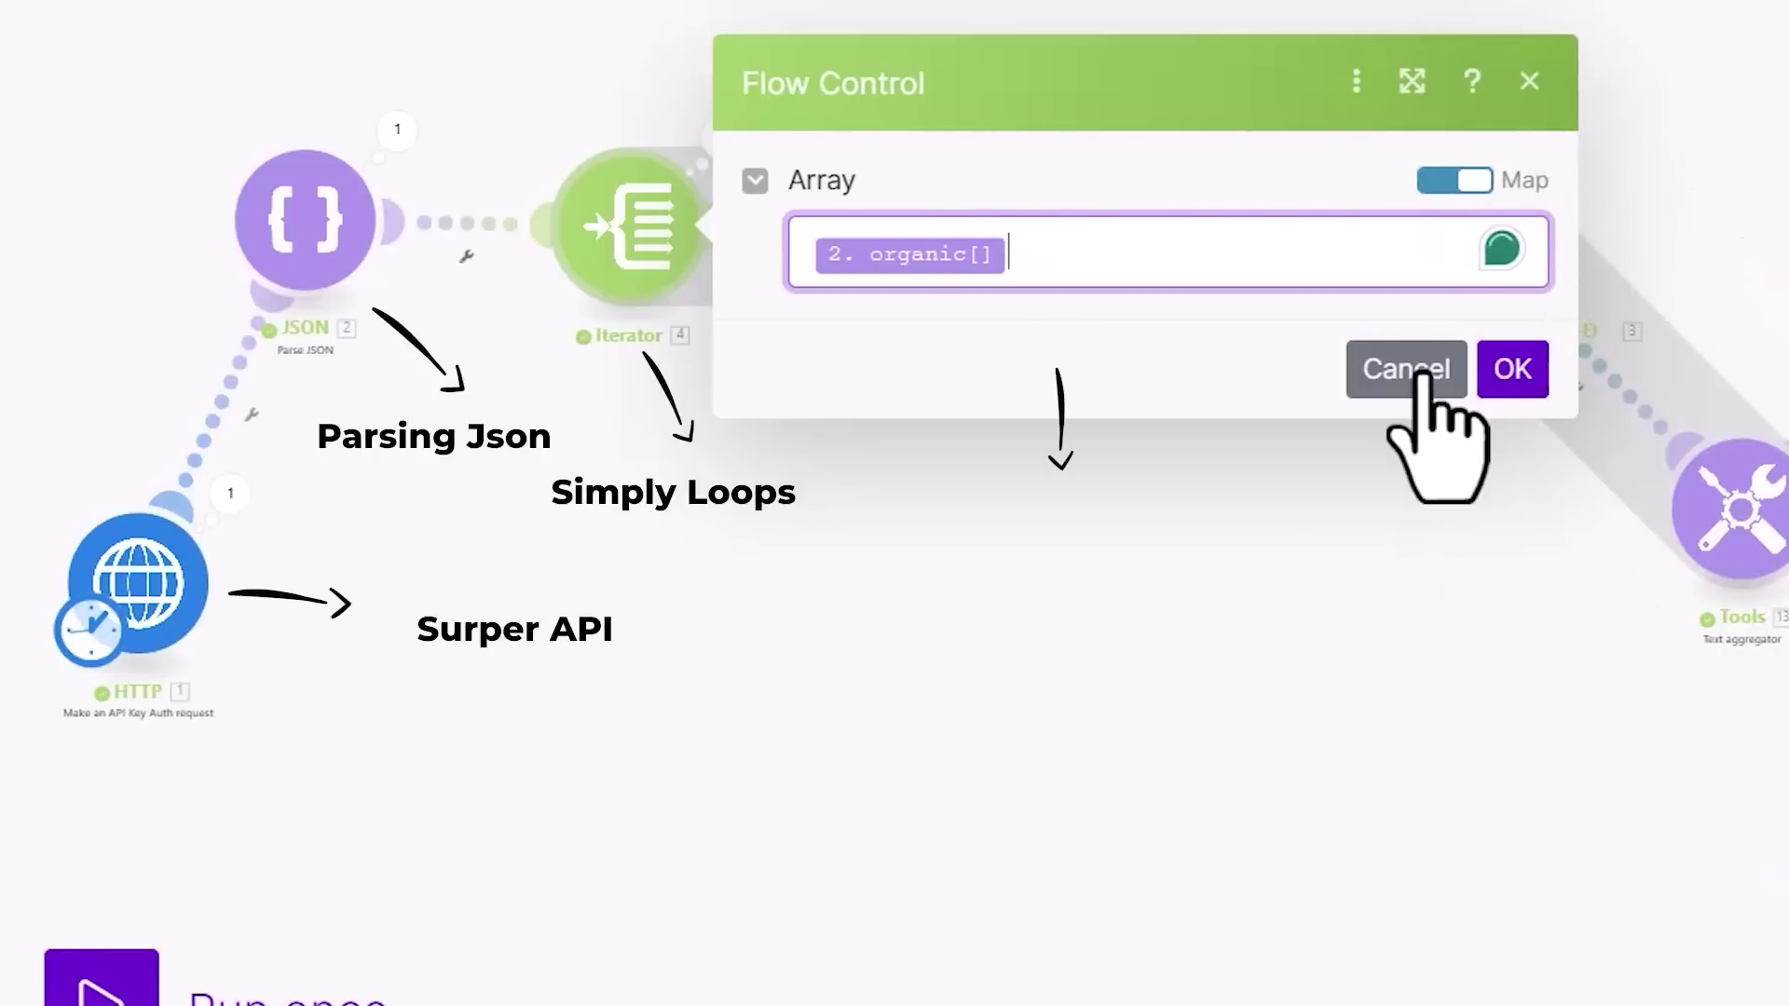
pyautogui.click(972, 369)
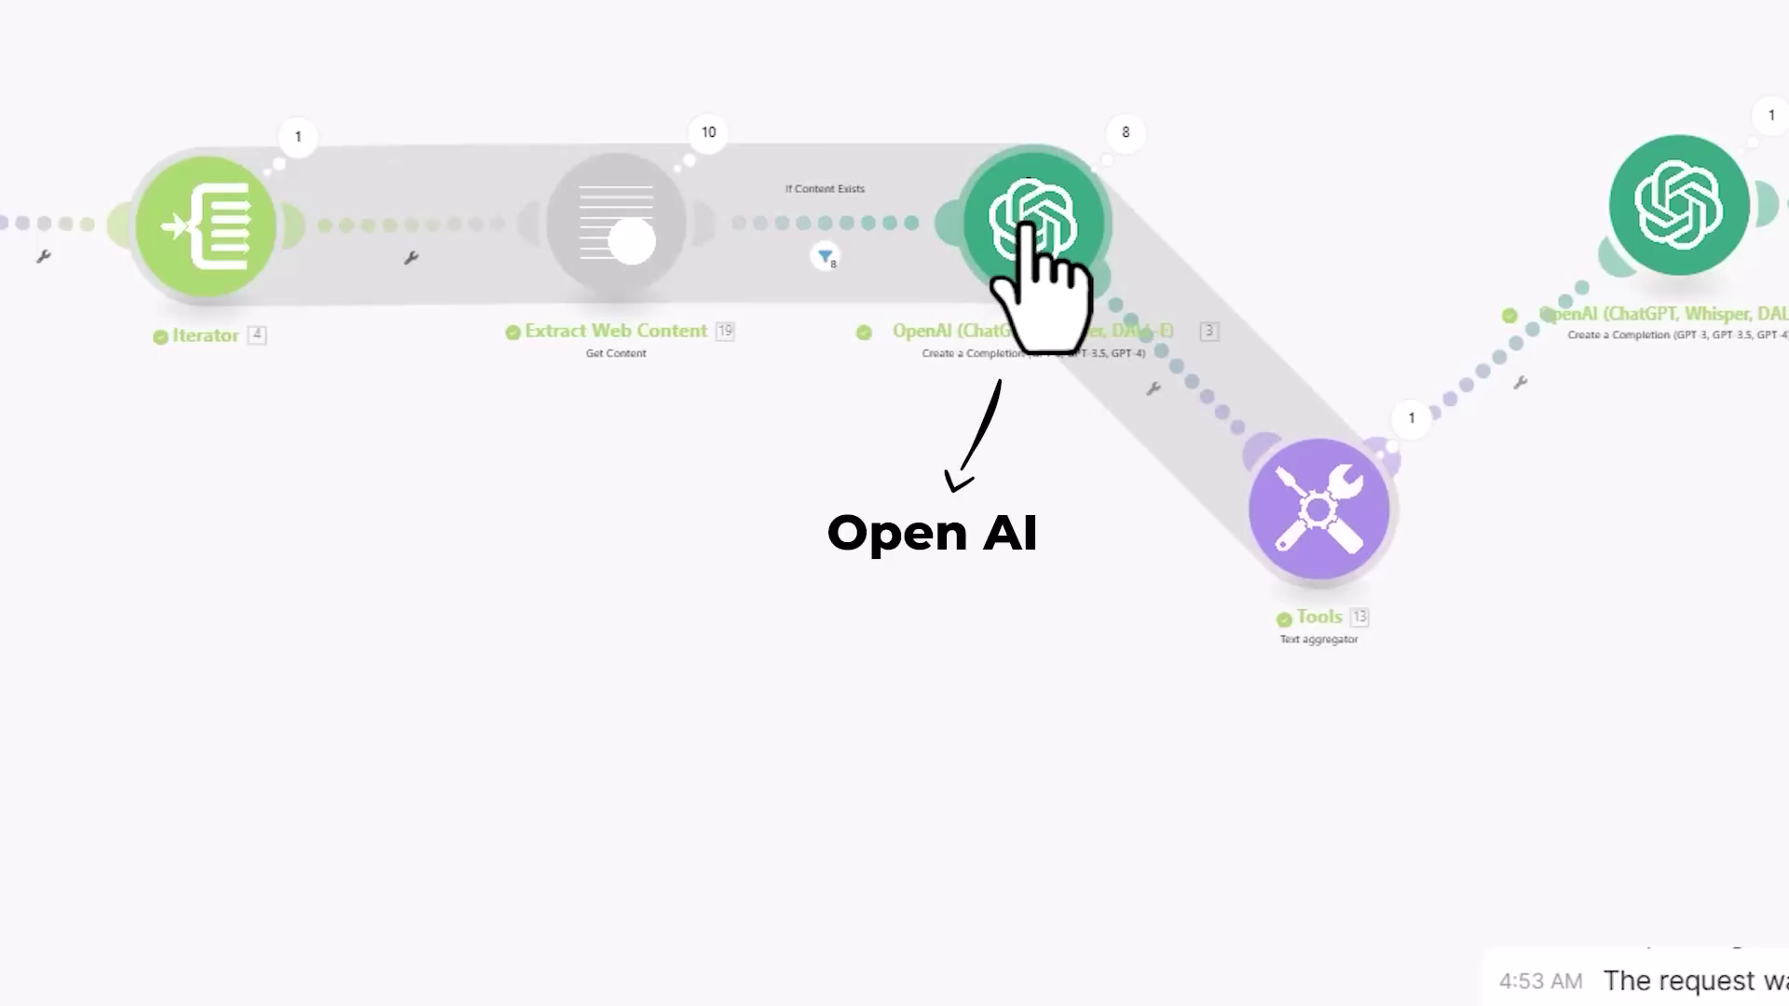
# Review the prompt of the OpenAI module after Extract Web Content, including its article-extraction task and the mapped topic and article content.
pyautogui.click(1025, 229)
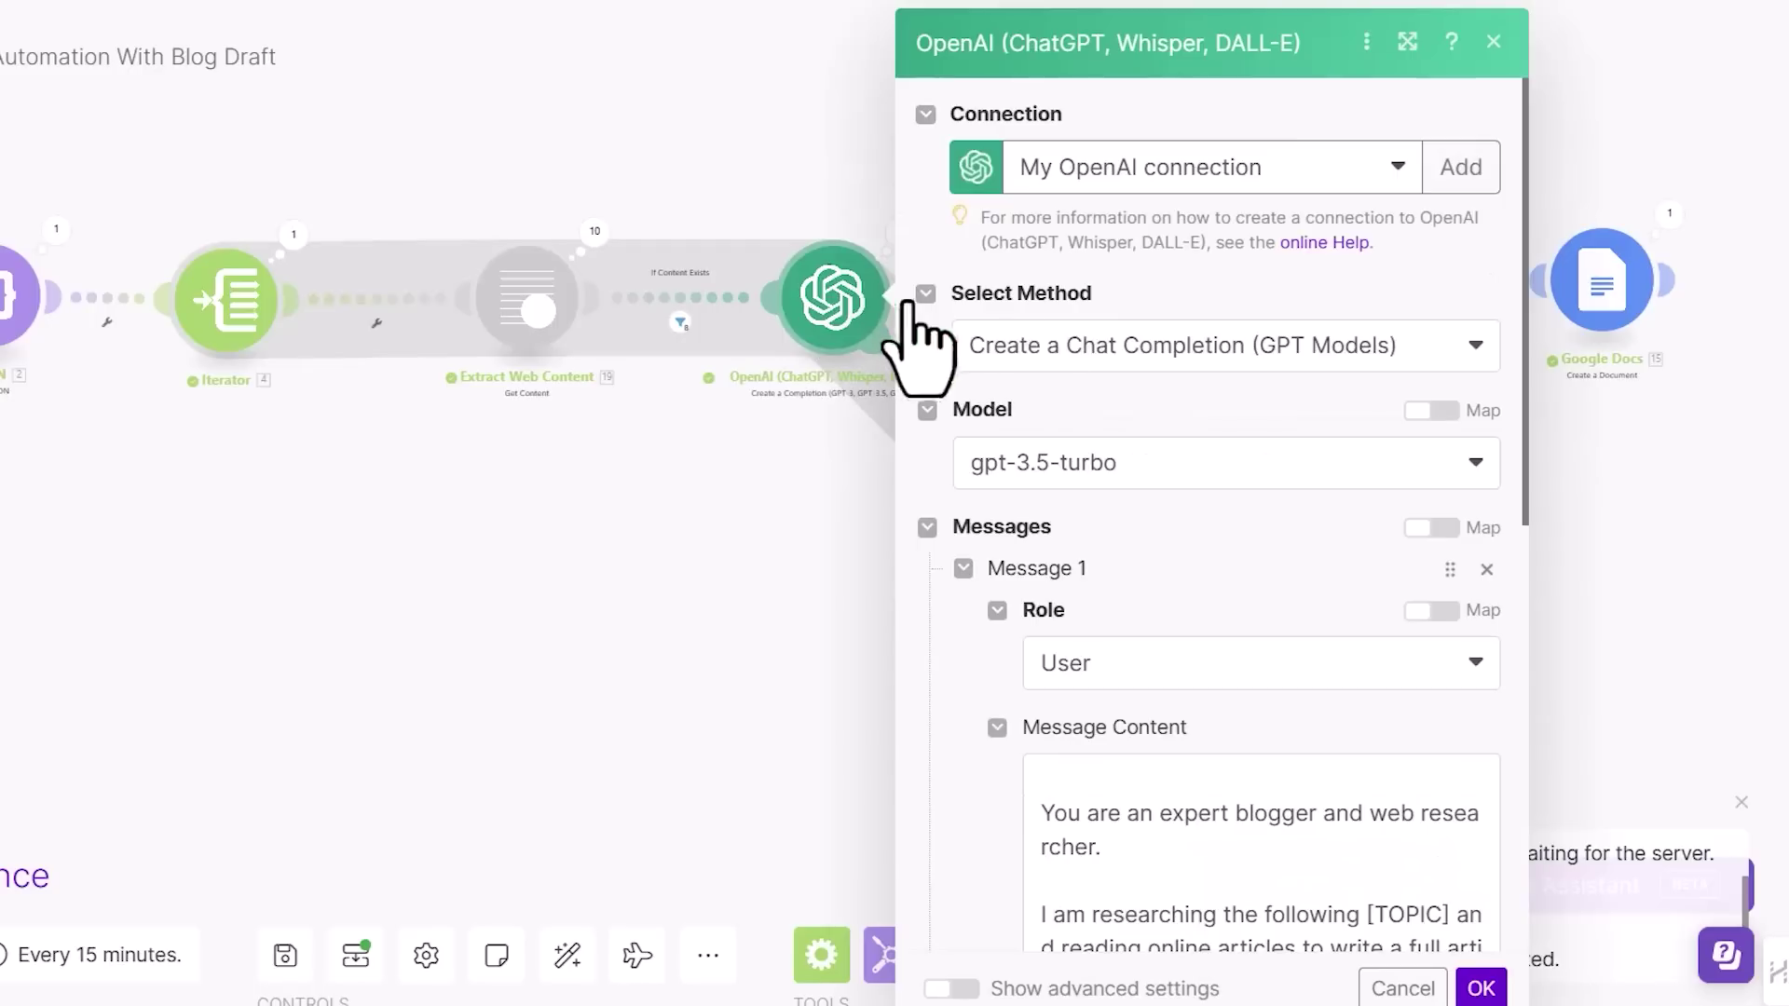
pyautogui.scroll(-5, 1416, 559)
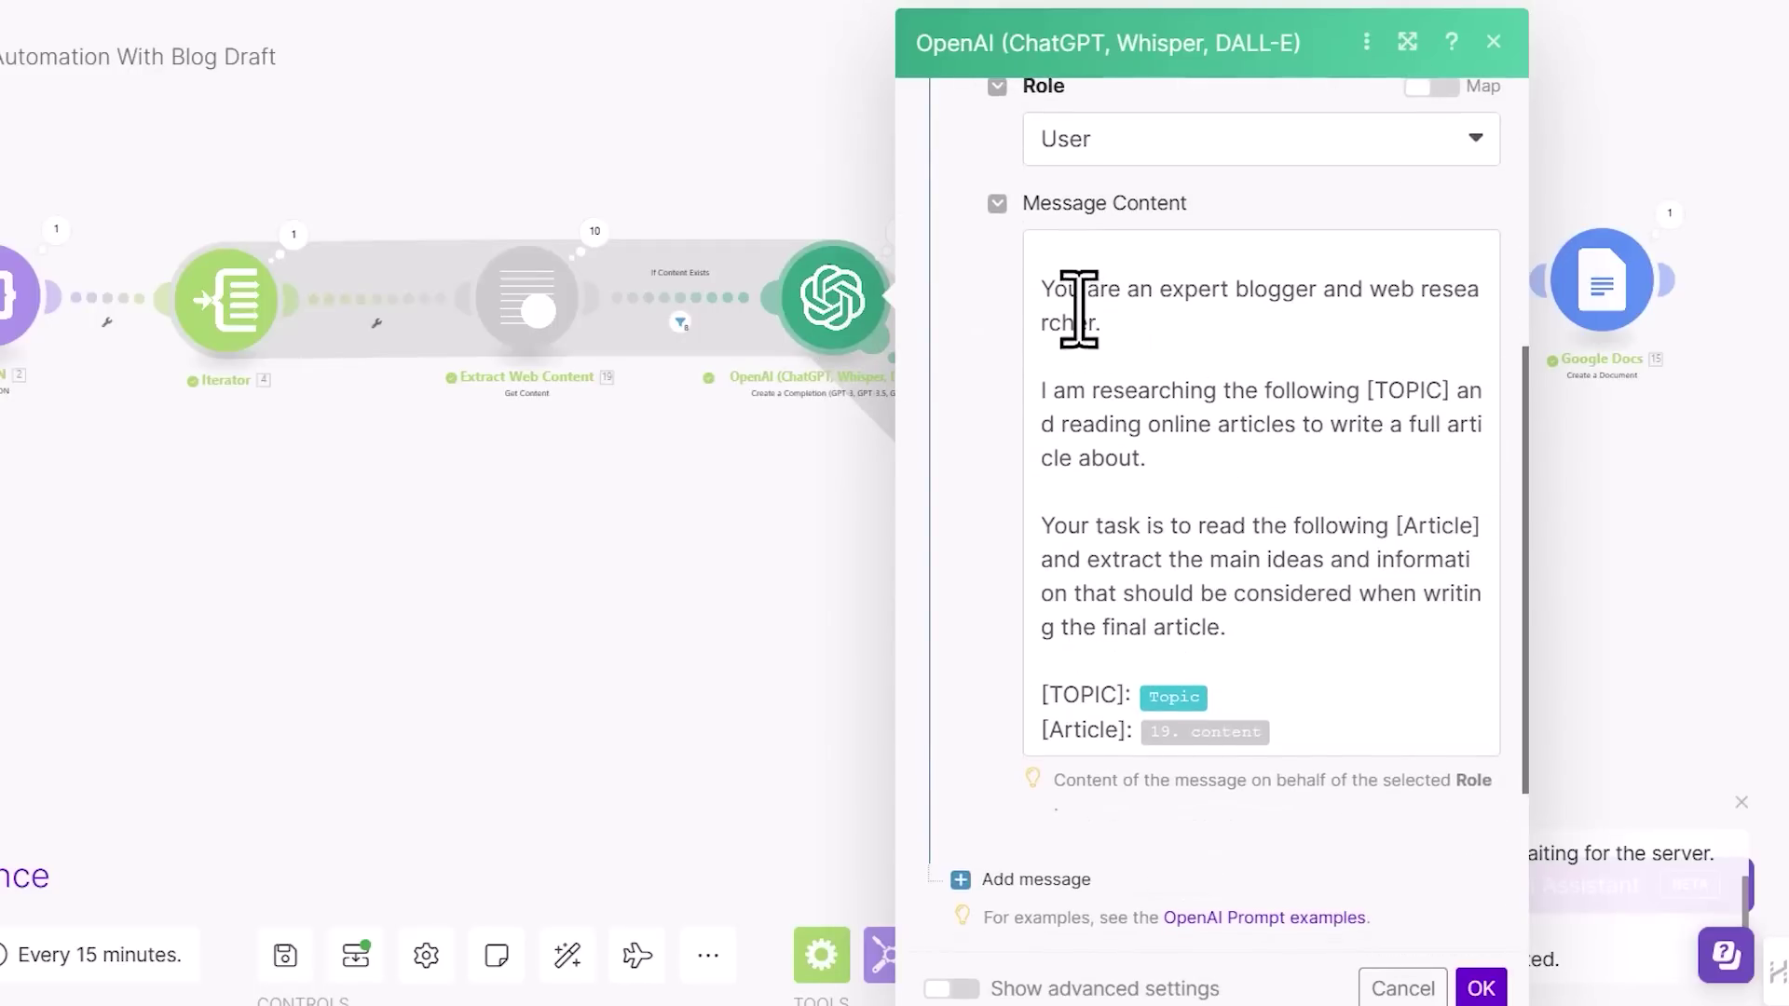
pyautogui.moveTo(1043, 288); pyautogui.dragTo(1270, 606)
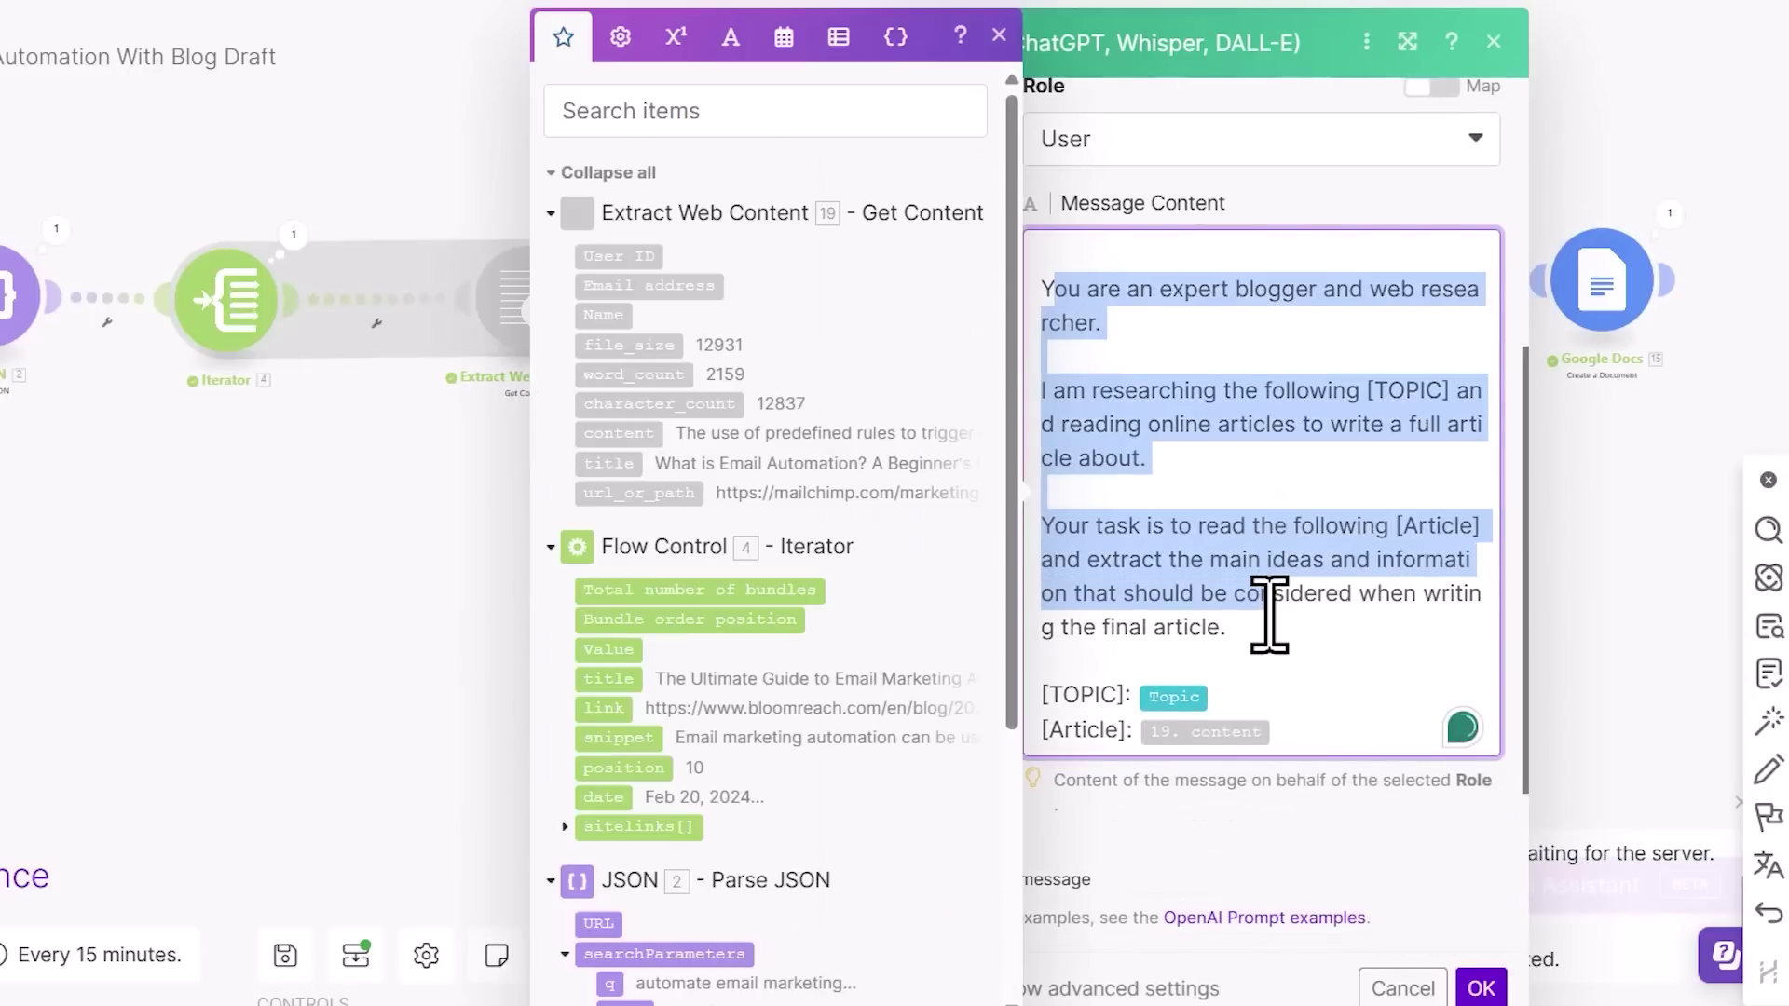
pyautogui.scroll(-3, 1281, 577)
pyautogui.click(1300, 490)
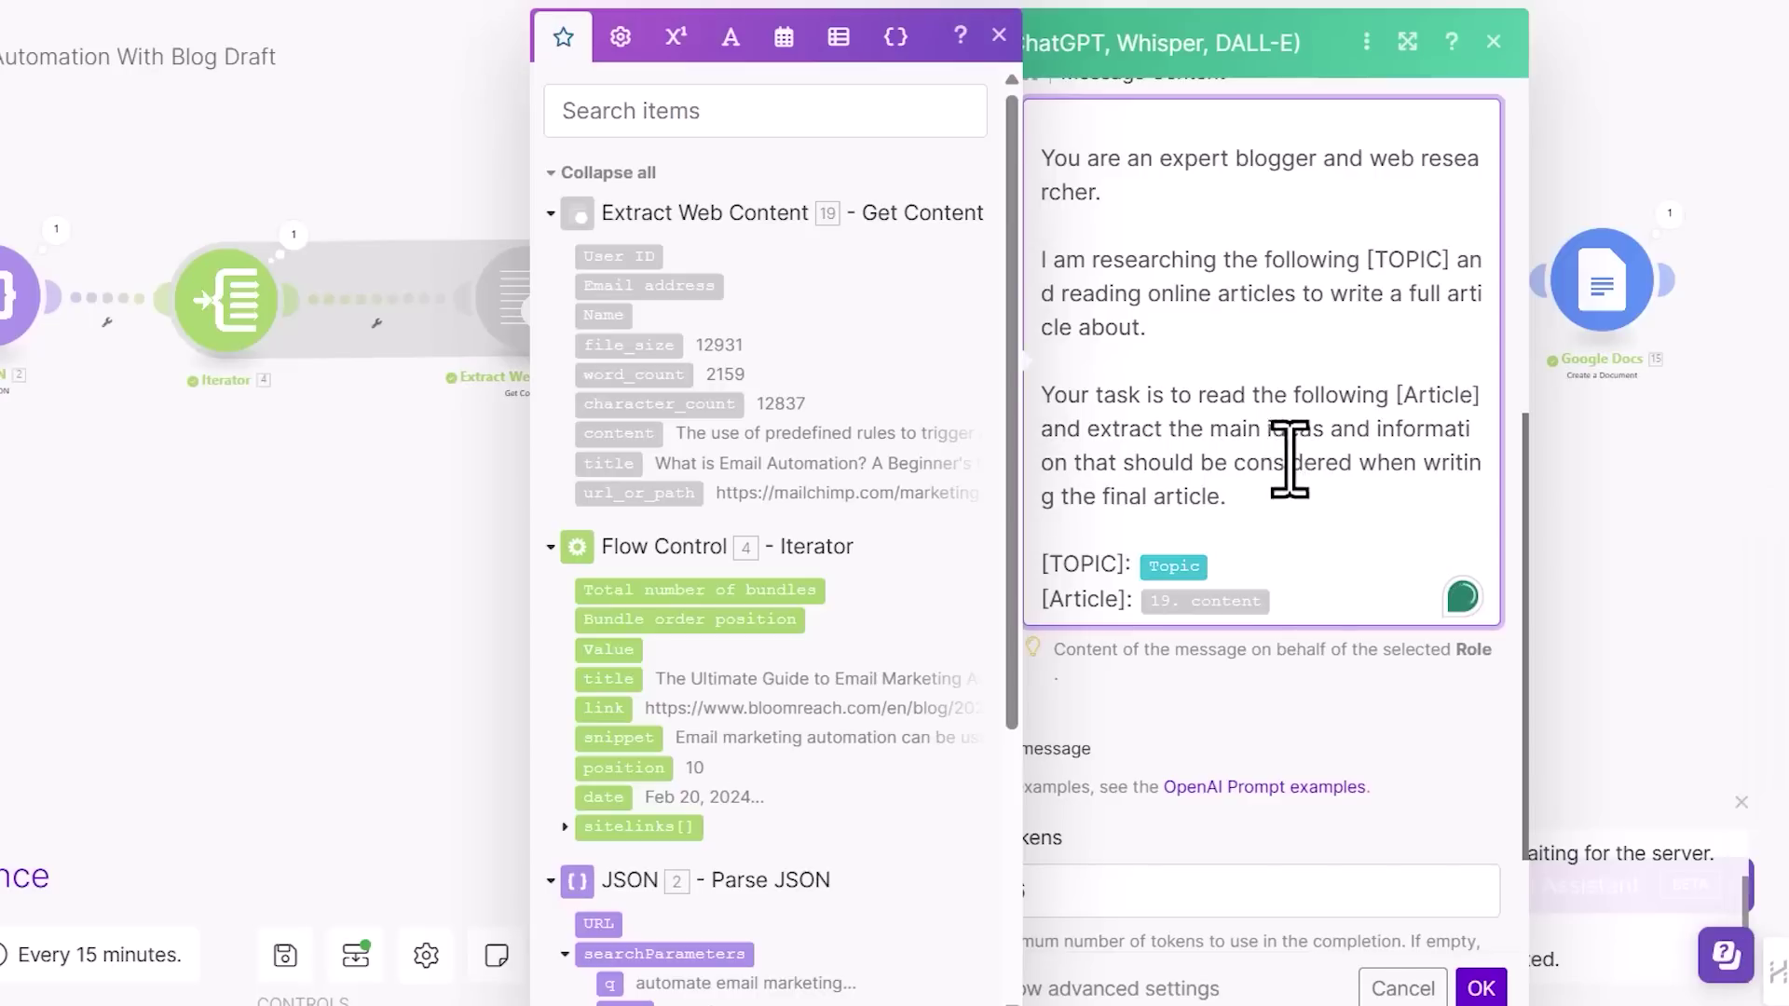
pyautogui.moveTo(1328, 429); pyautogui.dragTo(1246, 463)
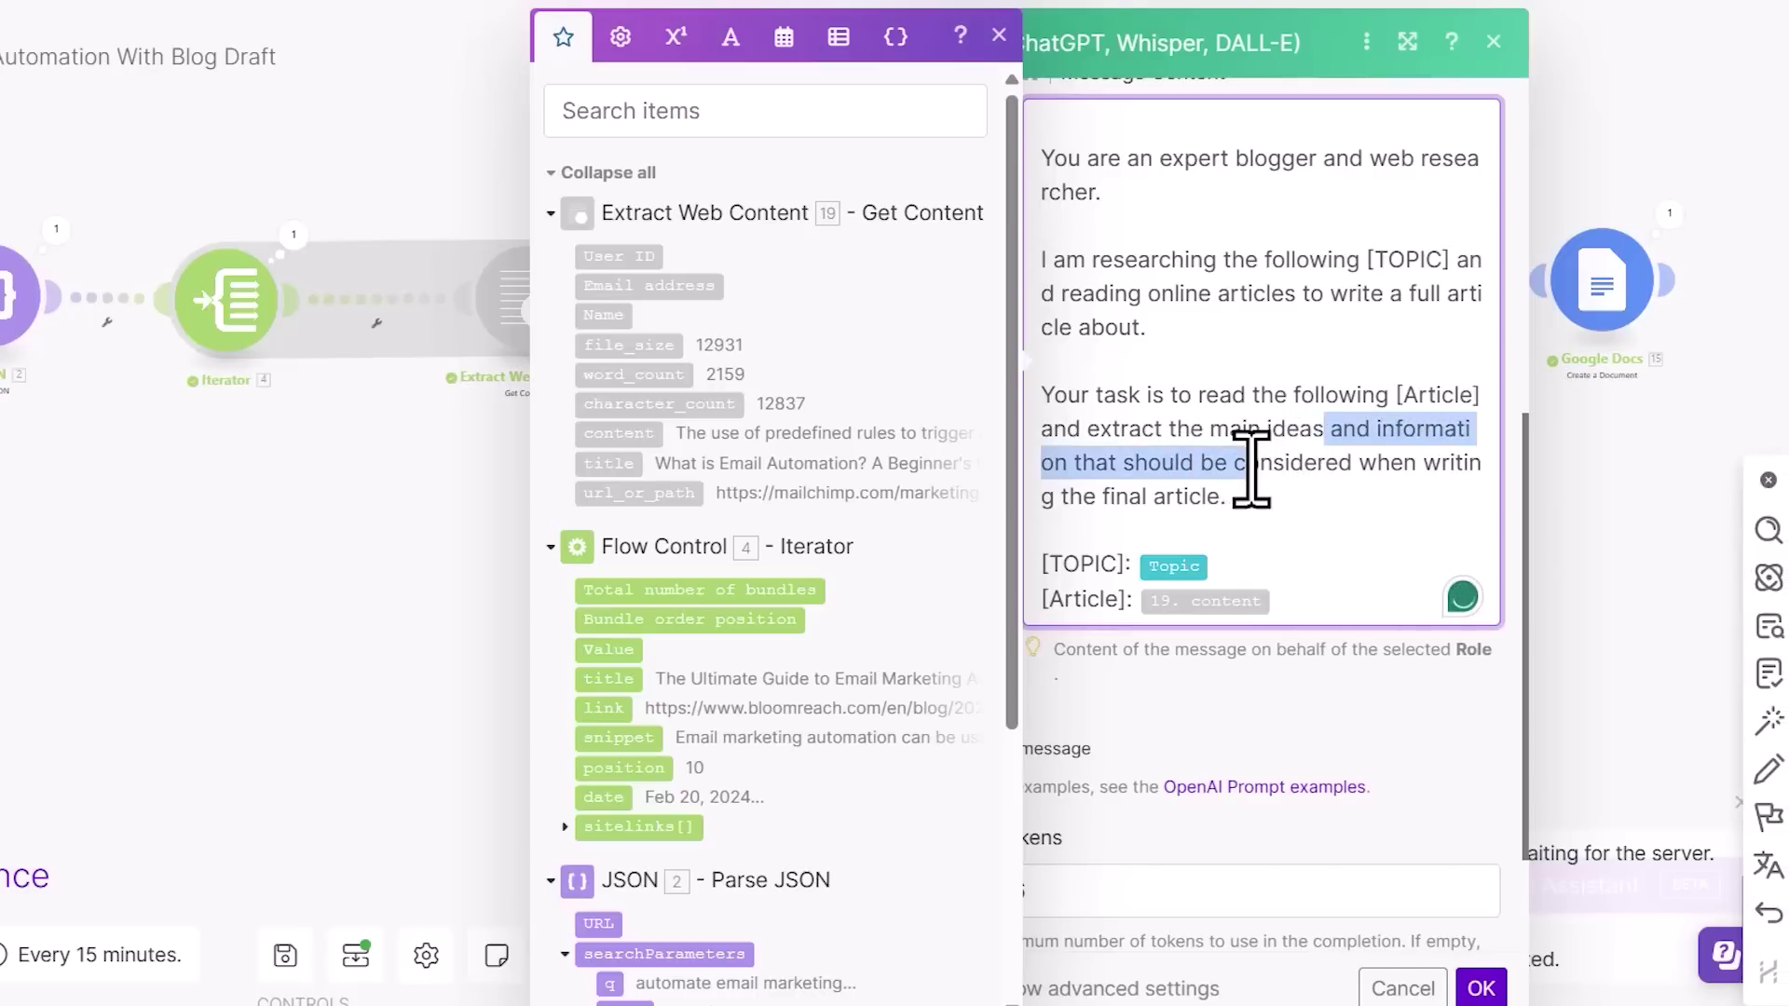
pyautogui.click(1494, 43)
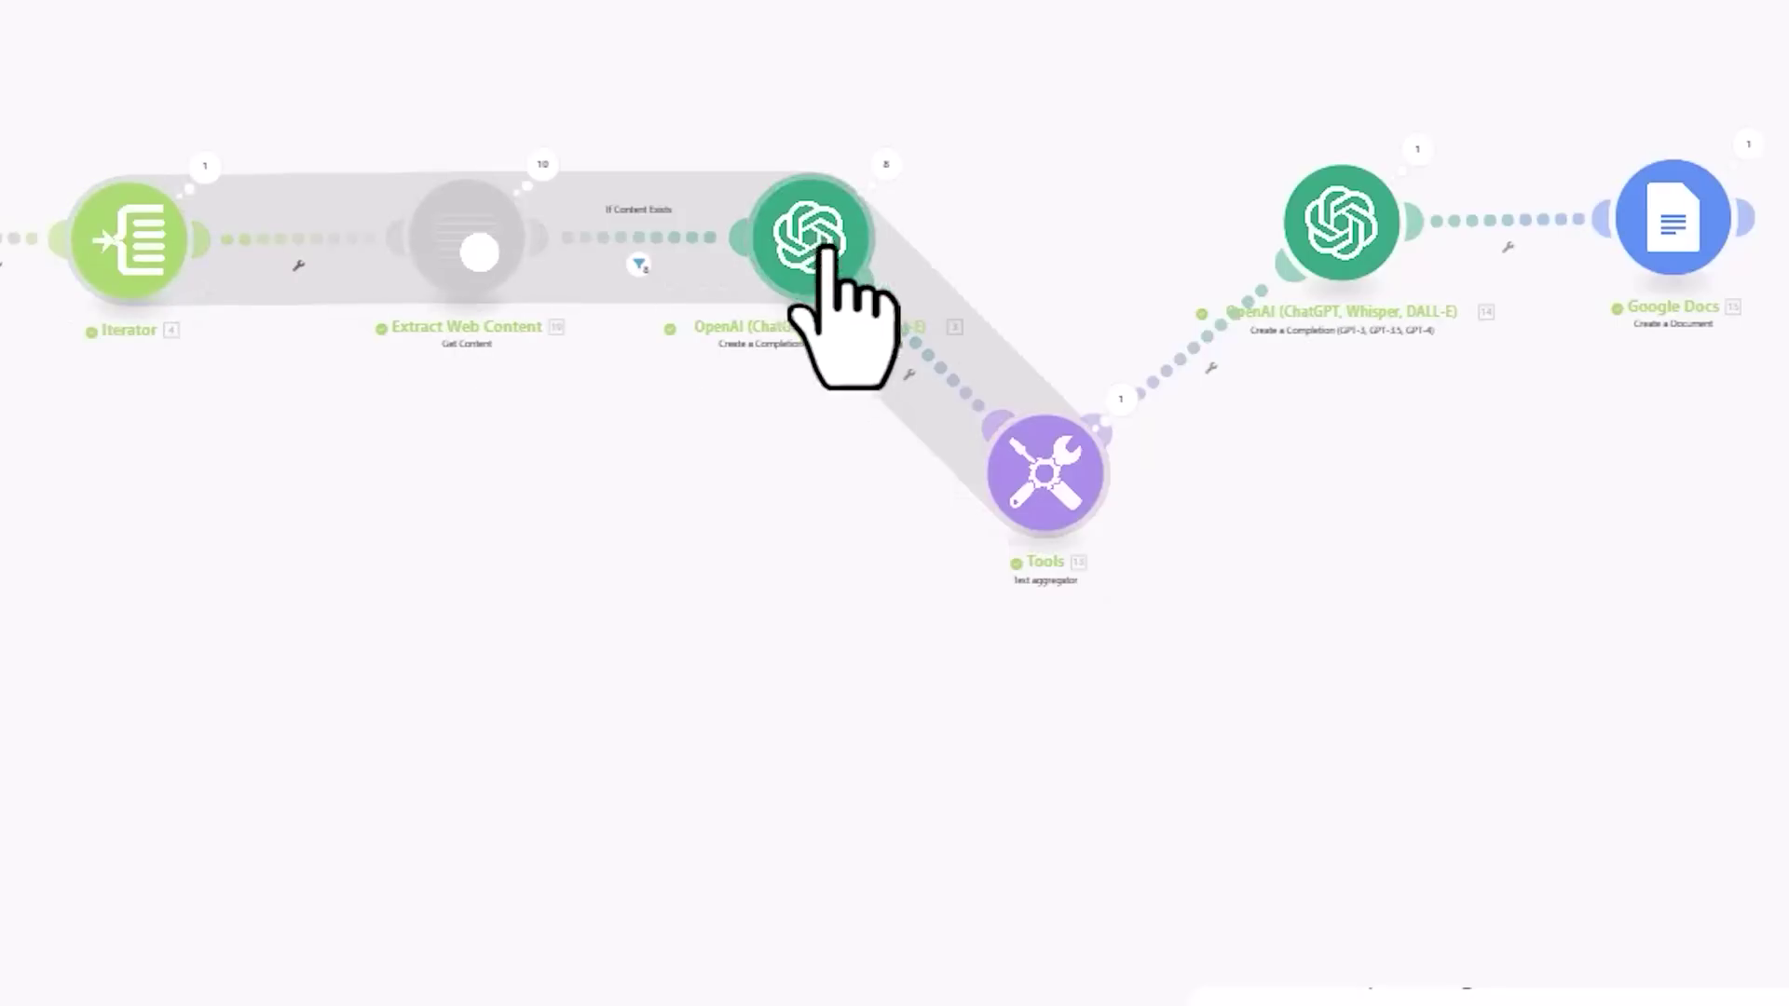
# Inspect the Tools text aggregator's source module and the OpenAI message content mapped into its text.
pyautogui.click(1041, 484)
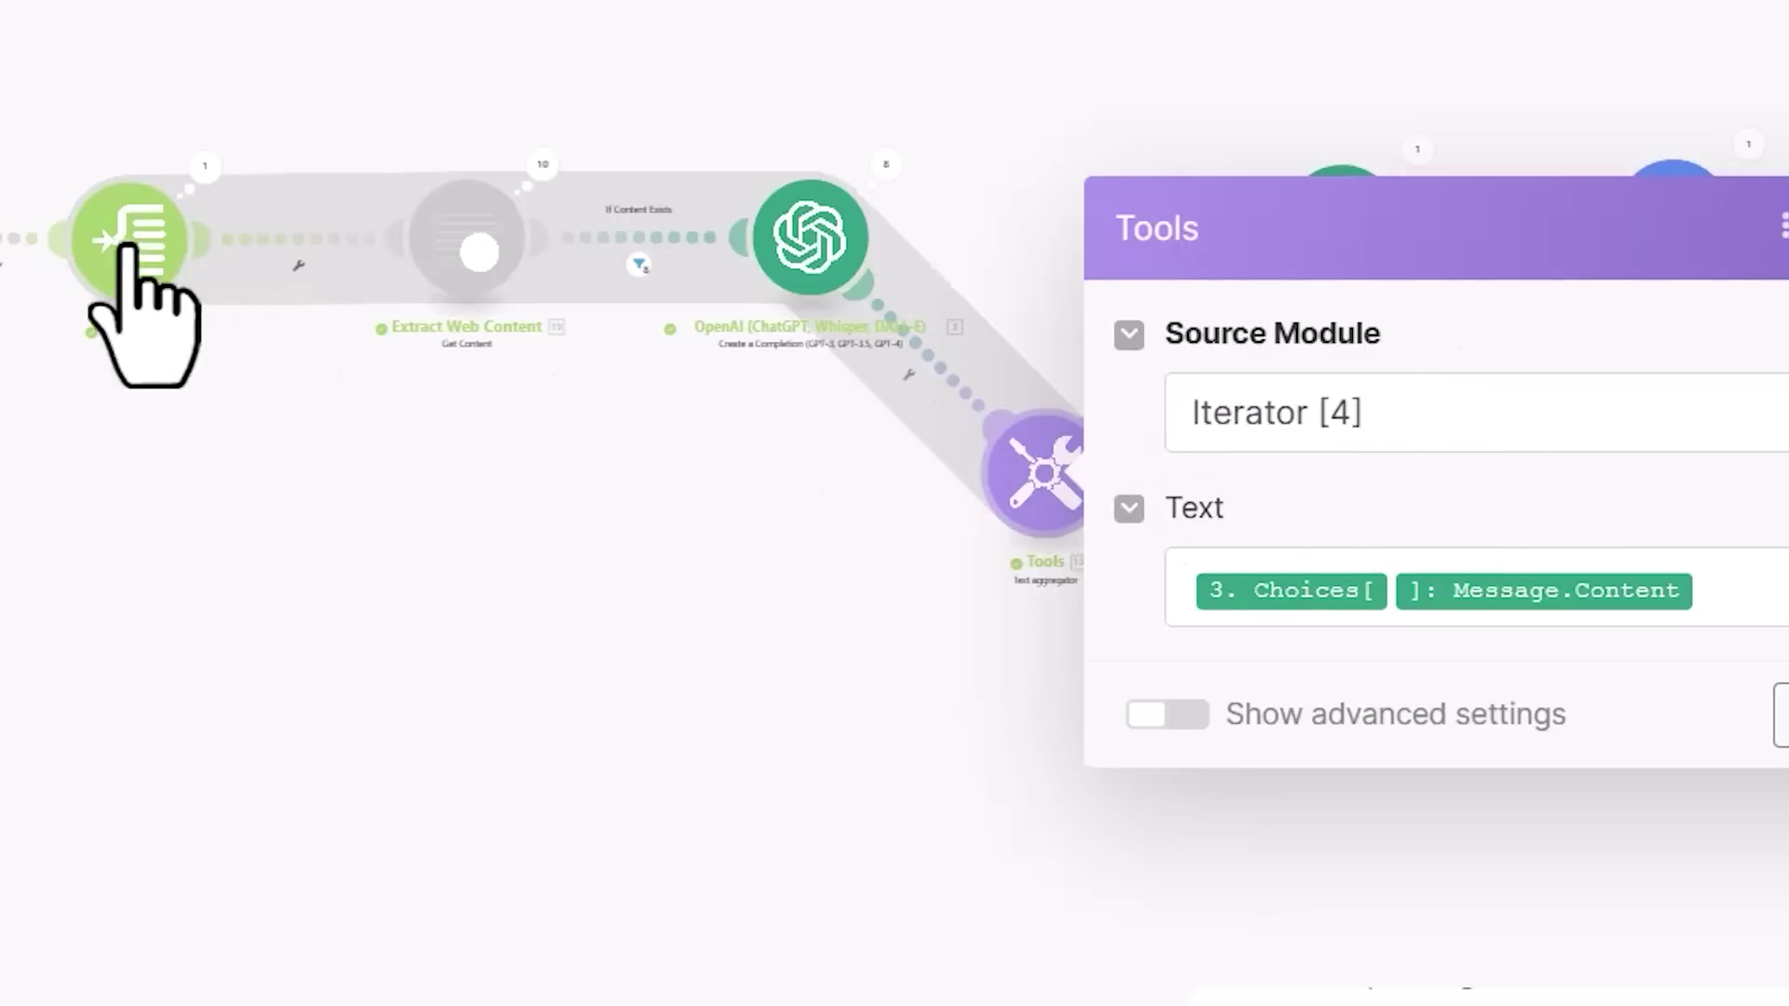
pyautogui.moveTo(919, 480); pyautogui.dragTo(1002, 480)
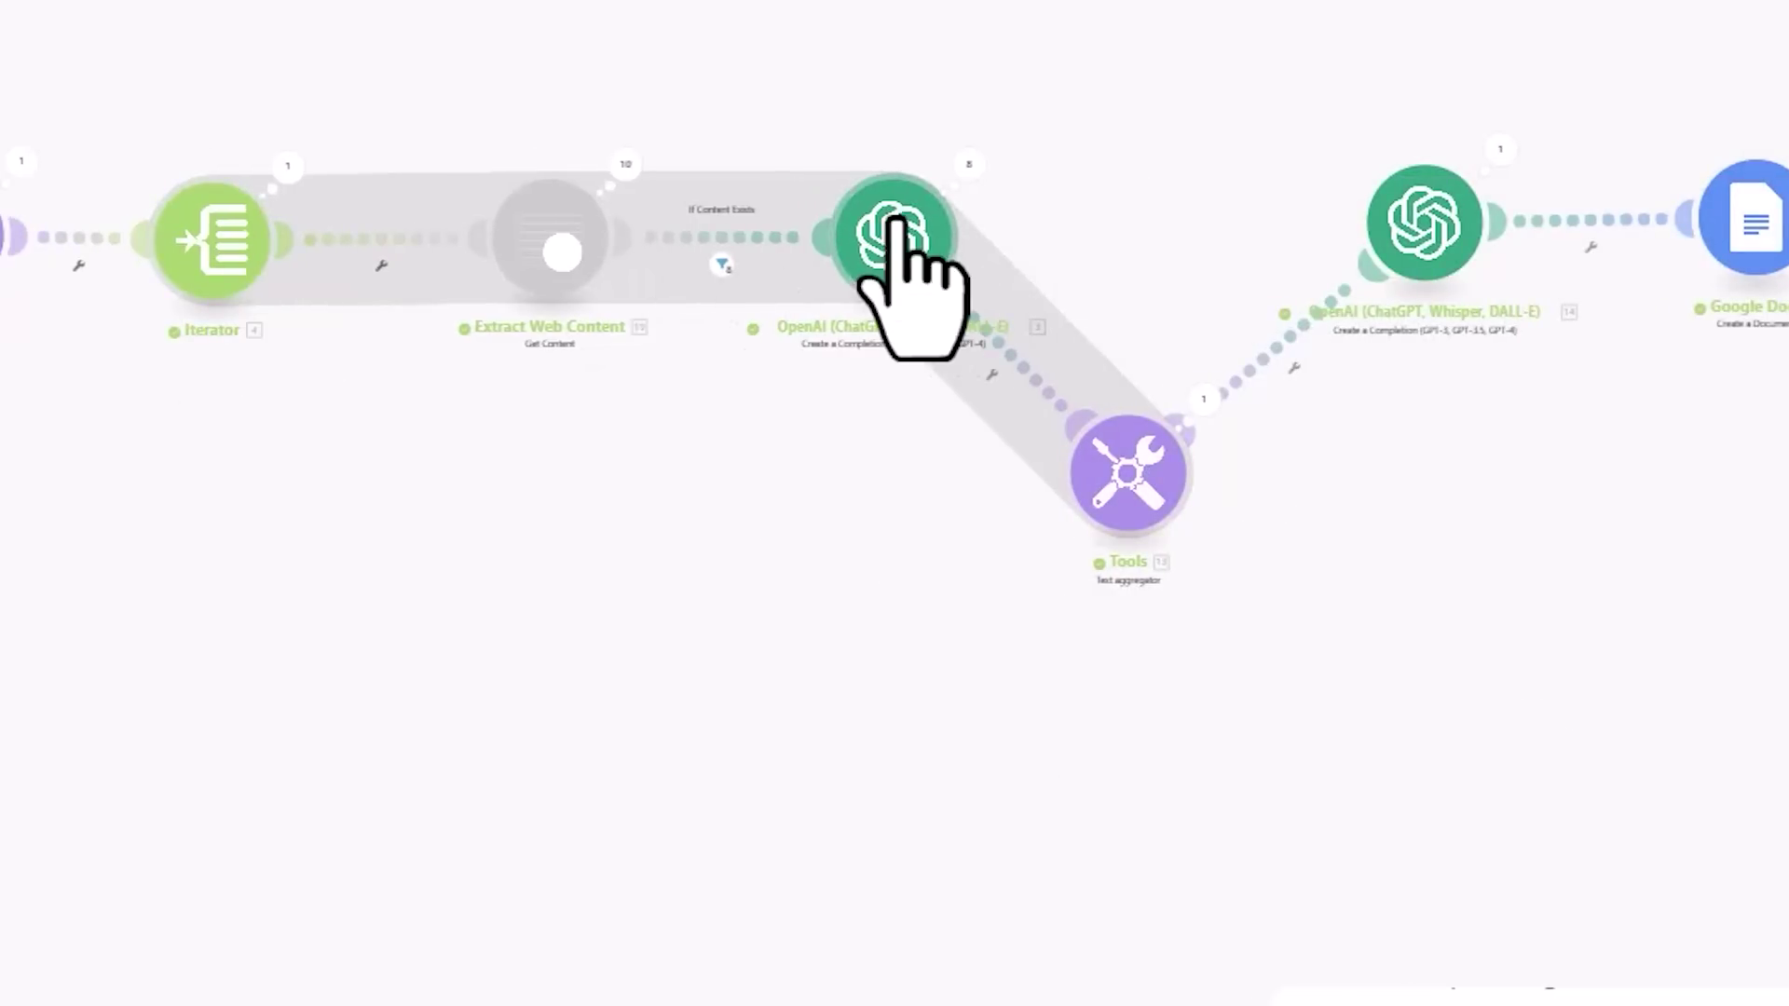
pyautogui.click(1124, 485)
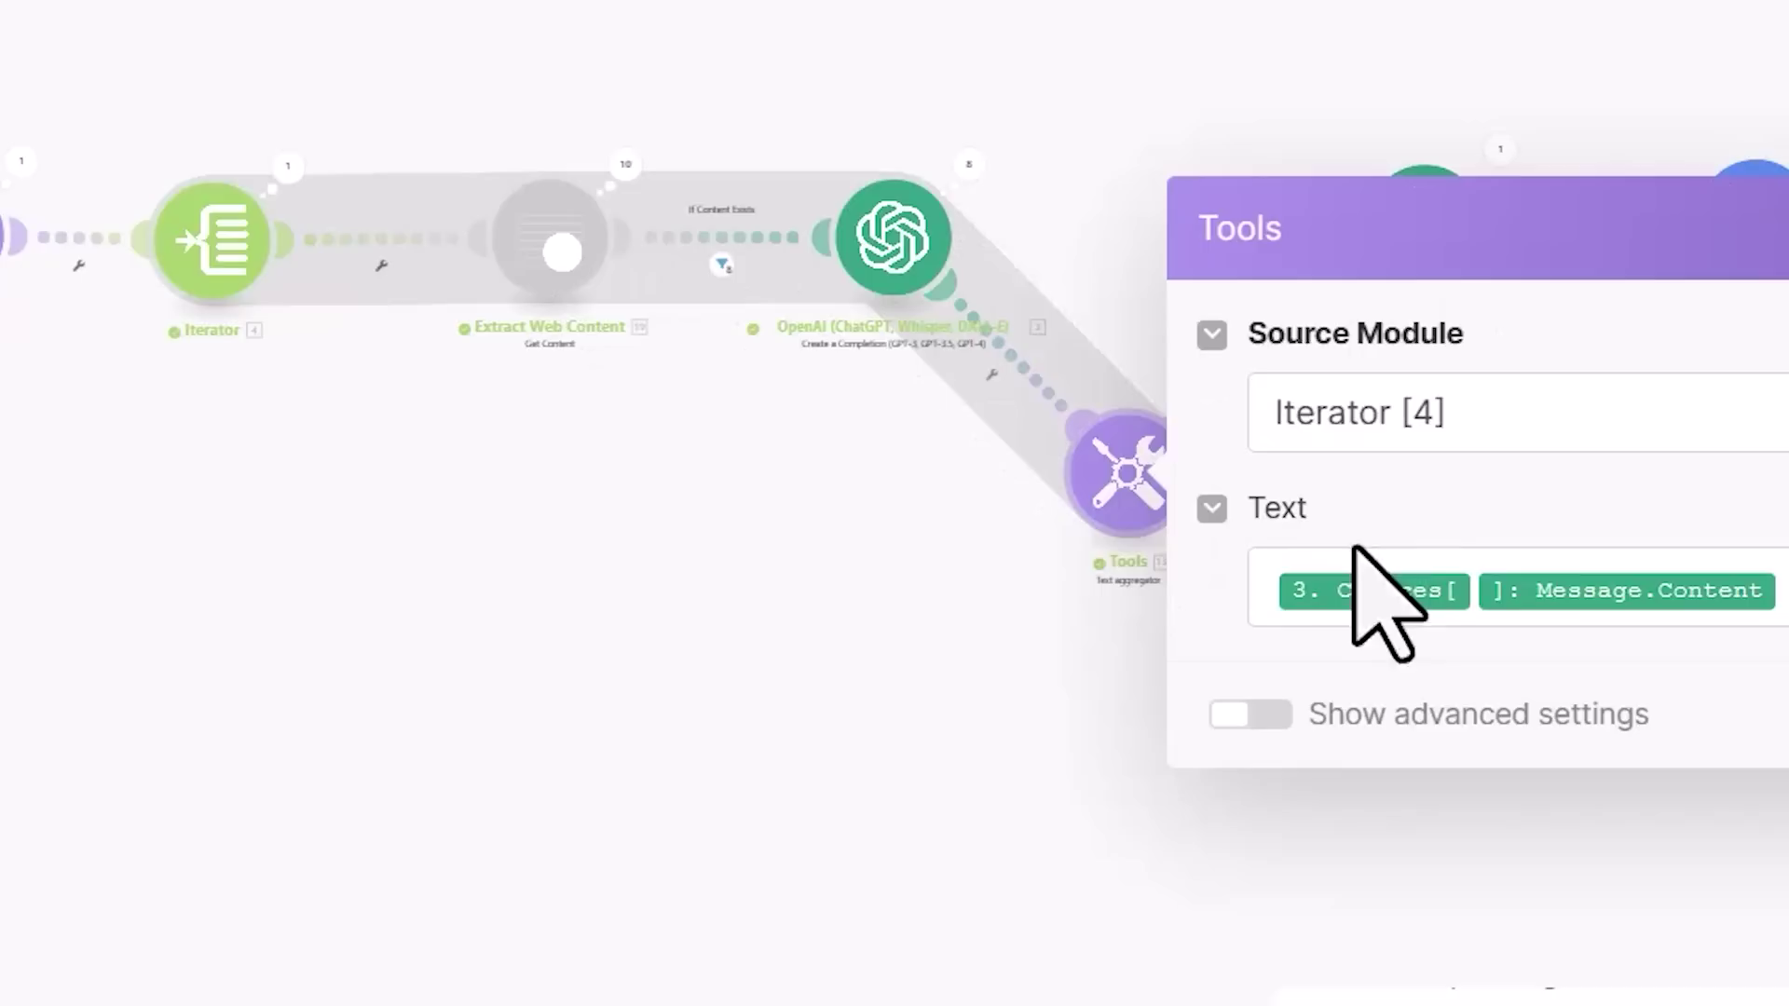
pyautogui.press('Escape')
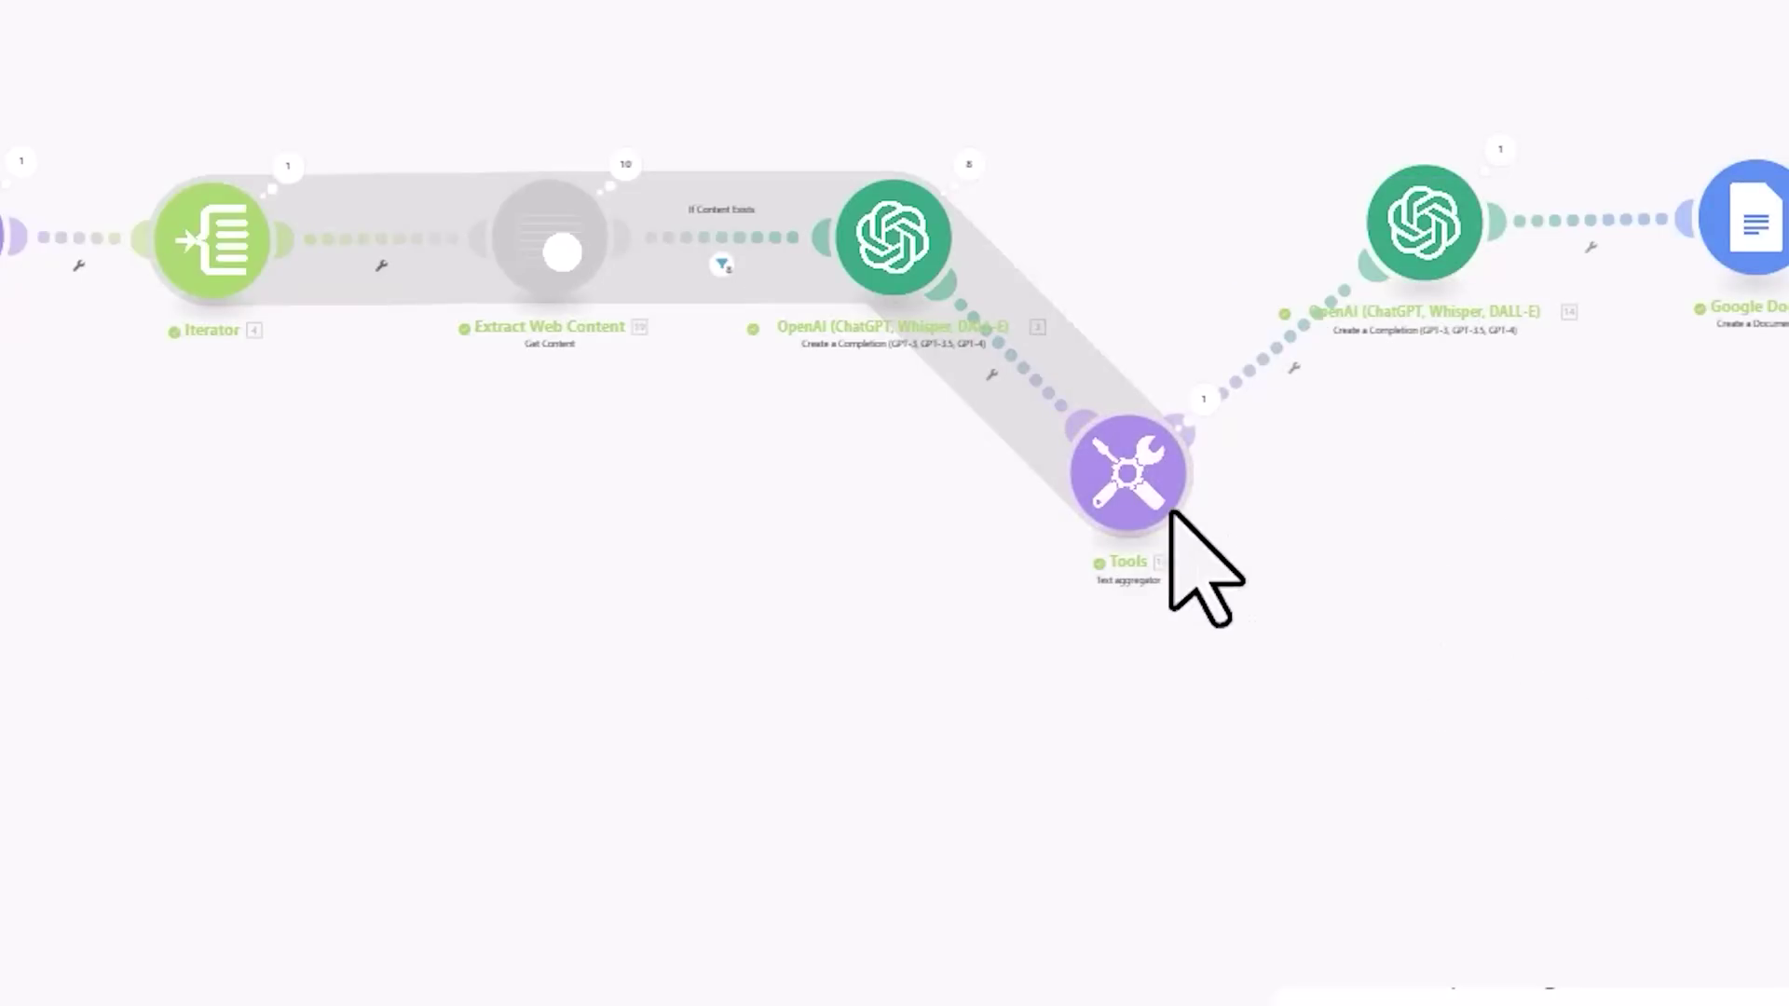
pyautogui.click(1130, 489)
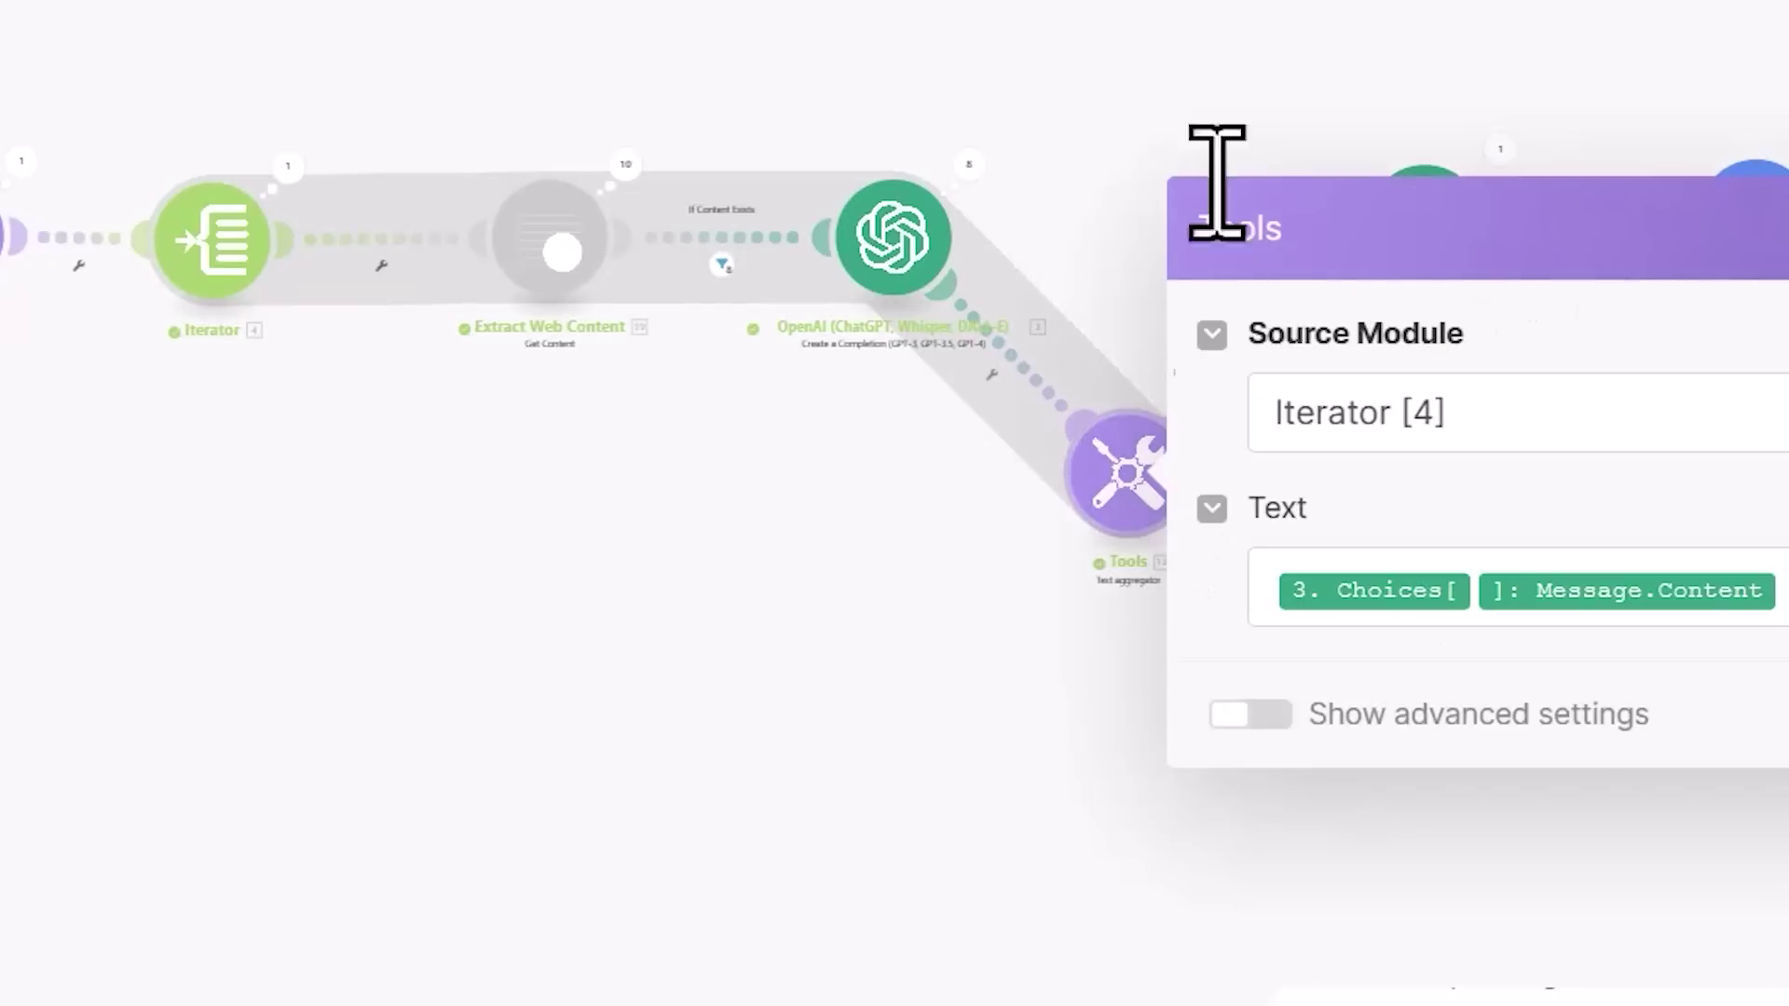
pyautogui.press('Escape')
# Review the blog-writing prompt of the OpenAI module before Google Docs, including the requested post length and the mapped topic and notes.
pyautogui.click(1035, 191)
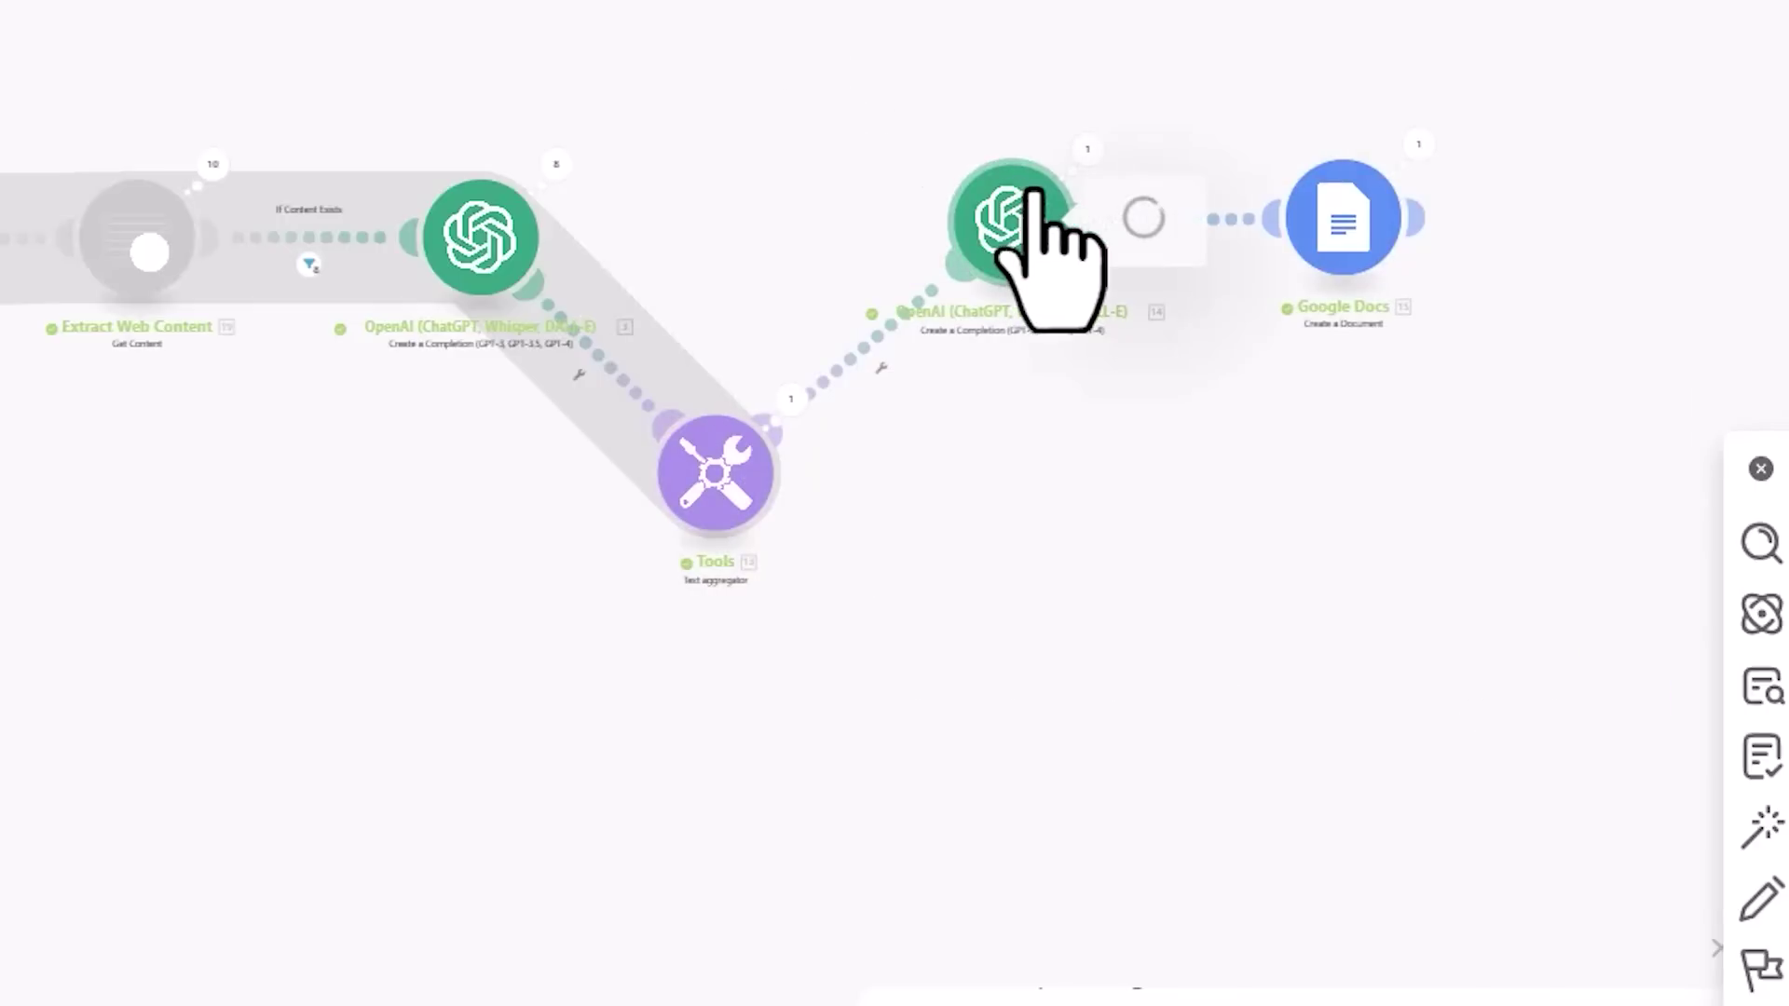
pyautogui.scroll(-8, 678, 447)
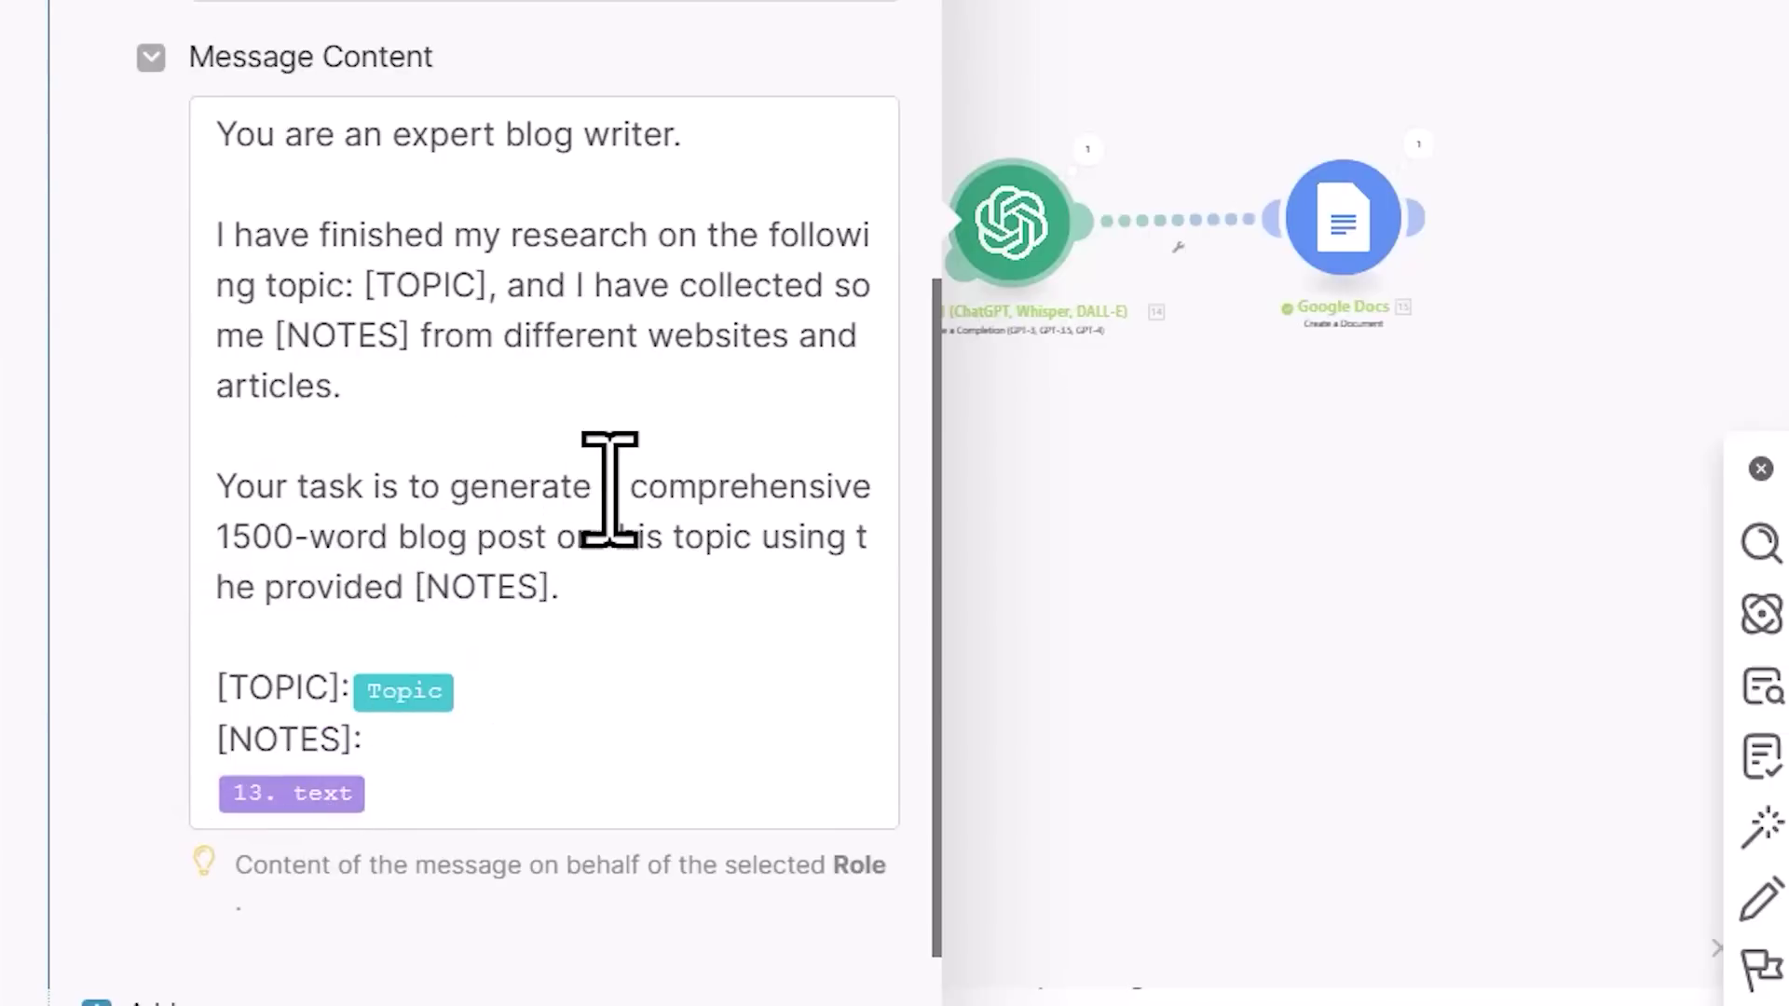
pyautogui.moveTo(623, 489); pyautogui.dragTo(548, 540)
pyautogui.click(611, 575)
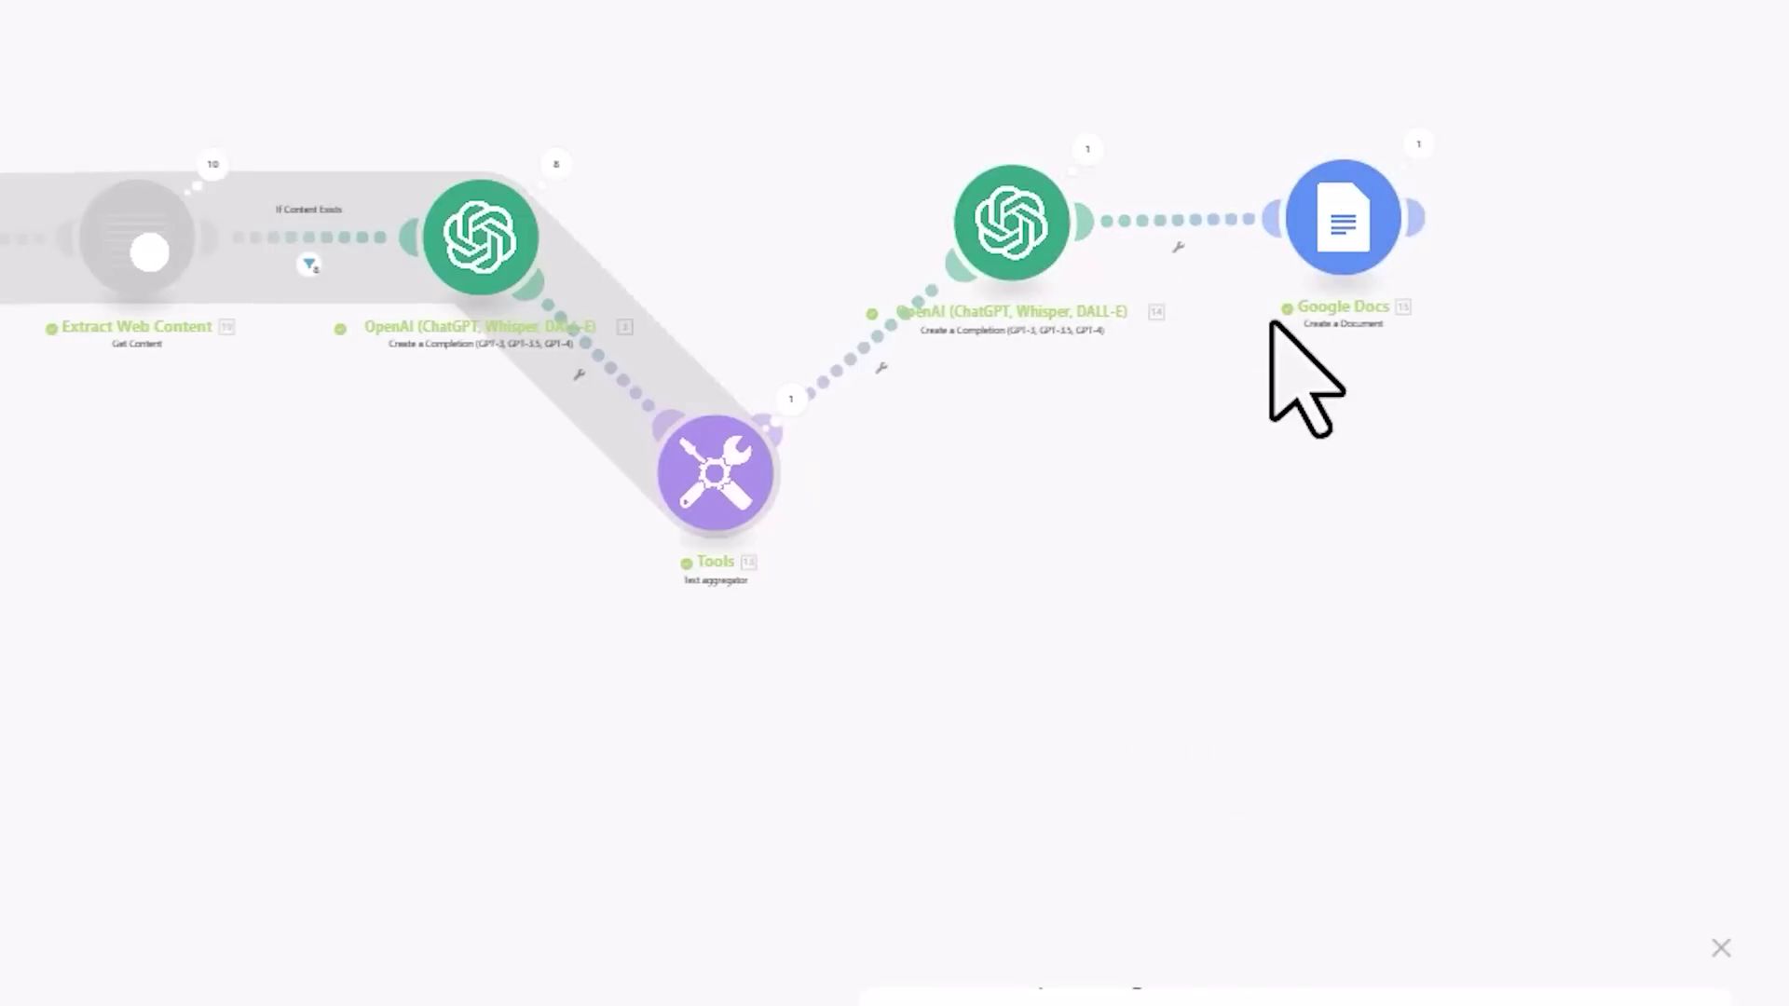
# Start a new module after Google Docs and search the available apps for "wordpress".
pyautogui.click(1414, 218)
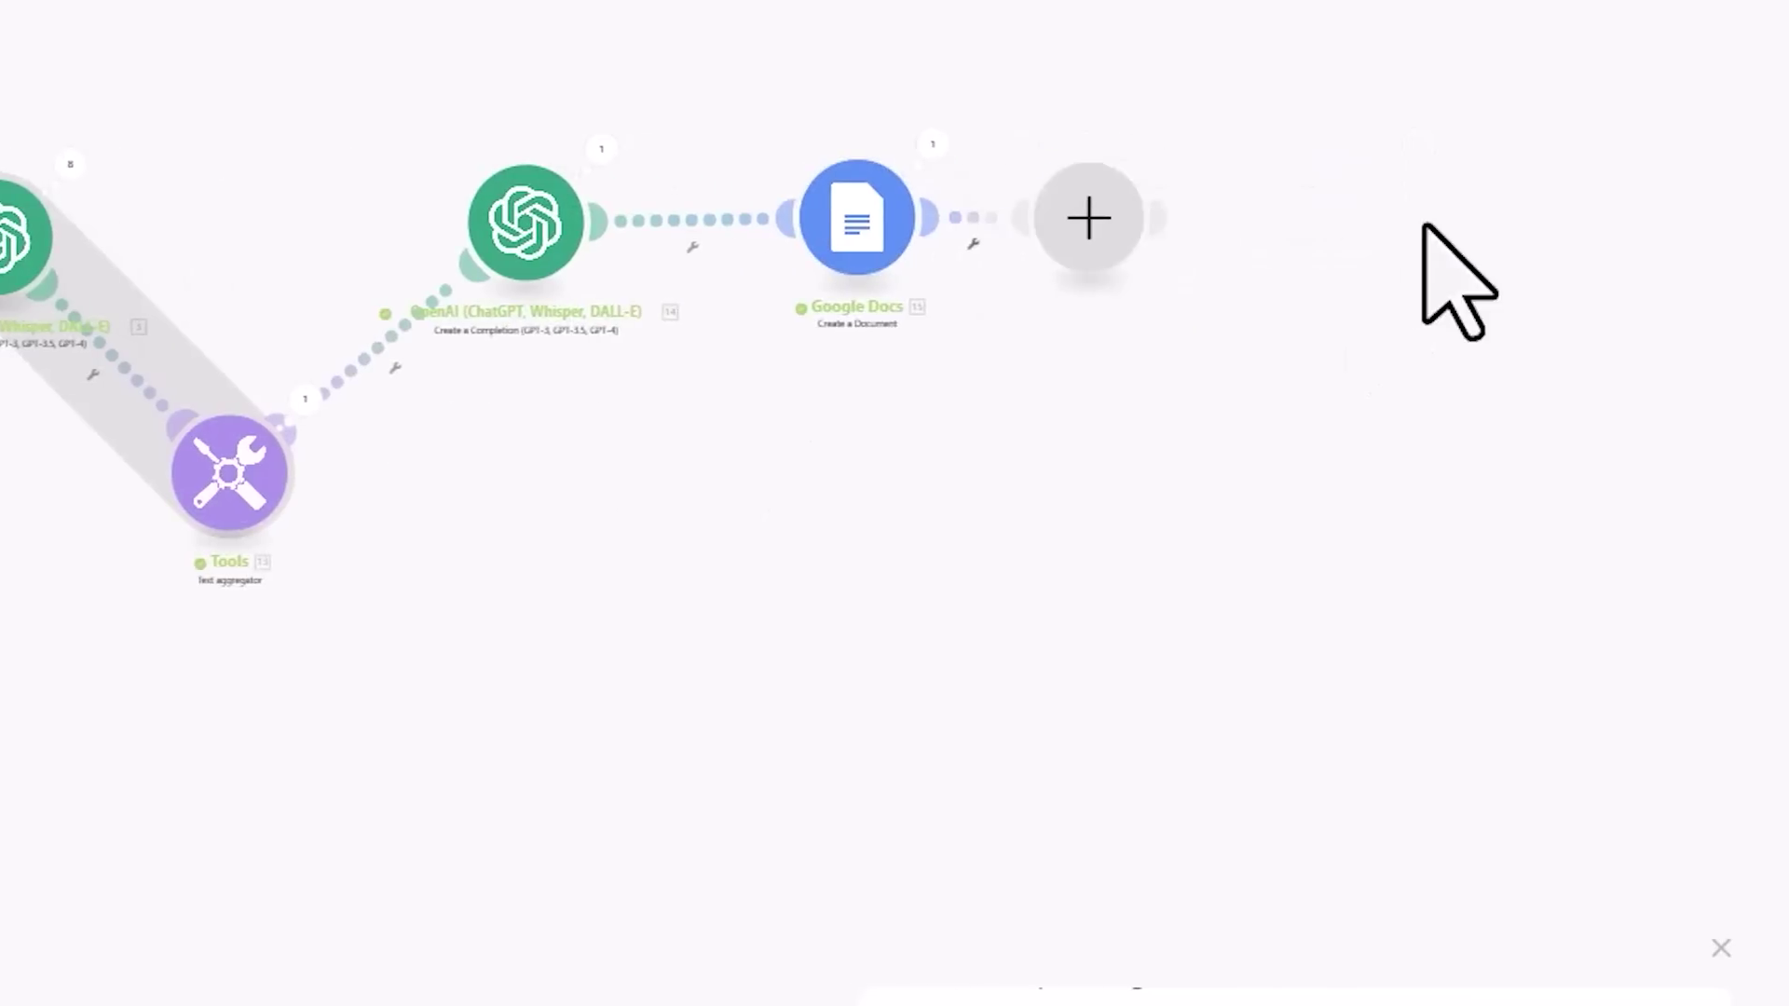
pyautogui.click(1122, 215)
pyautogui.click(1270, 371)
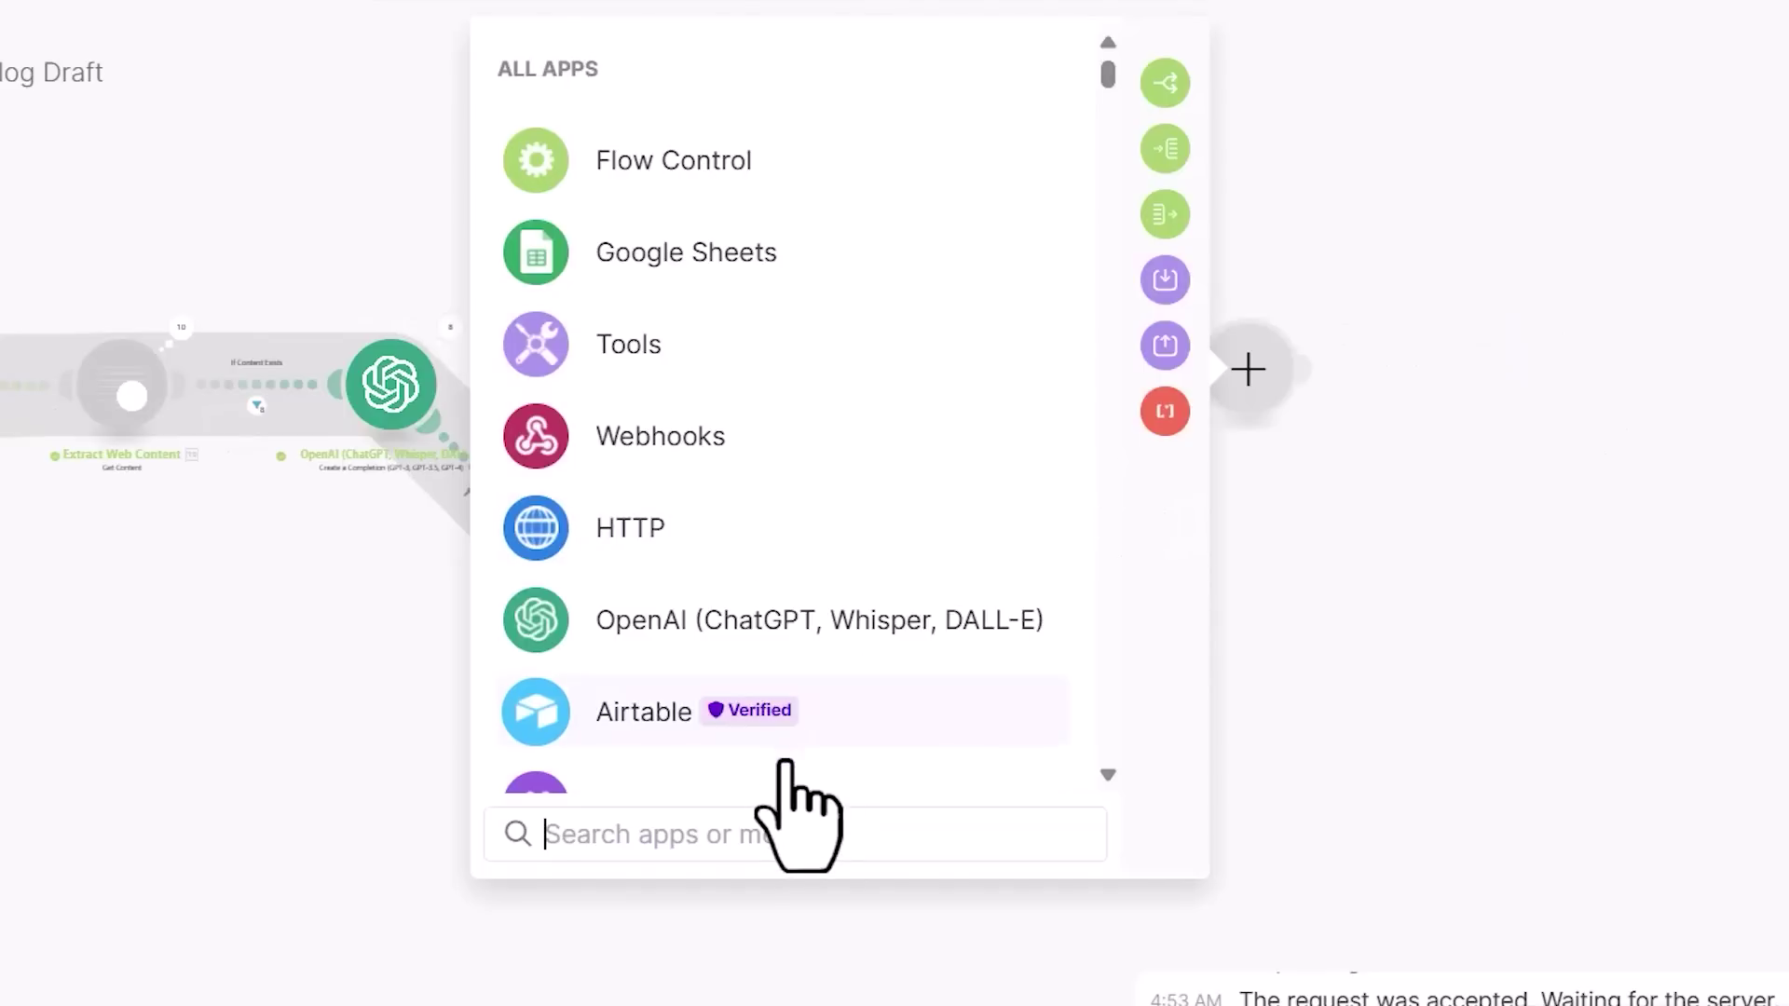
pyautogui.write('wordpress')
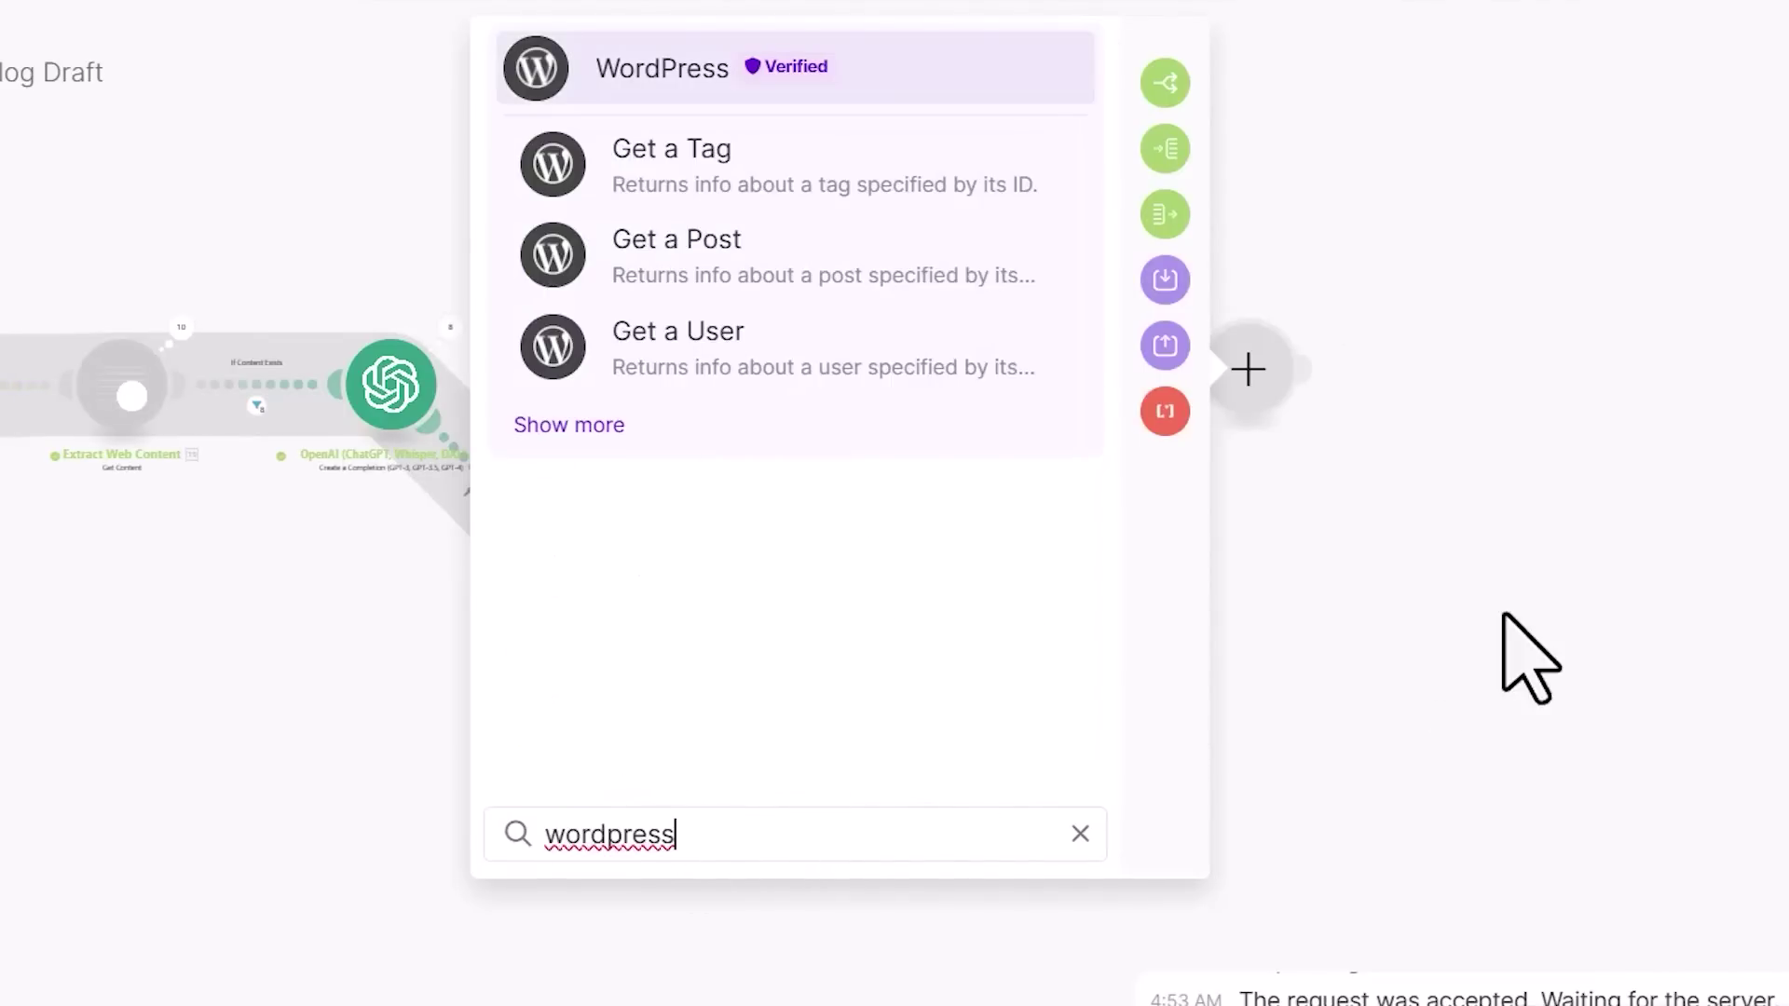
pyautogui.press('Escape')
pyautogui.moveTo(252, 694); pyautogui.dragTo(579, 659)
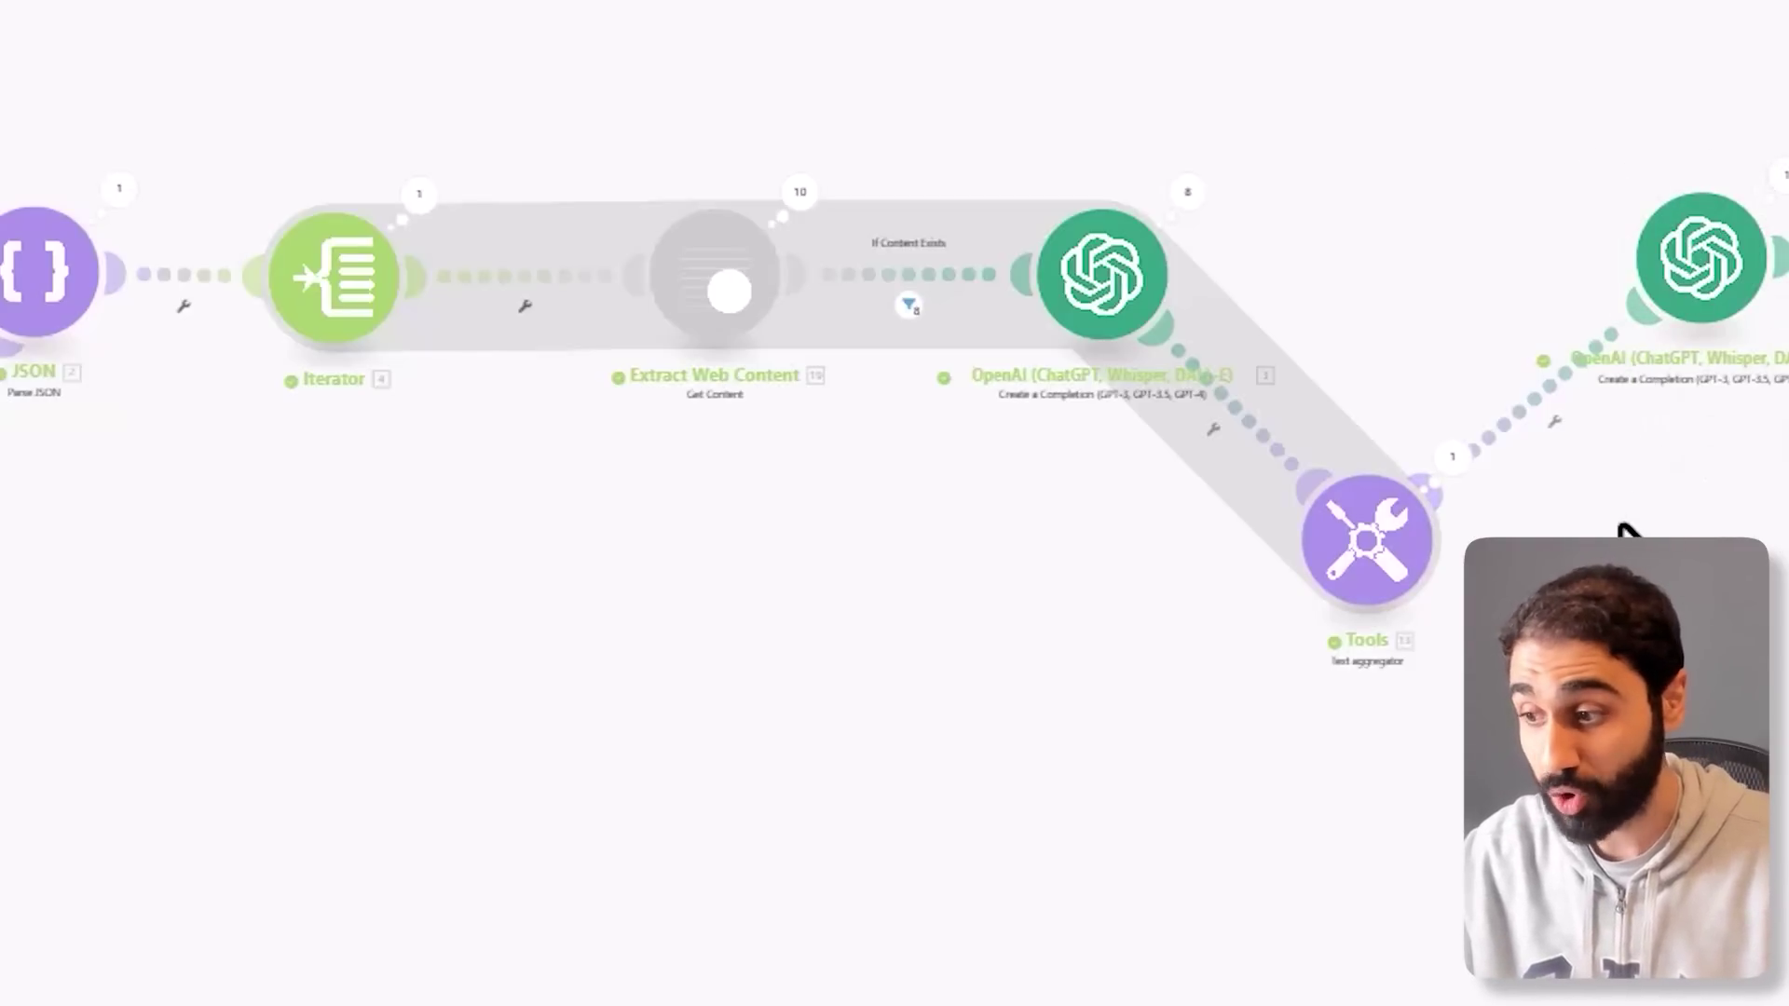
pyautogui.moveTo(1210, 663); pyautogui.dragTo(1239, 707)
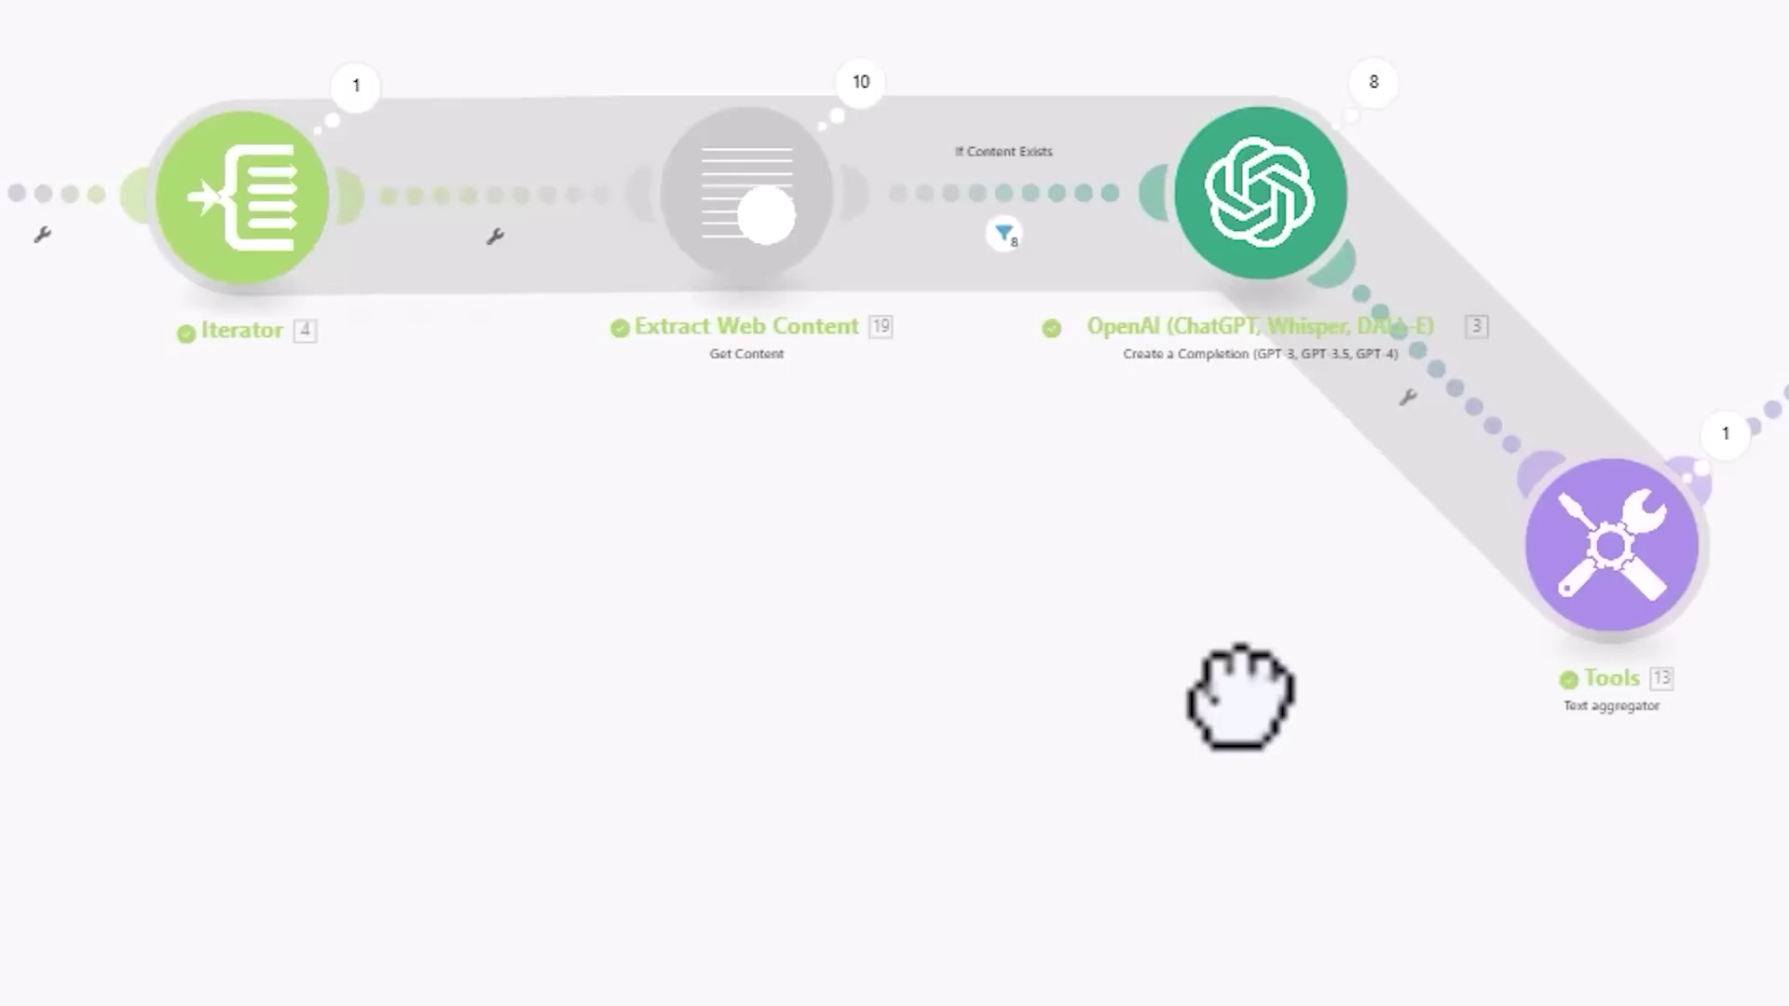